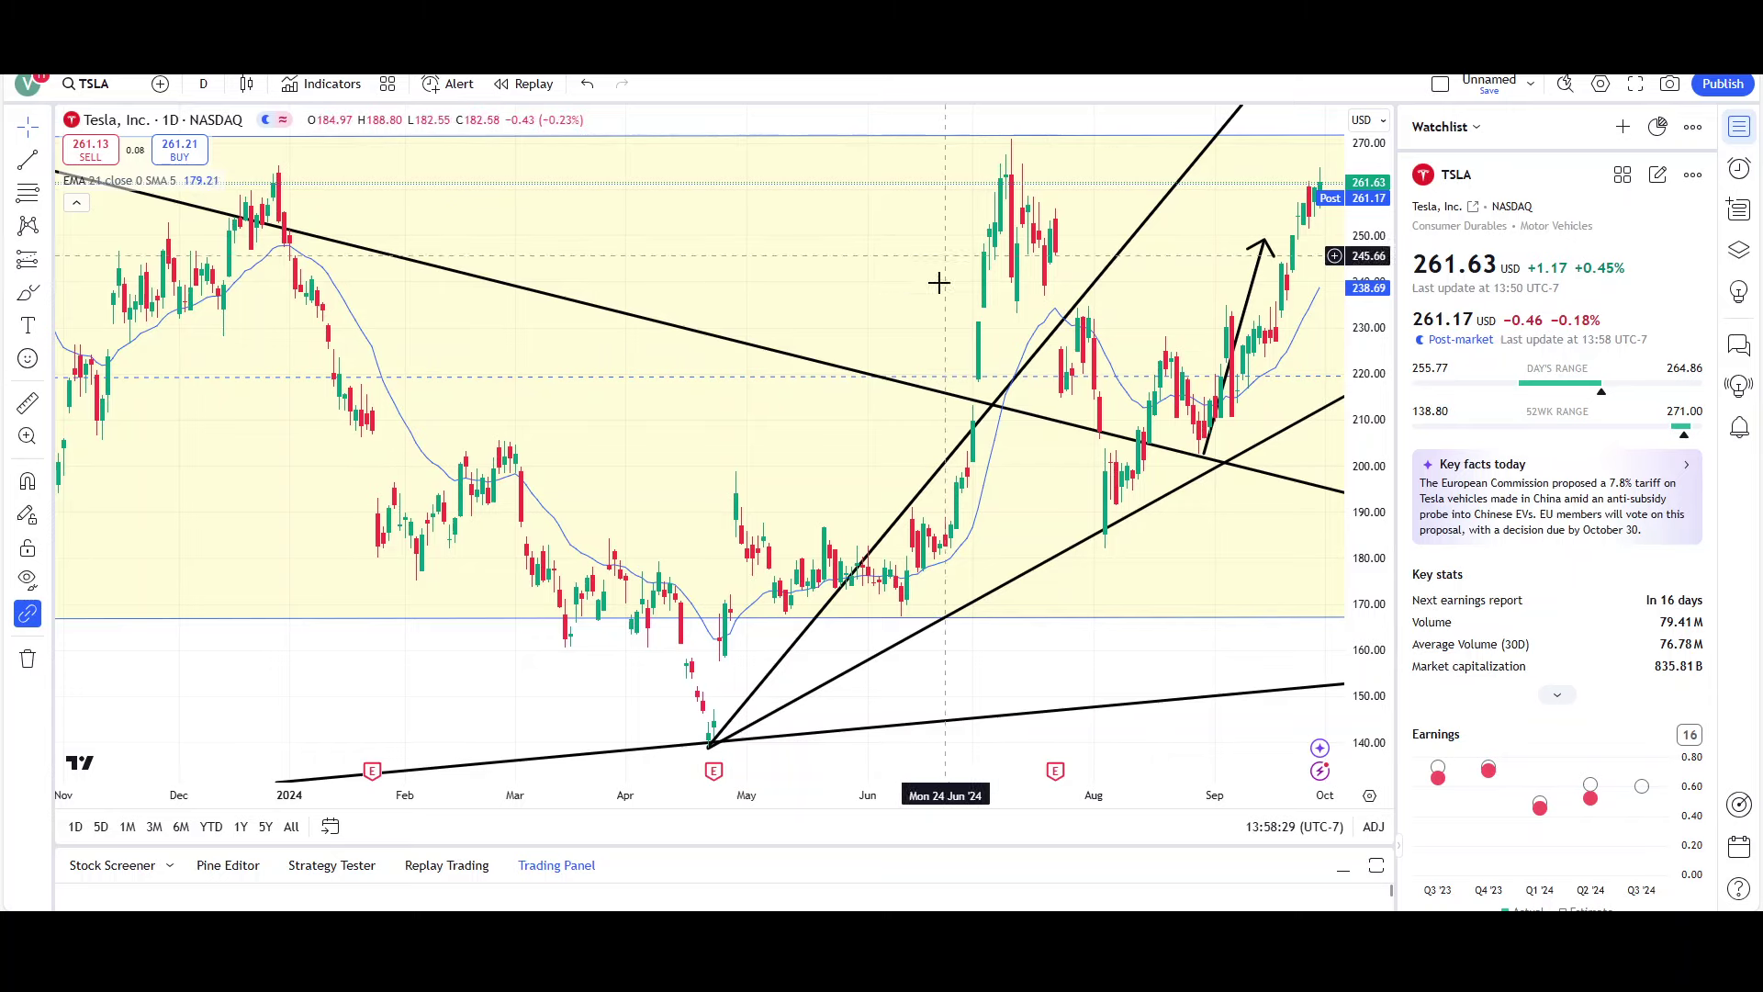
# Pan the TSLA daily chart left to leave blank future dates after the last candle.
pyautogui.moveTo(1121, 346); pyautogui.dragTo(846, 295)
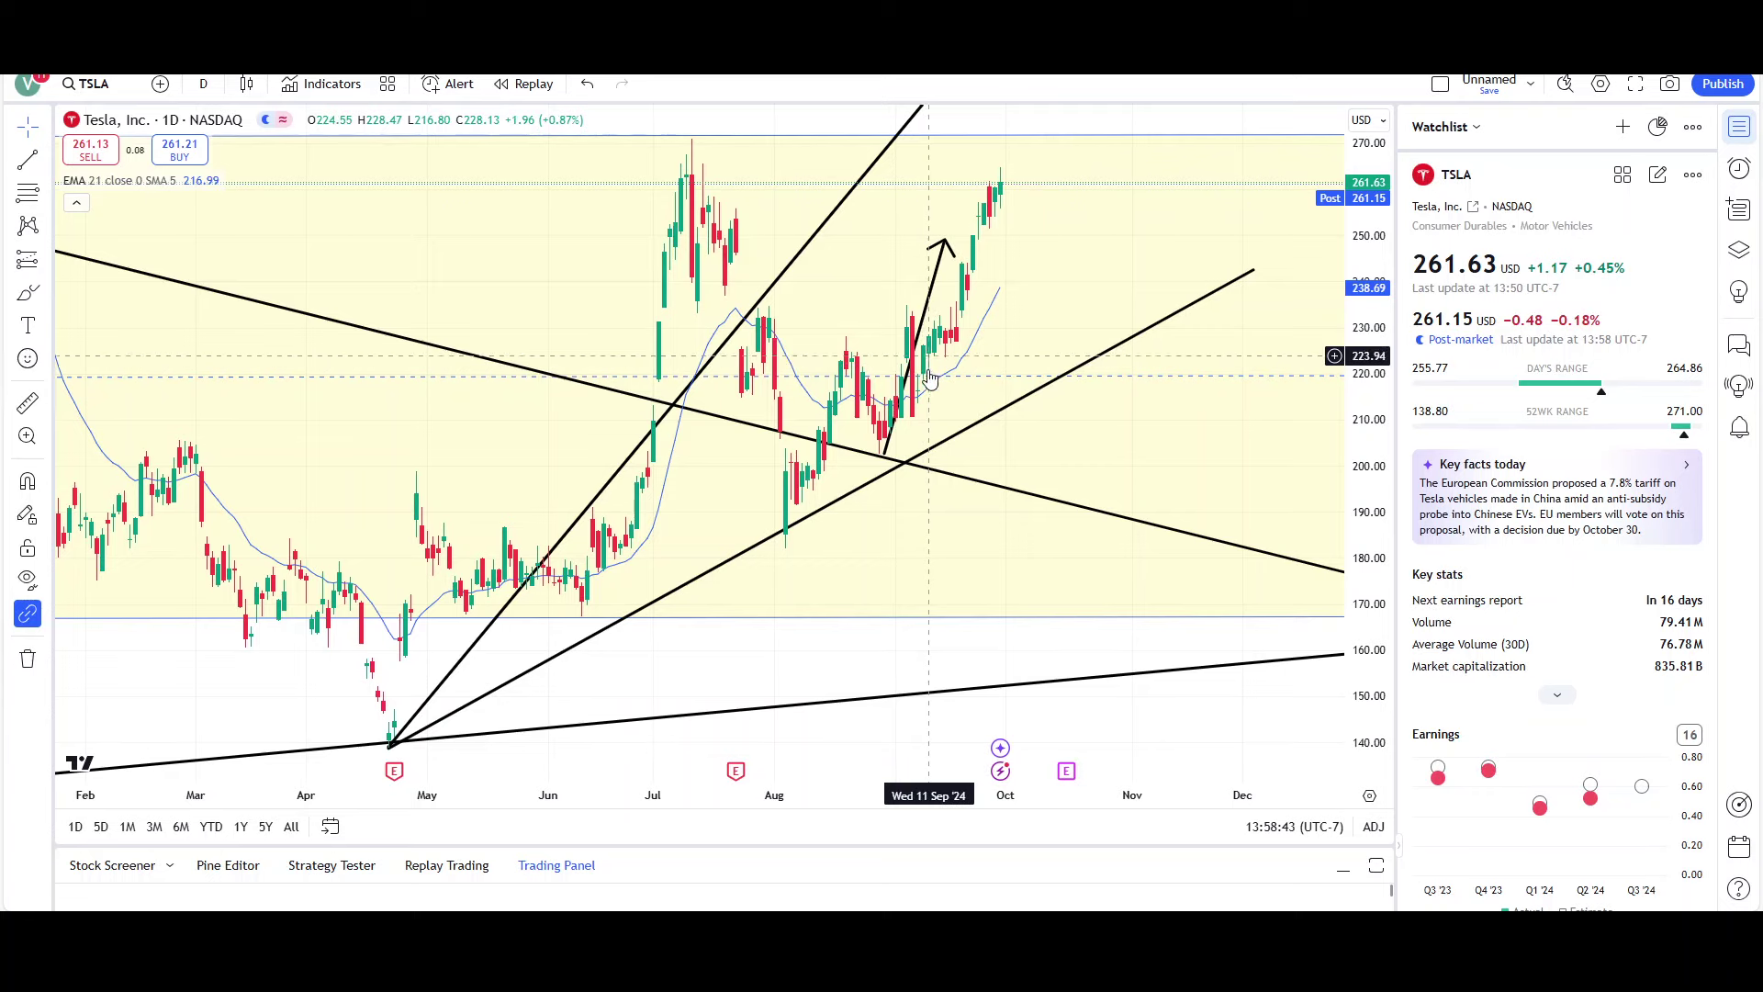
pyautogui.moveTo(924, 328)
pyautogui.mouseDown()
pyautogui.moveTo(824, 418)
pyautogui.moveTo(888, 326)
pyautogui.moveTo(919, 319)
pyautogui.mouseUp()
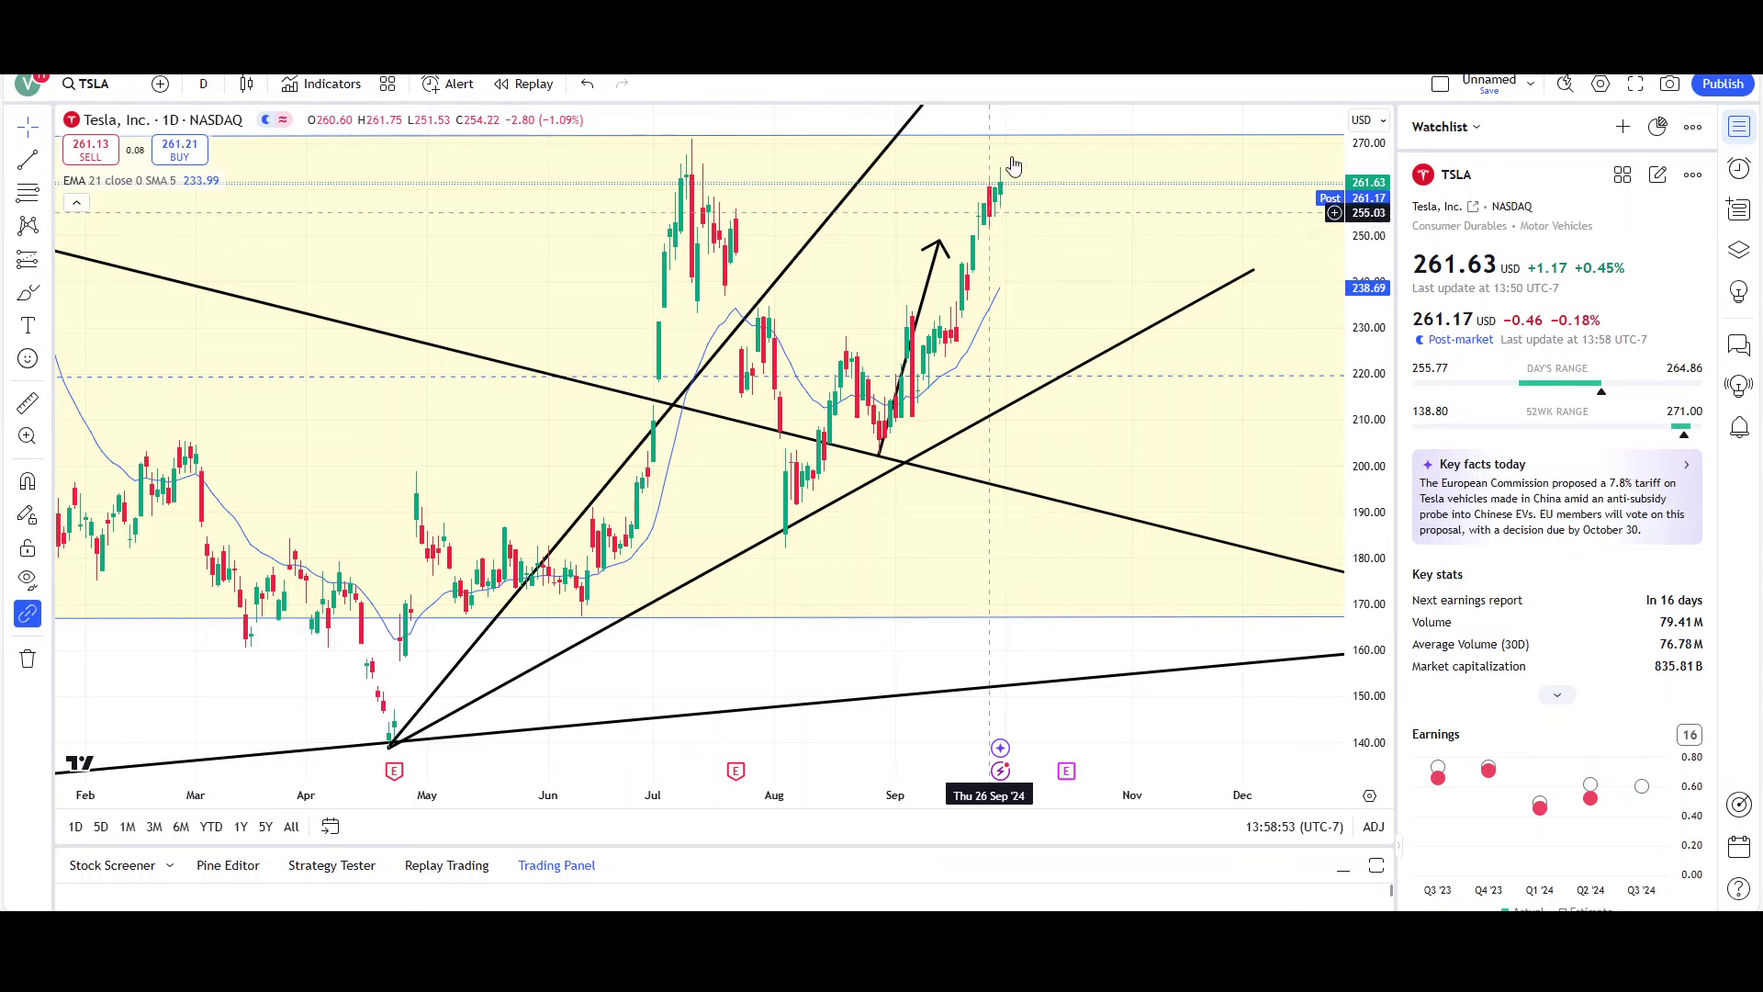
# Zoom out and compress the price scale to span Sep 2023 into 2025, about 110–290.
pyautogui.scroll(-3, 1023, 314)
pyautogui.moveTo(1378, 352); pyautogui.dragTo(1377, 404)
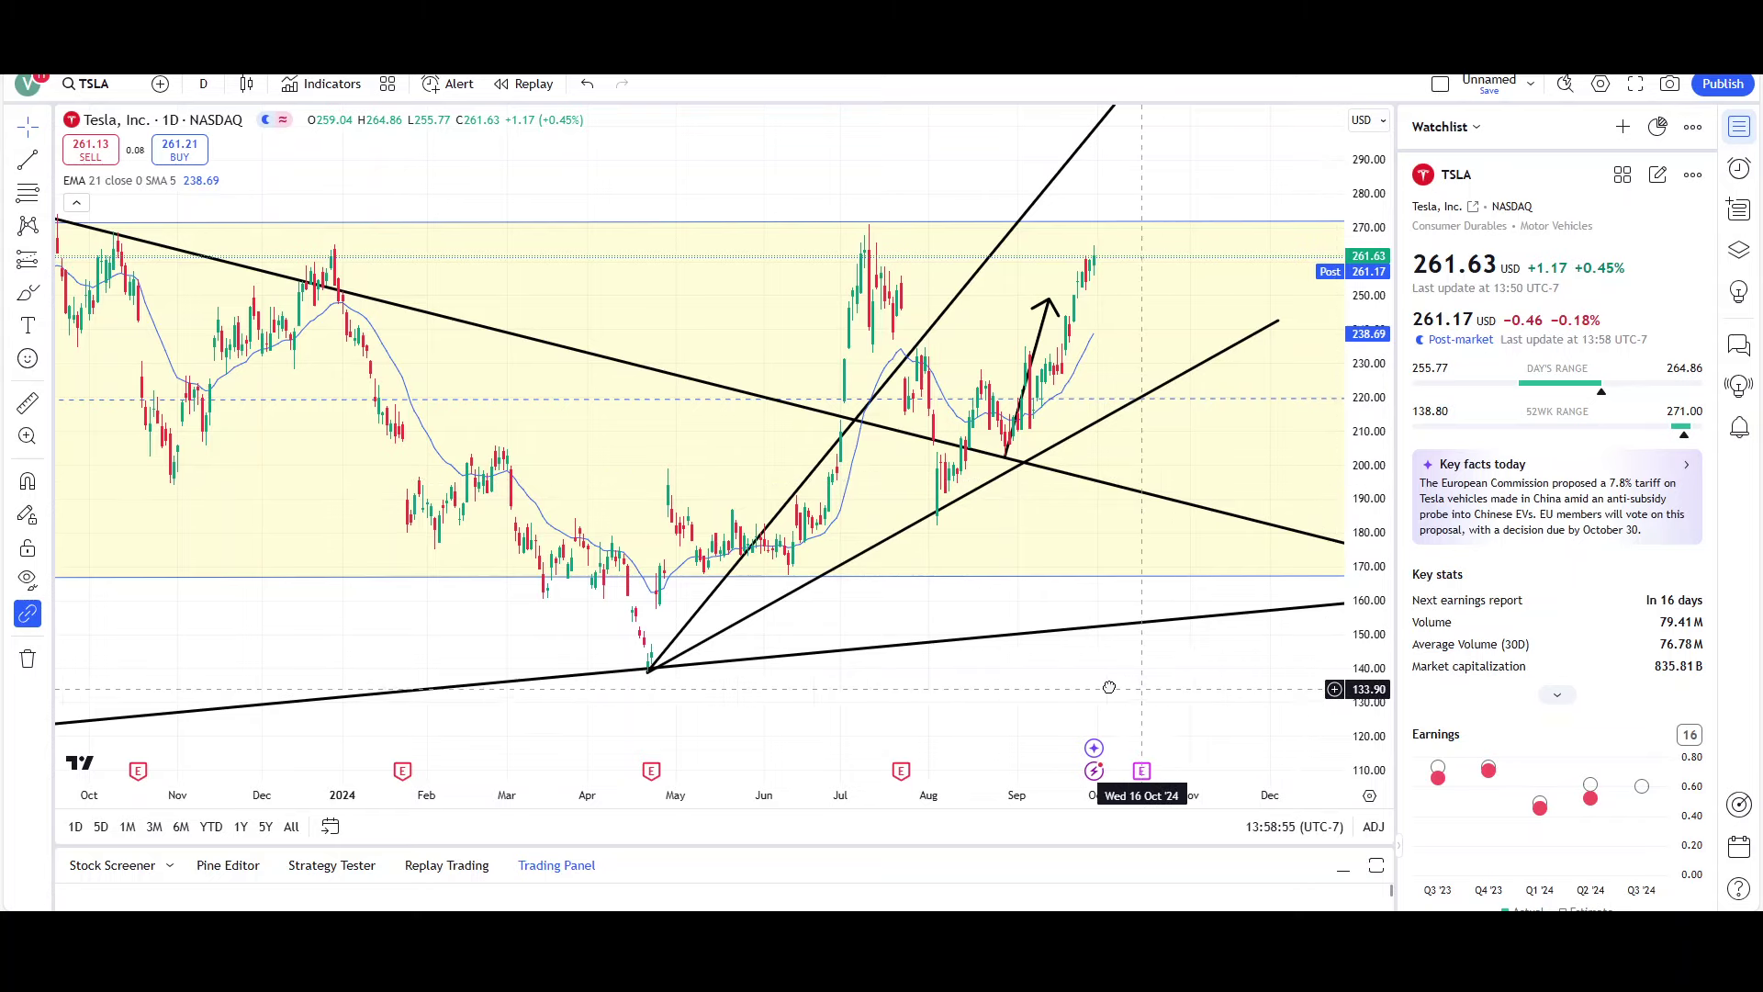
pyautogui.moveTo(1121, 688); pyautogui.dragTo(1066, 653)
pyautogui.scroll(-2, 1096, 500)
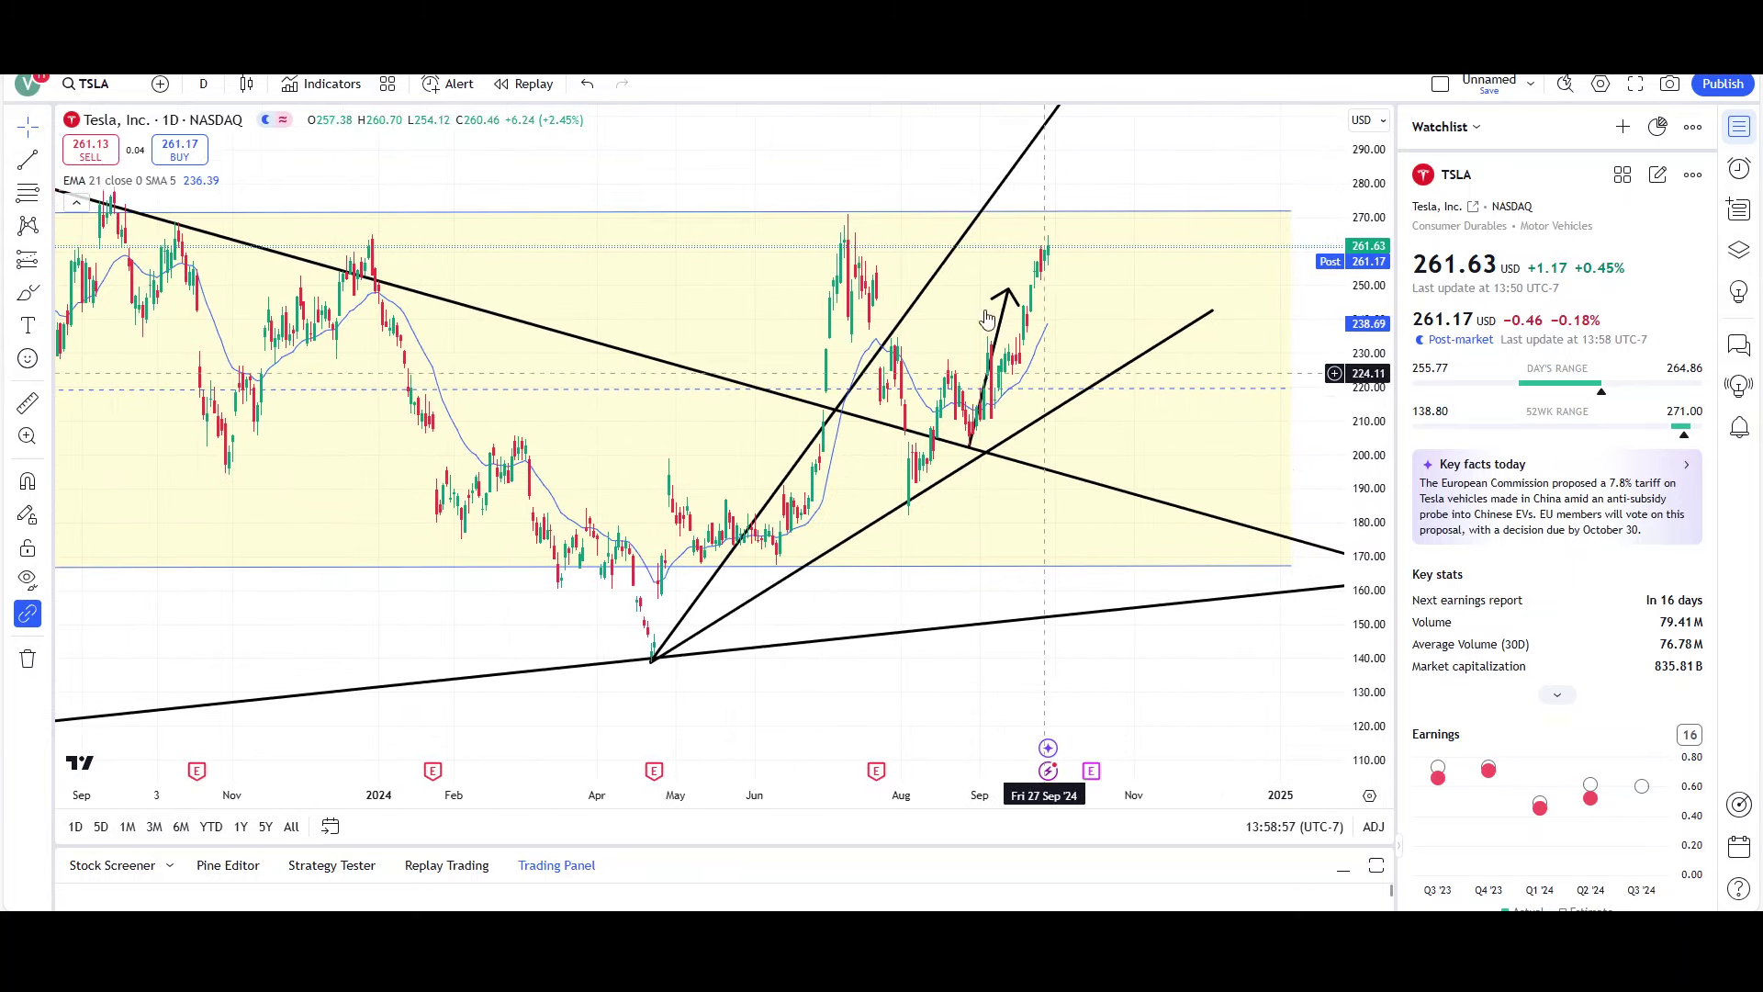
# Circle the July peak with a red brush stroke, then delete it.
pyautogui.click(27, 292)
pyautogui.moveTo(822, 209)
pyautogui.mouseDown()
pyautogui.moveTo(909, 196)
pyautogui.moveTo(815, 180)
pyautogui.mouseUp()
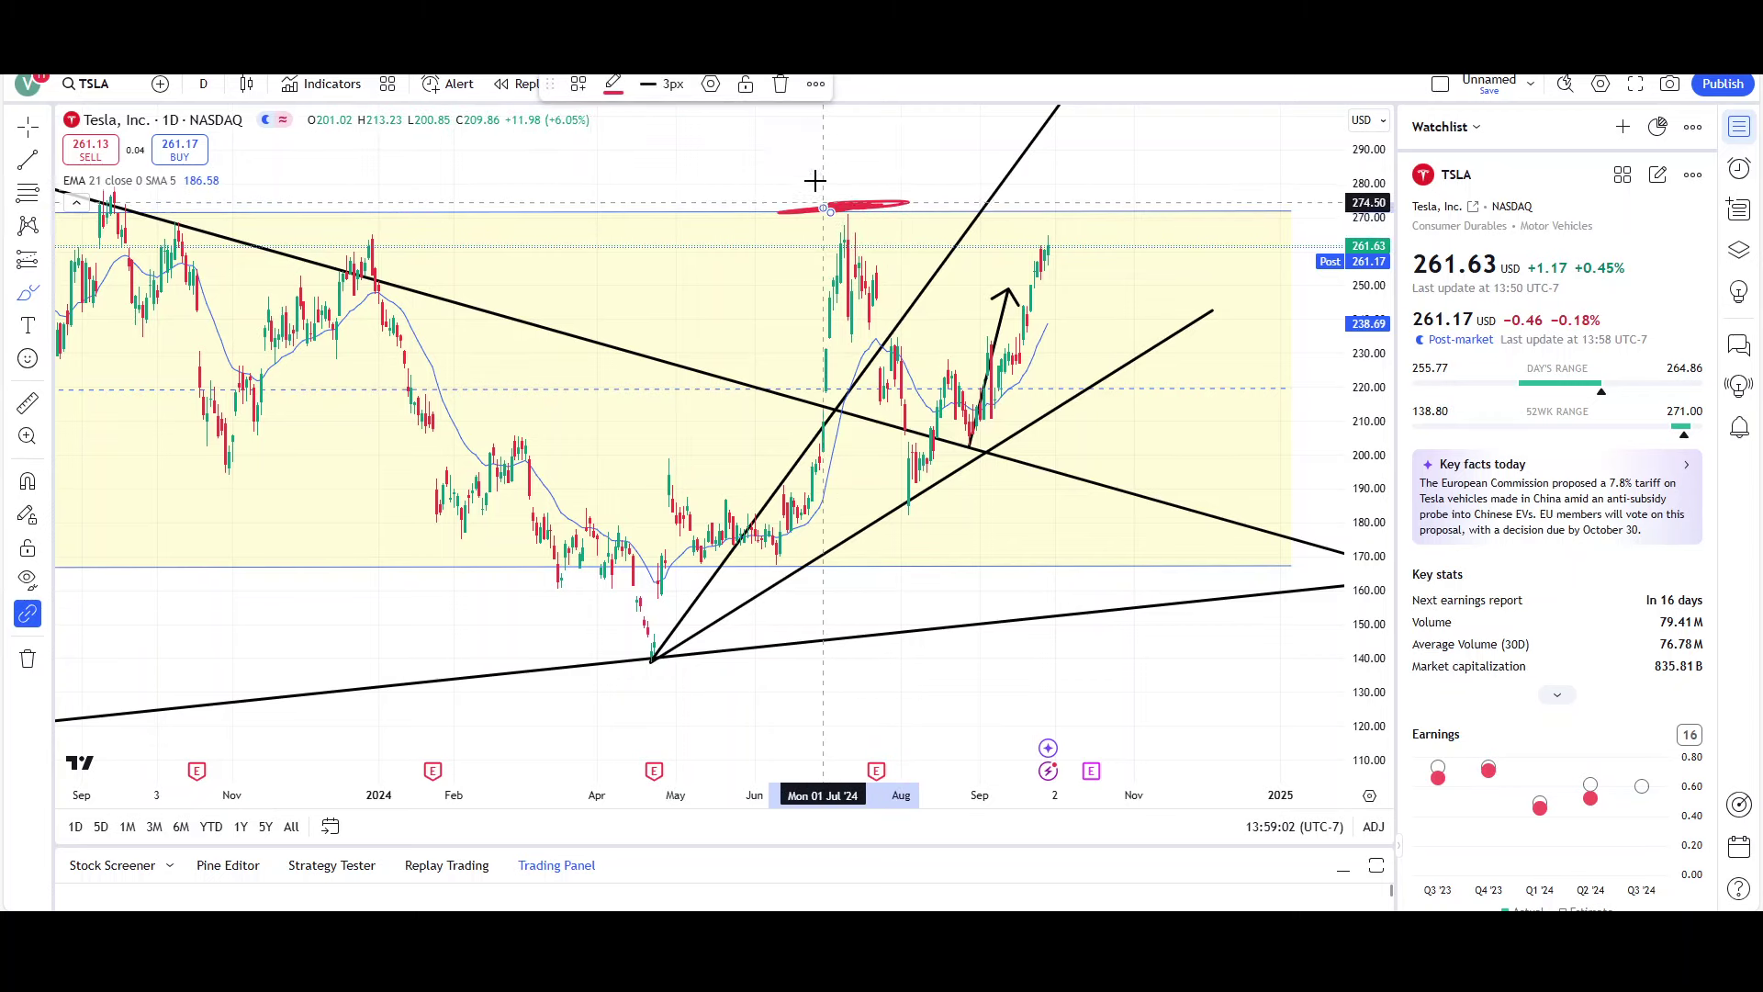
pyautogui.click(783, 83)
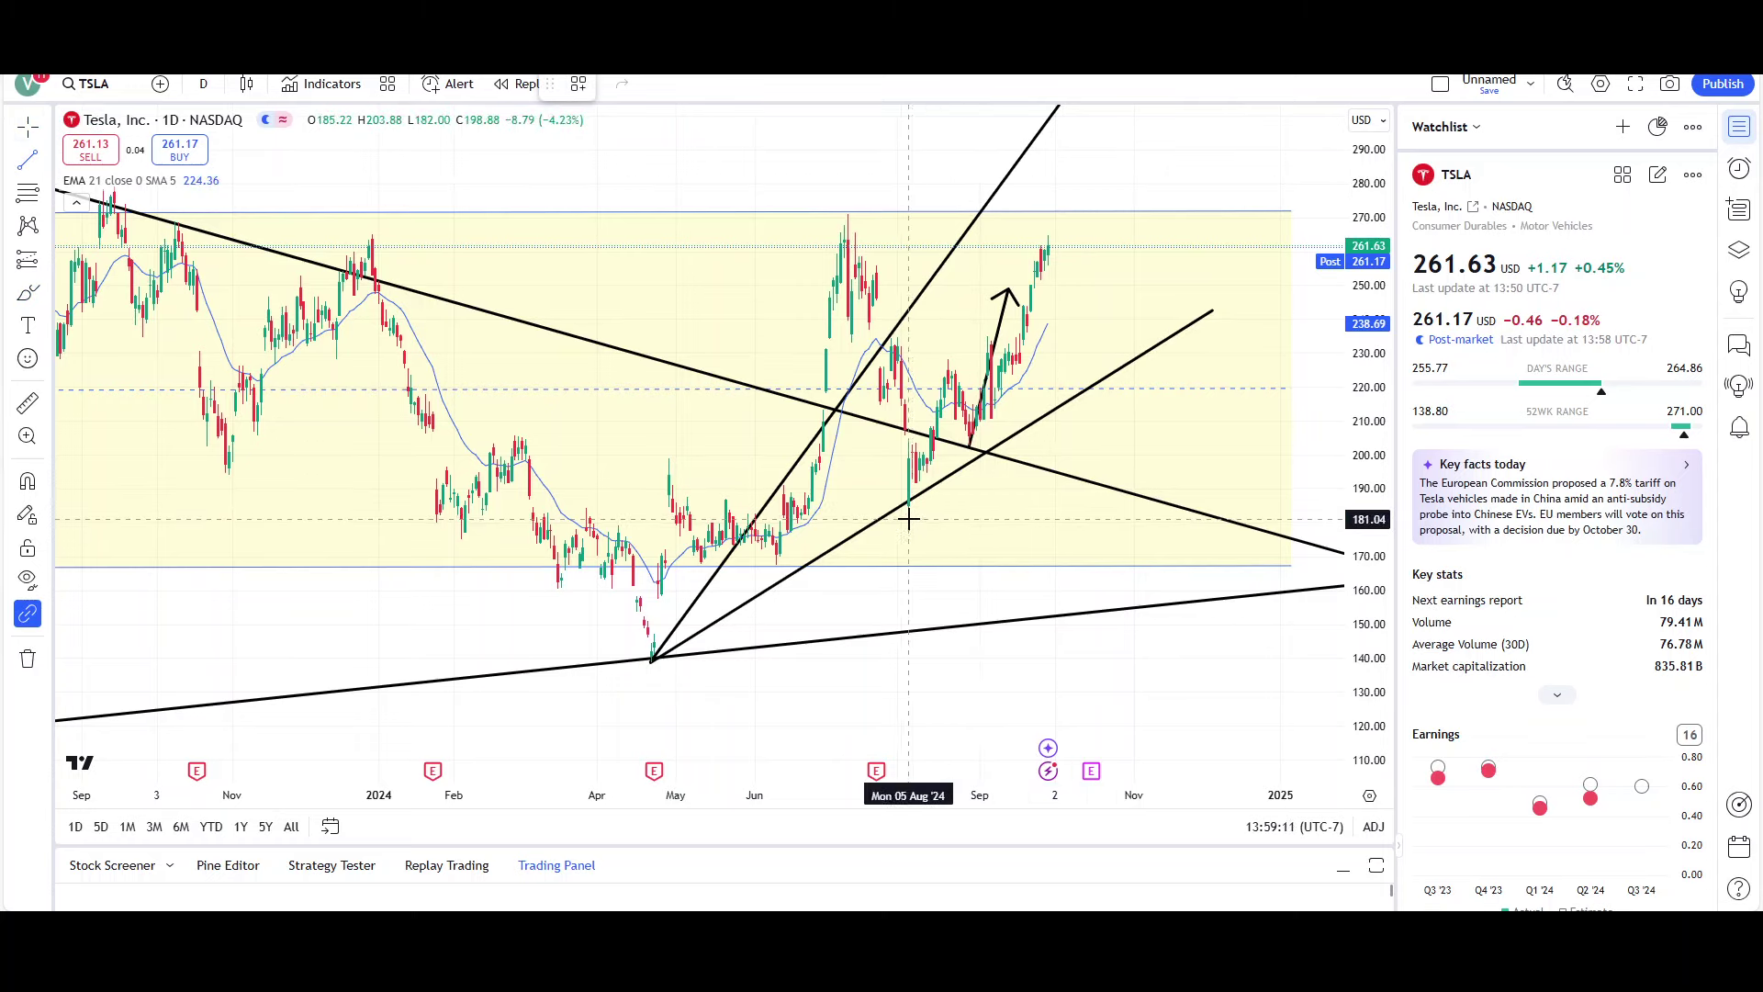
# Remove all drawings, zoom out to late 2022 through 2025, and pick the Parallel Channel tool.
pyautogui.rightClick(1015, 647)
pyautogui.click(1102, 820)
pyautogui.scroll(-3, 1088, 541)
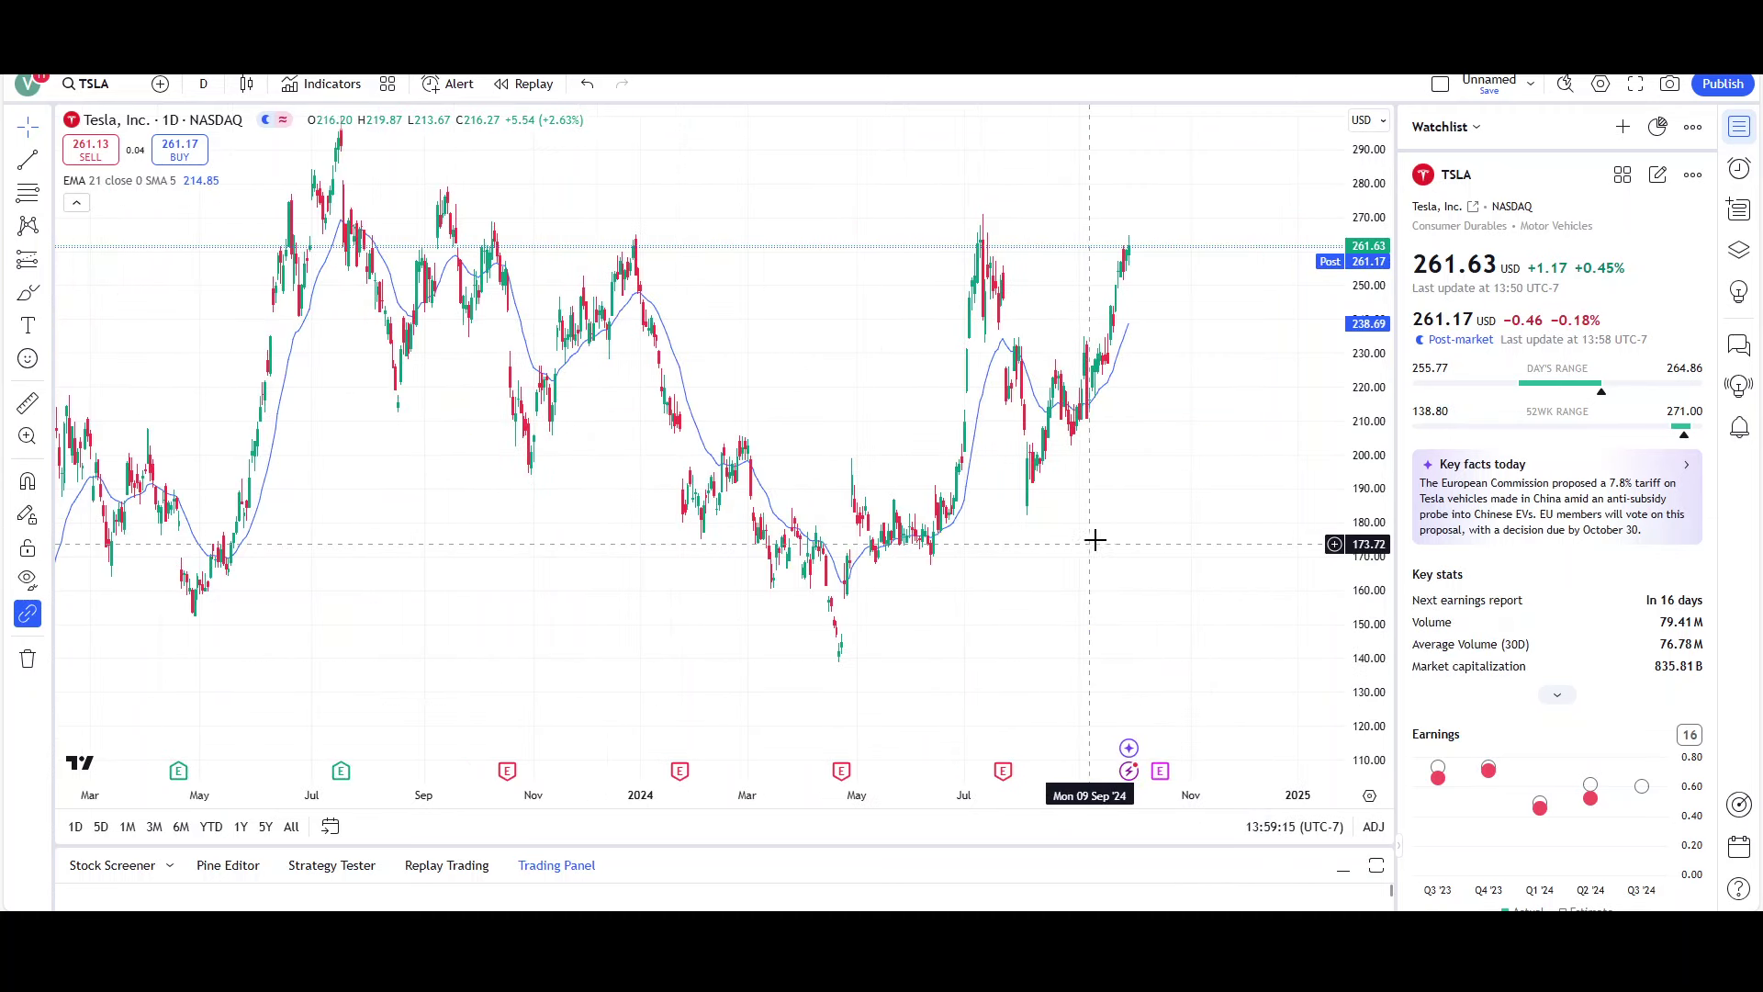
pyautogui.scroll(-2, 1208, 472)
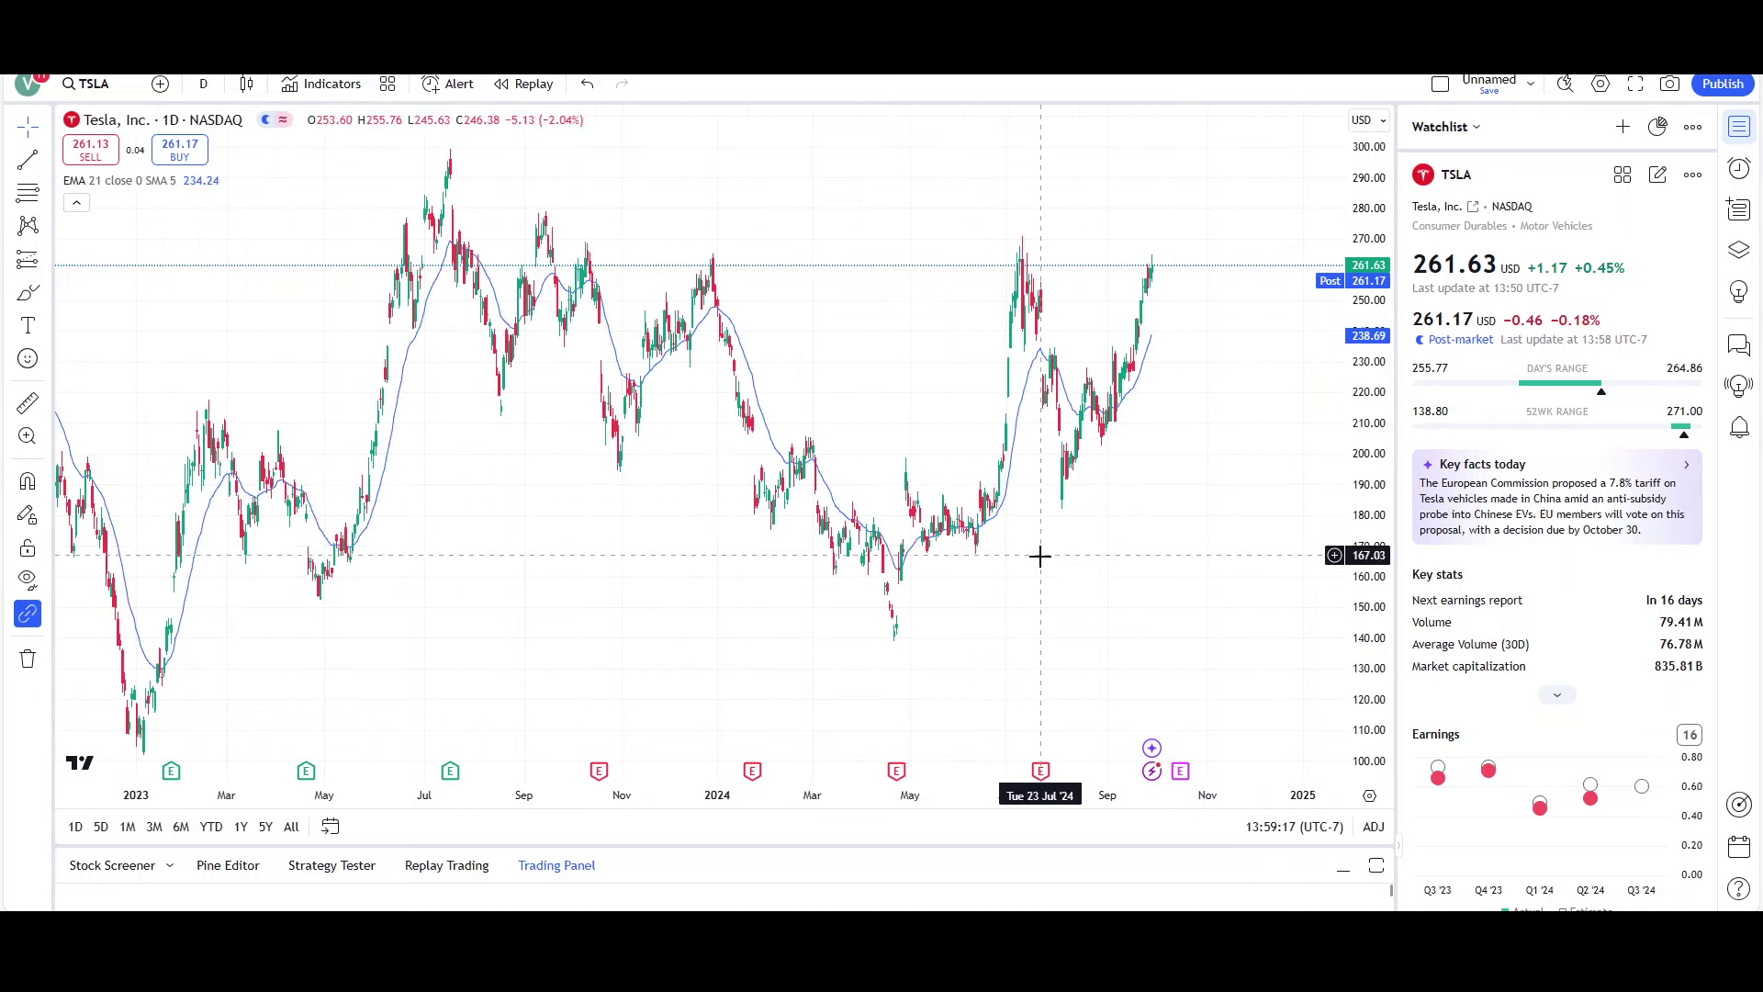
pyautogui.scroll(-2, 1234, 484)
pyautogui.moveTo(1228, 487); pyautogui.dragTo(1164, 496)
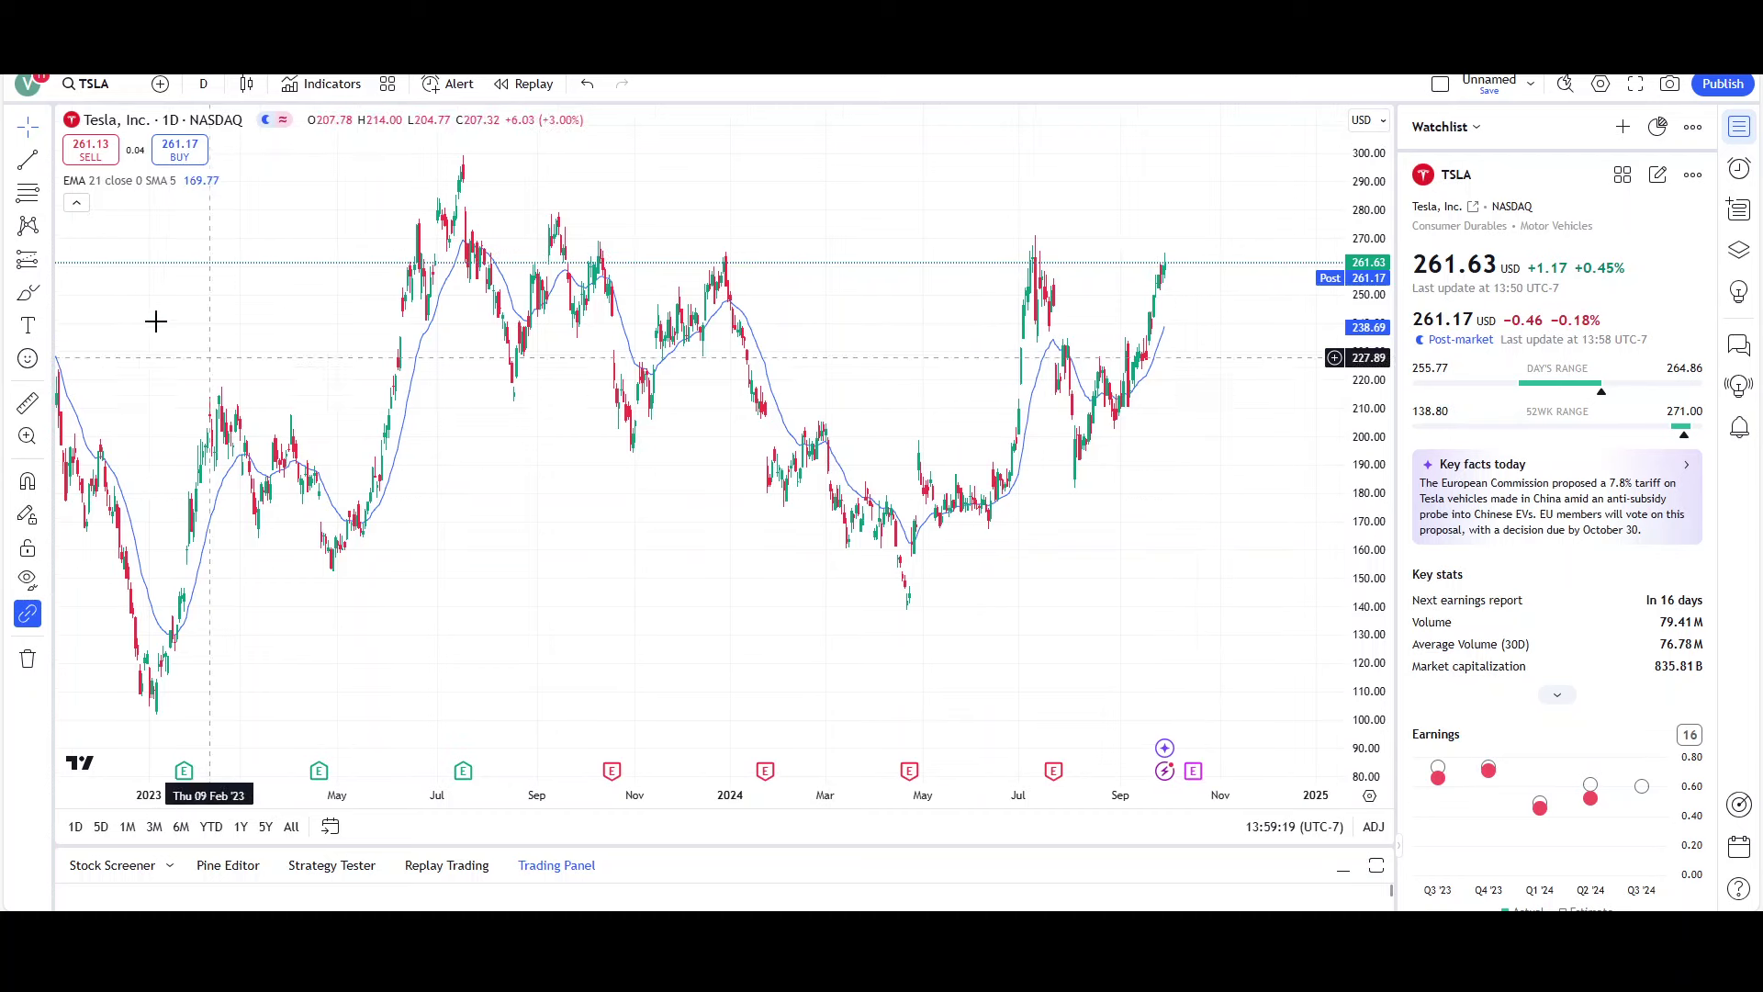
pyautogui.click(46, 165)
pyautogui.click(147, 548)
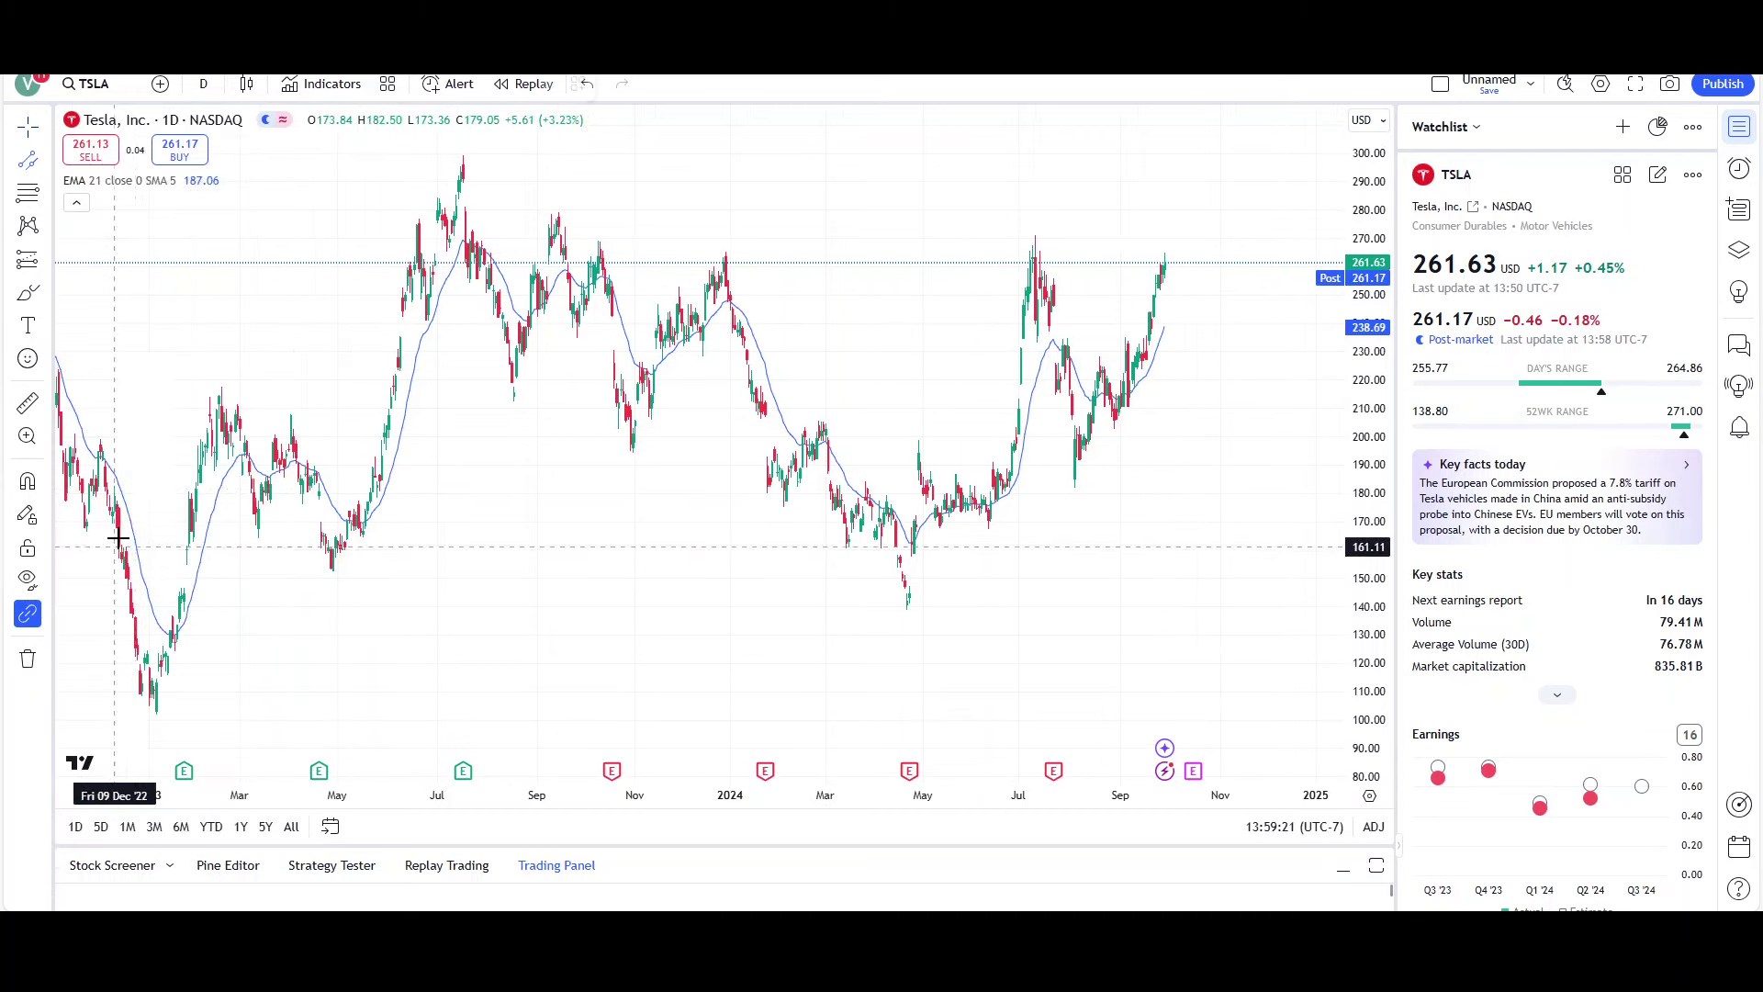
# Draw a yellow channel box from Dec 2022 to Dec 2024, spanning about 165 to 266.
pyautogui.click(122, 243)
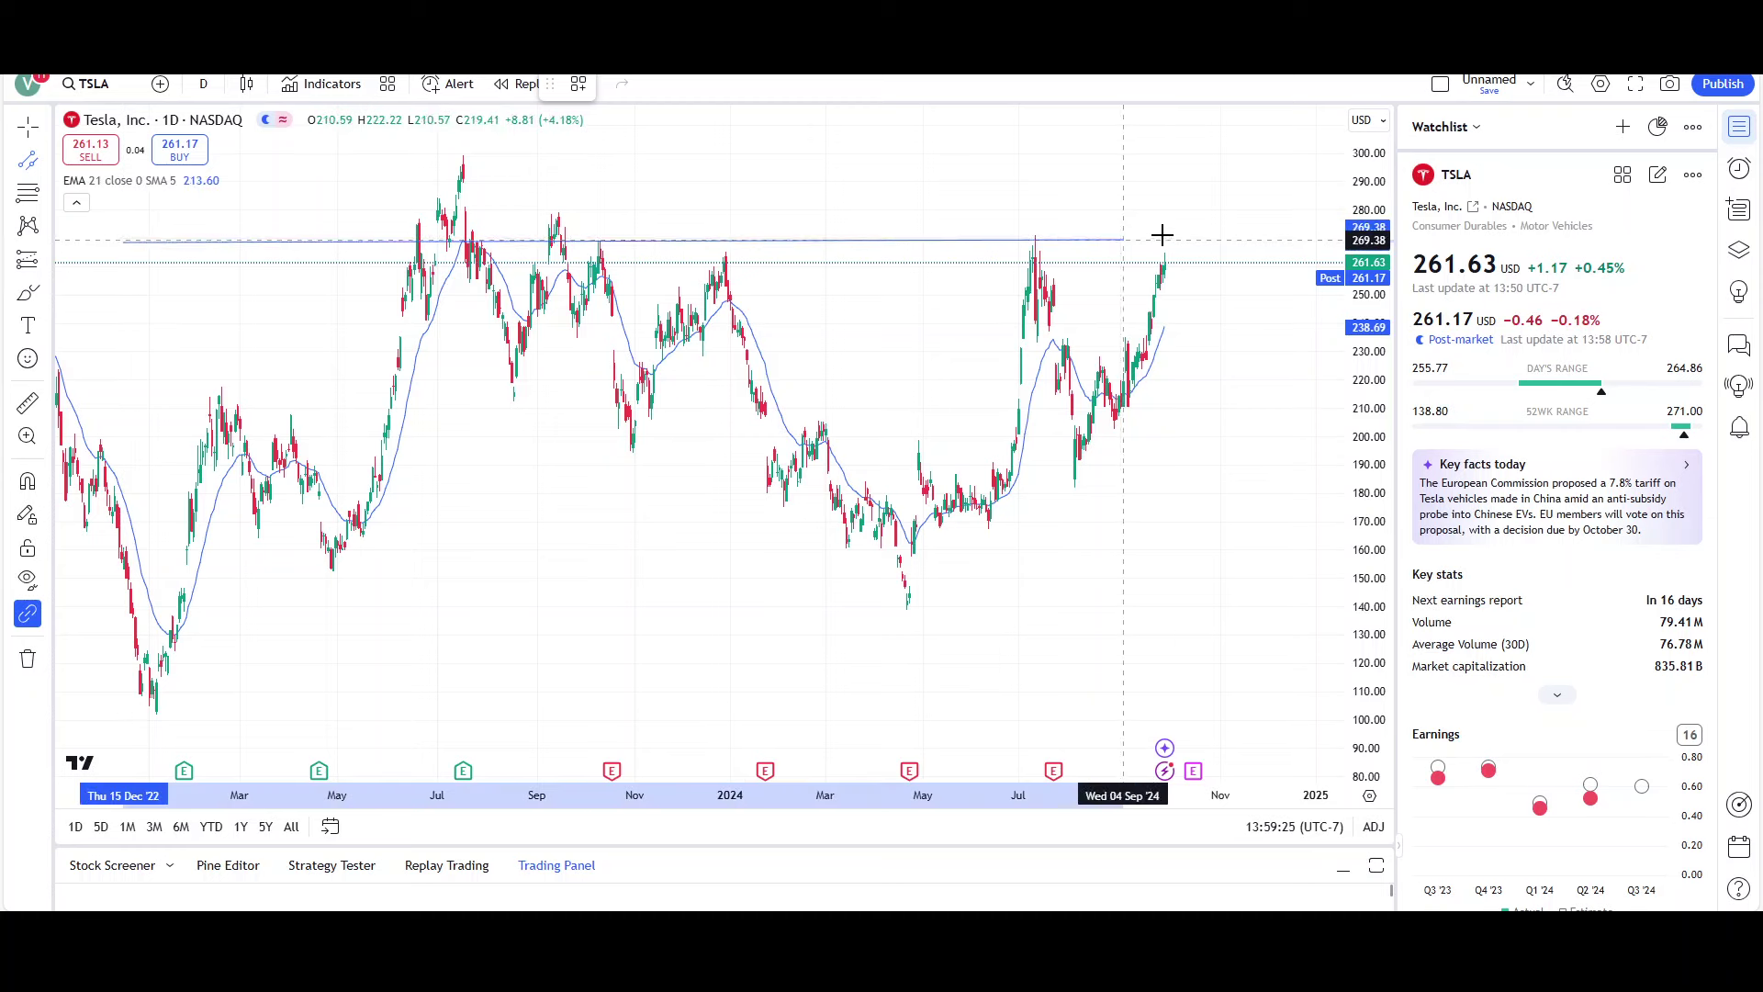
pyautogui.click(1307, 244)
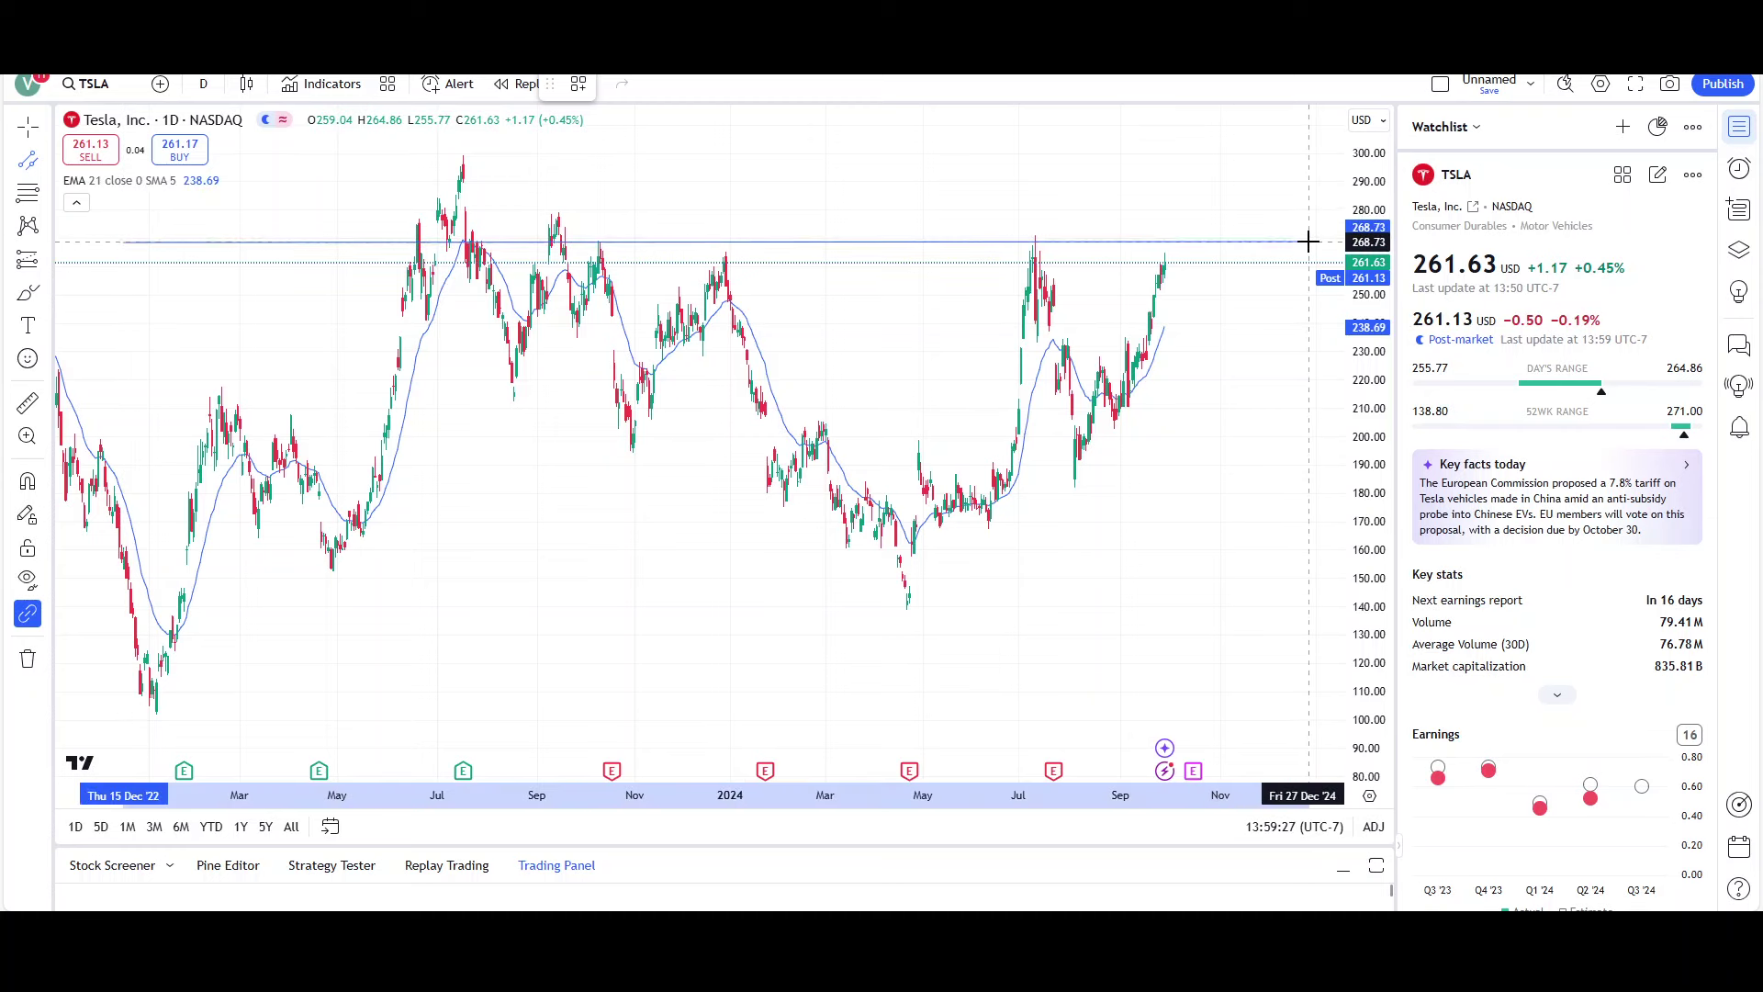
pyautogui.click(1246, 529)
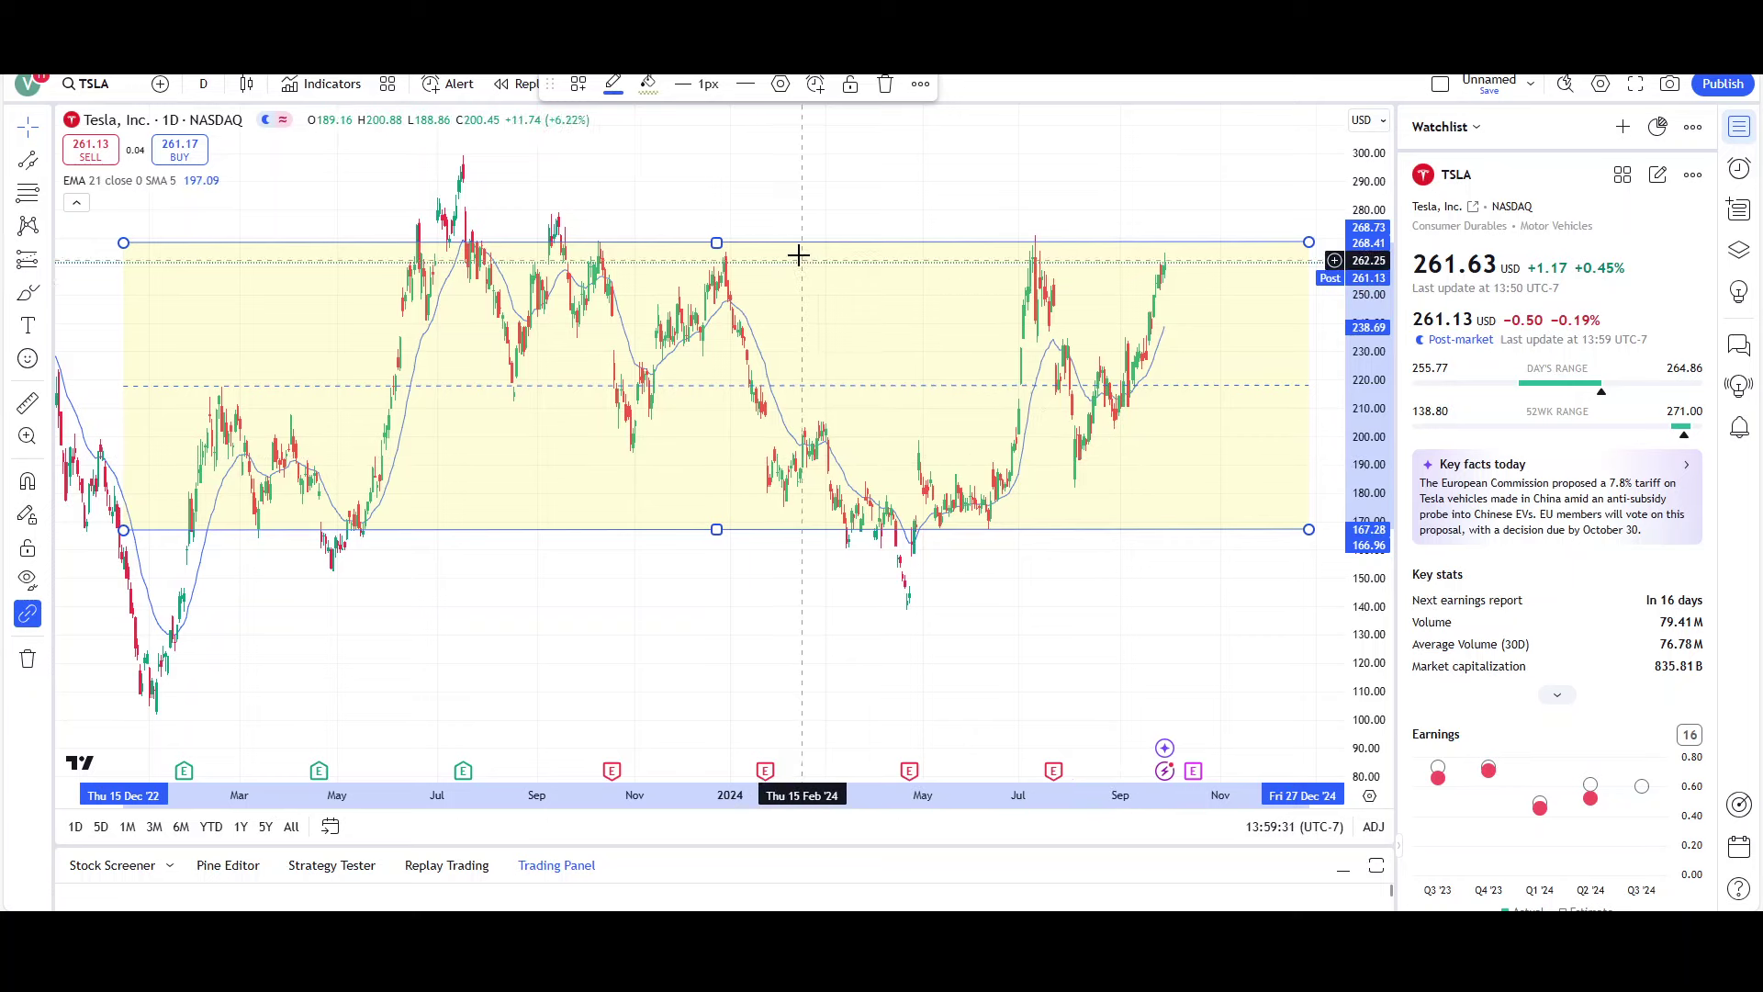
pyautogui.moveTo(717, 243); pyautogui.dragTo(718, 248)
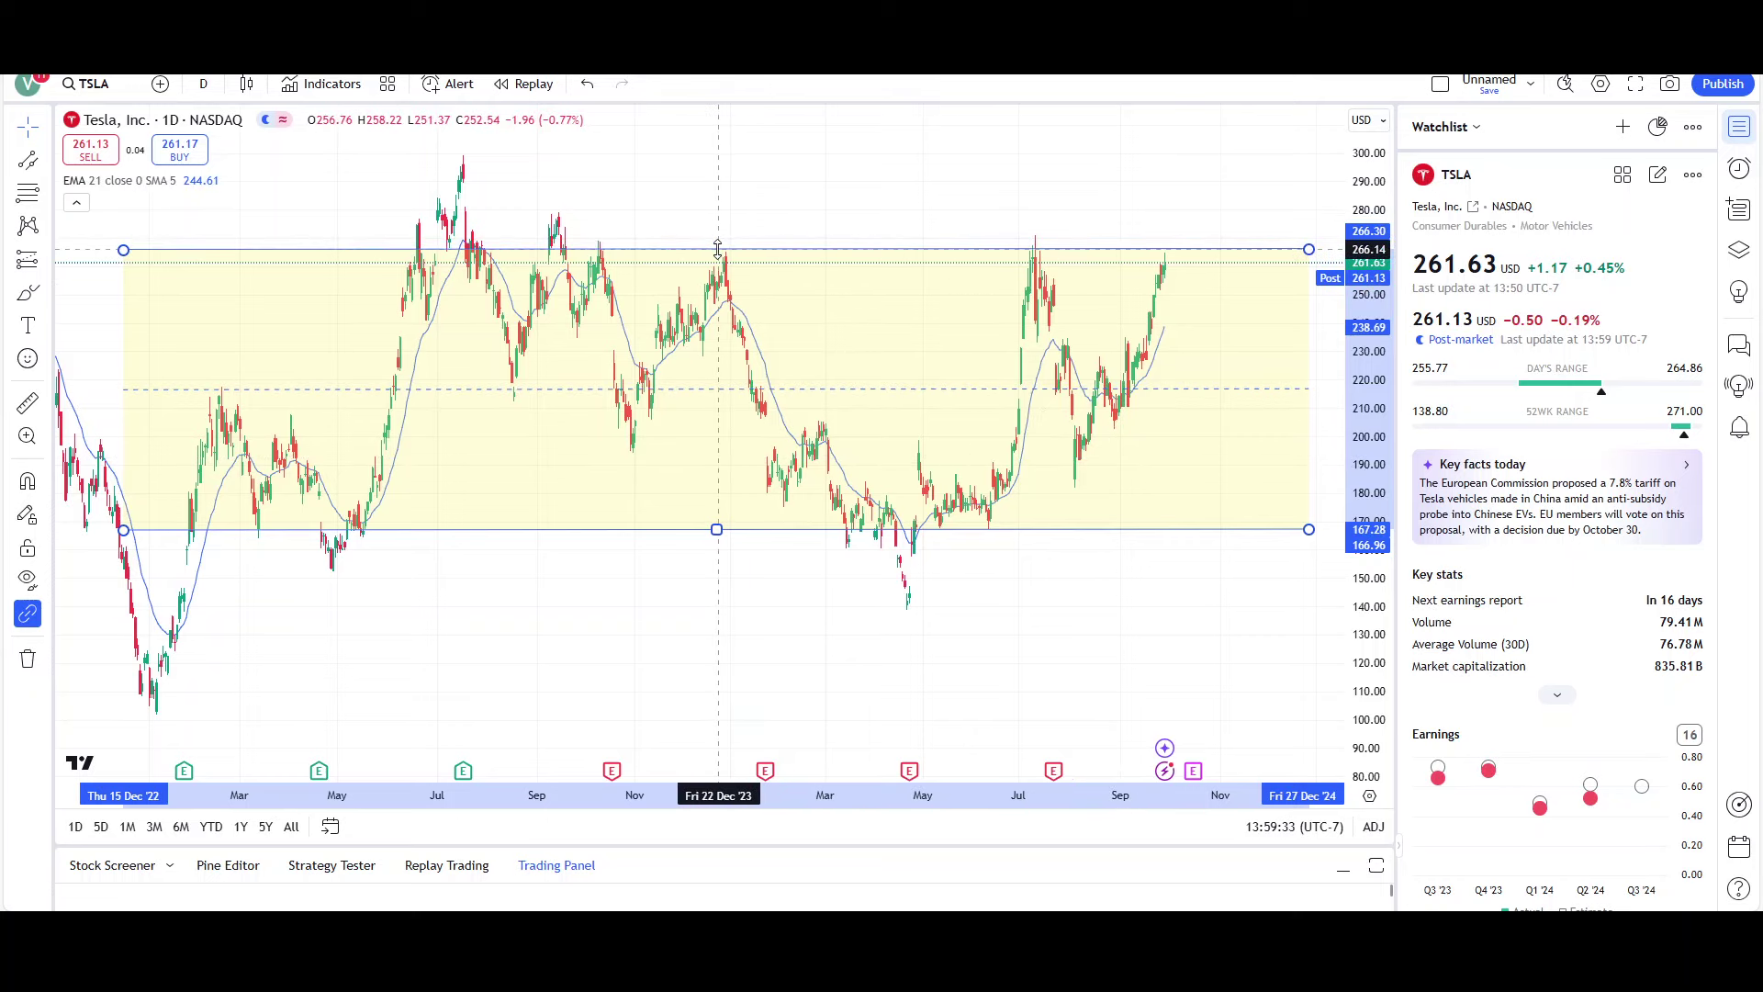
pyautogui.moveTo(1118, 658); pyautogui.dragTo(1067, 656)
pyautogui.scroll(-2, 1075, 640)
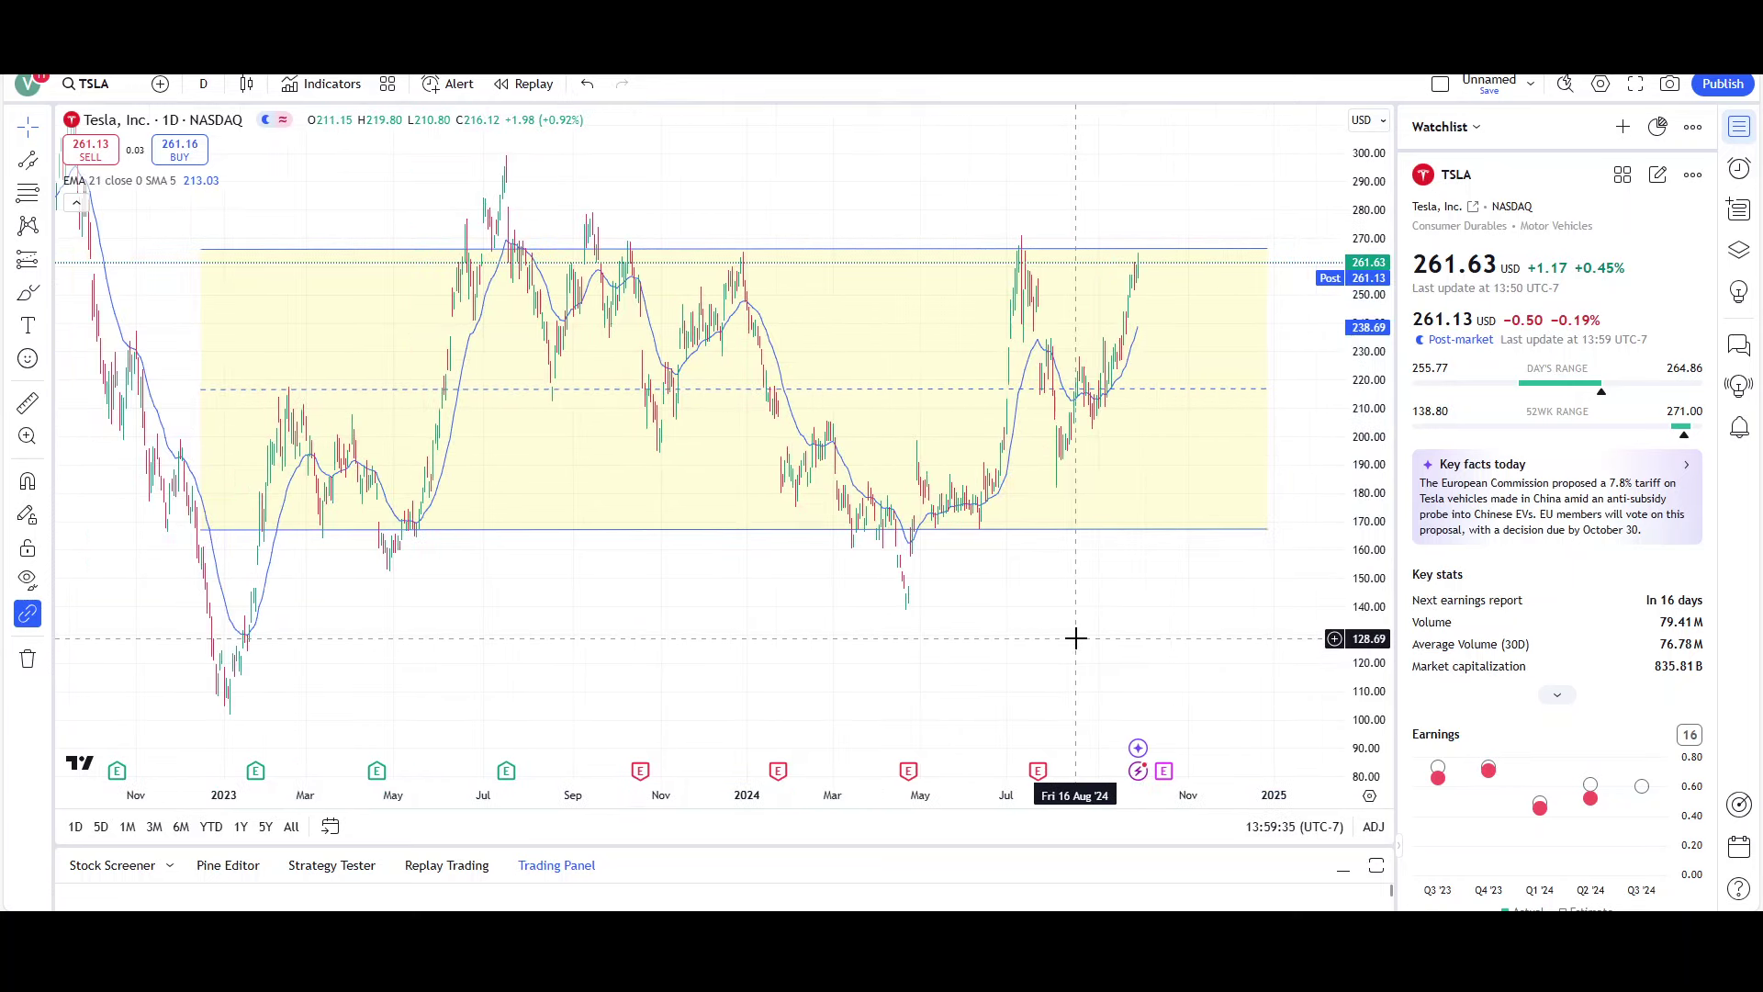
# Draw a rising trendline from the April 2024 low to past September.
pyautogui.click(46, 166)
pyautogui.click(110, 178)
pyautogui.click(861, 607)
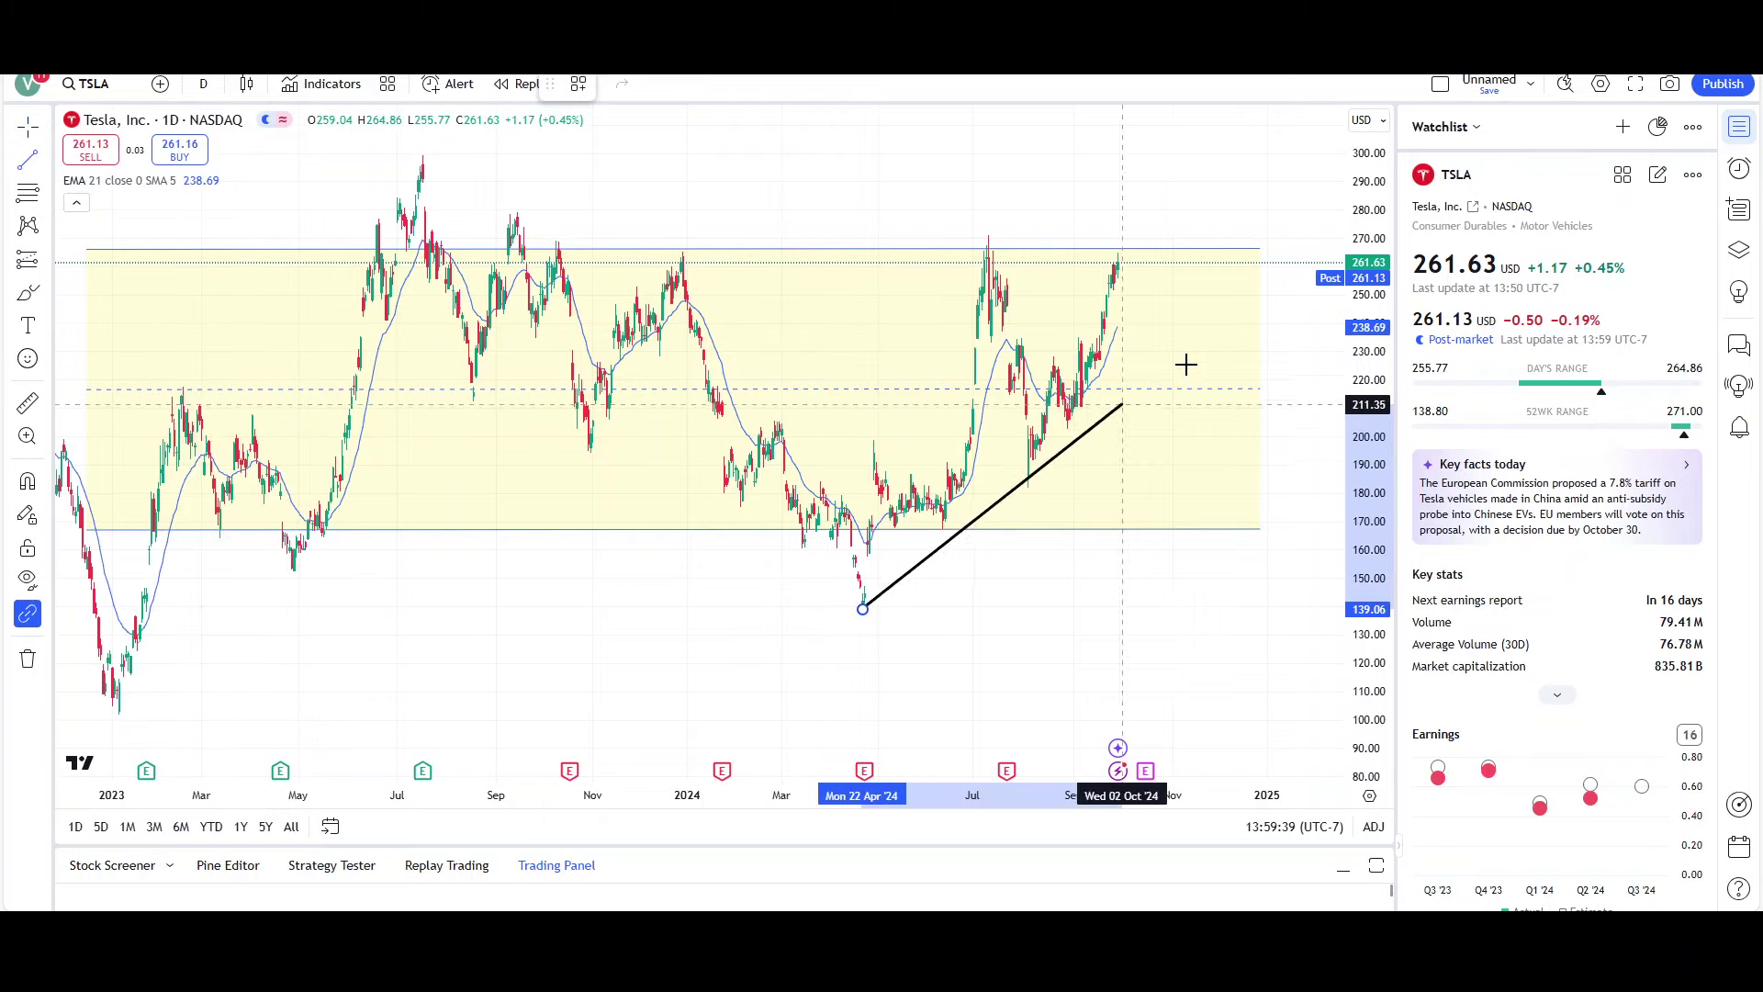
pyautogui.click(1267, 299)
pyautogui.scroll(3, 975, 571)
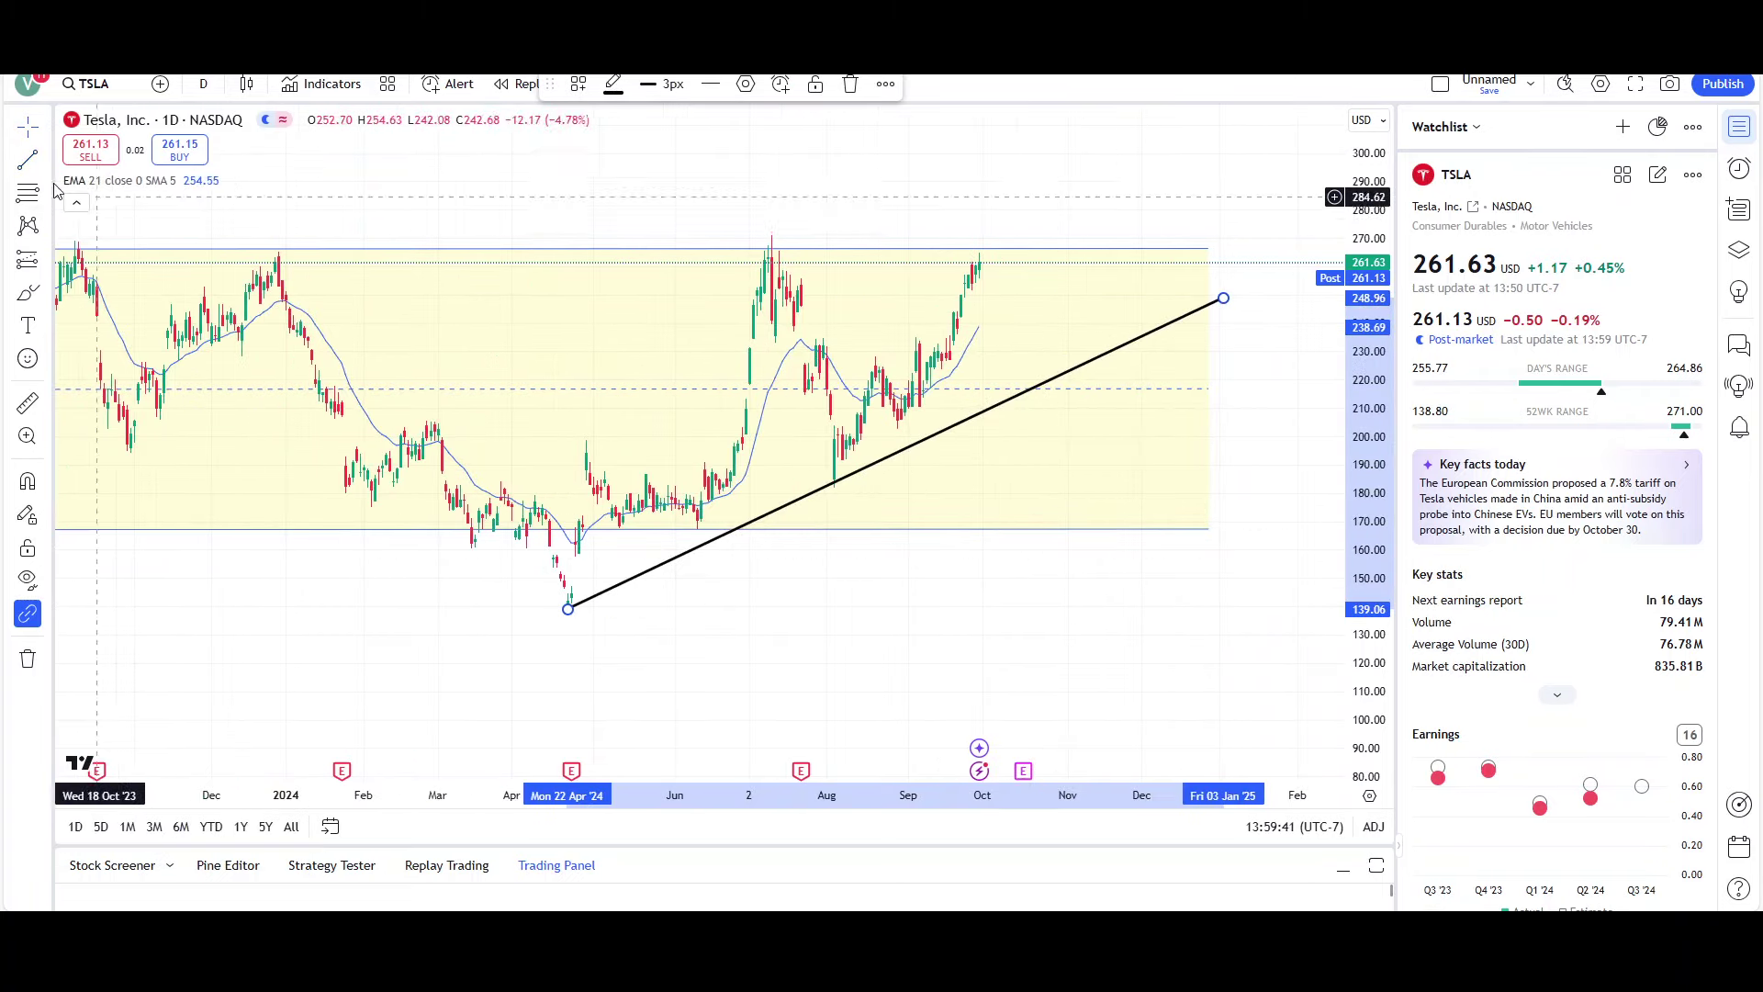
pyautogui.press('Escape')
# Add trendlines from the August low to about 268 and, steeper, from the late-August low.
pyautogui.click(834, 491)
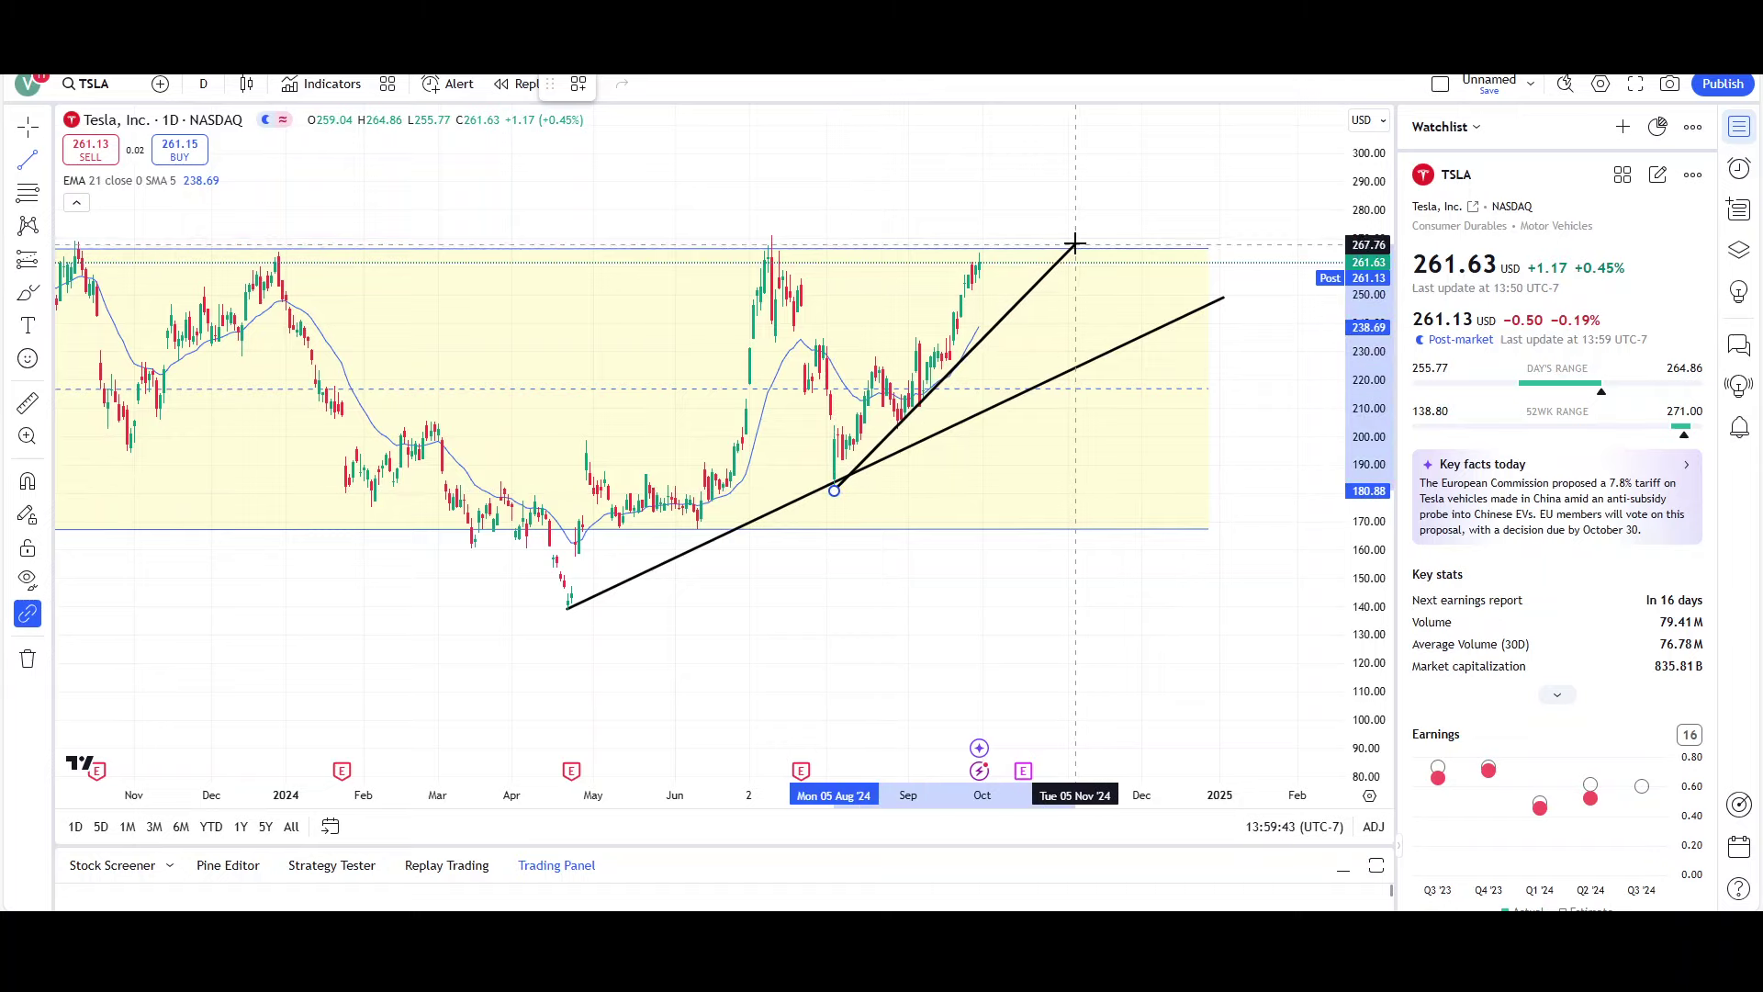
pyautogui.click(1075, 242)
pyautogui.click(28, 157)
pyautogui.click(919, 416)
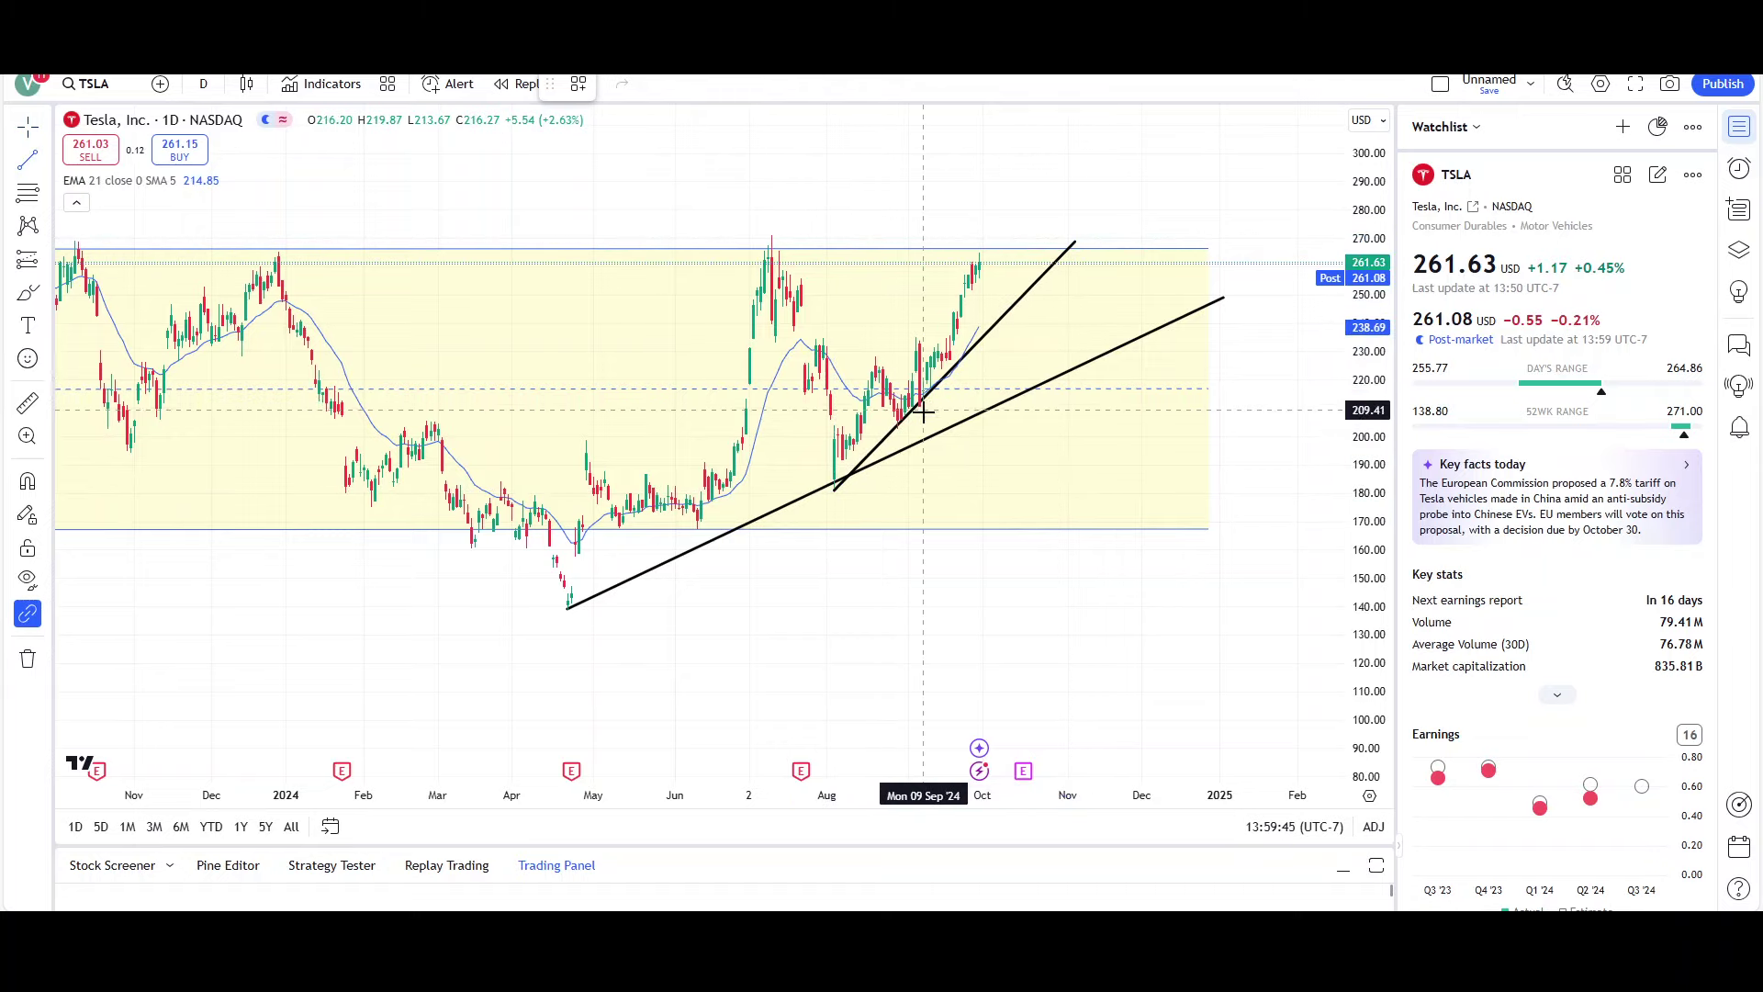
pyautogui.click(1039, 190)
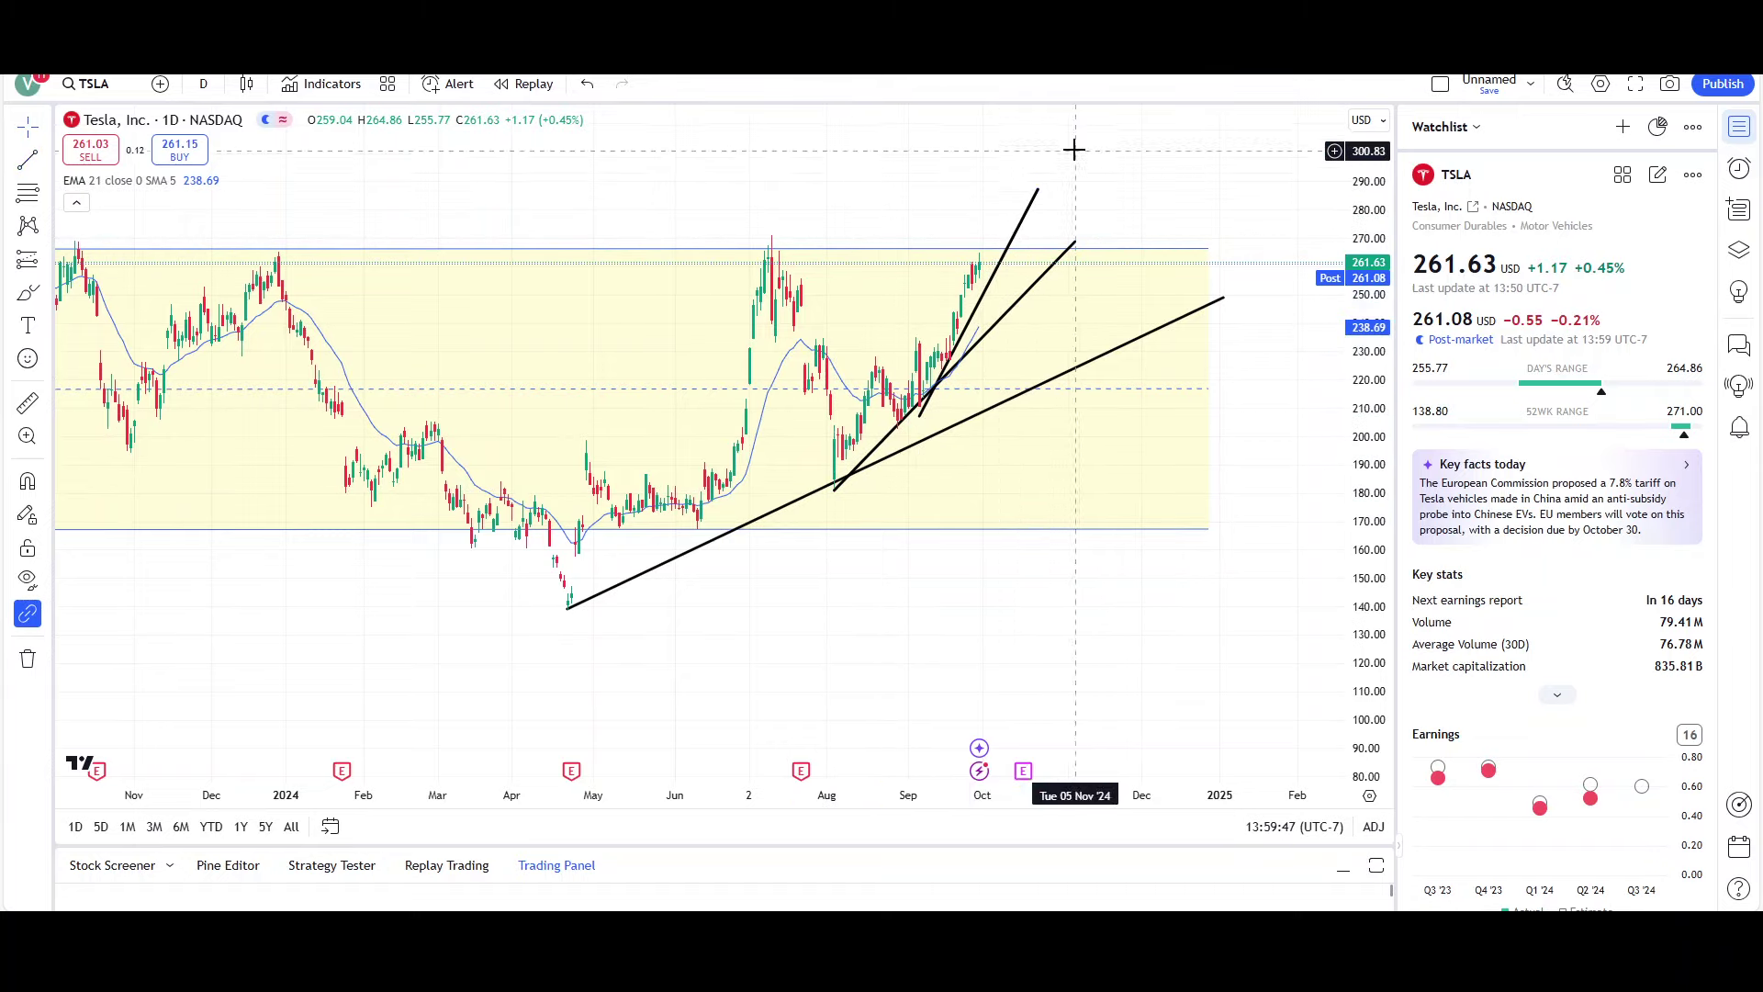
pyautogui.scroll(-2, 1027, 567)
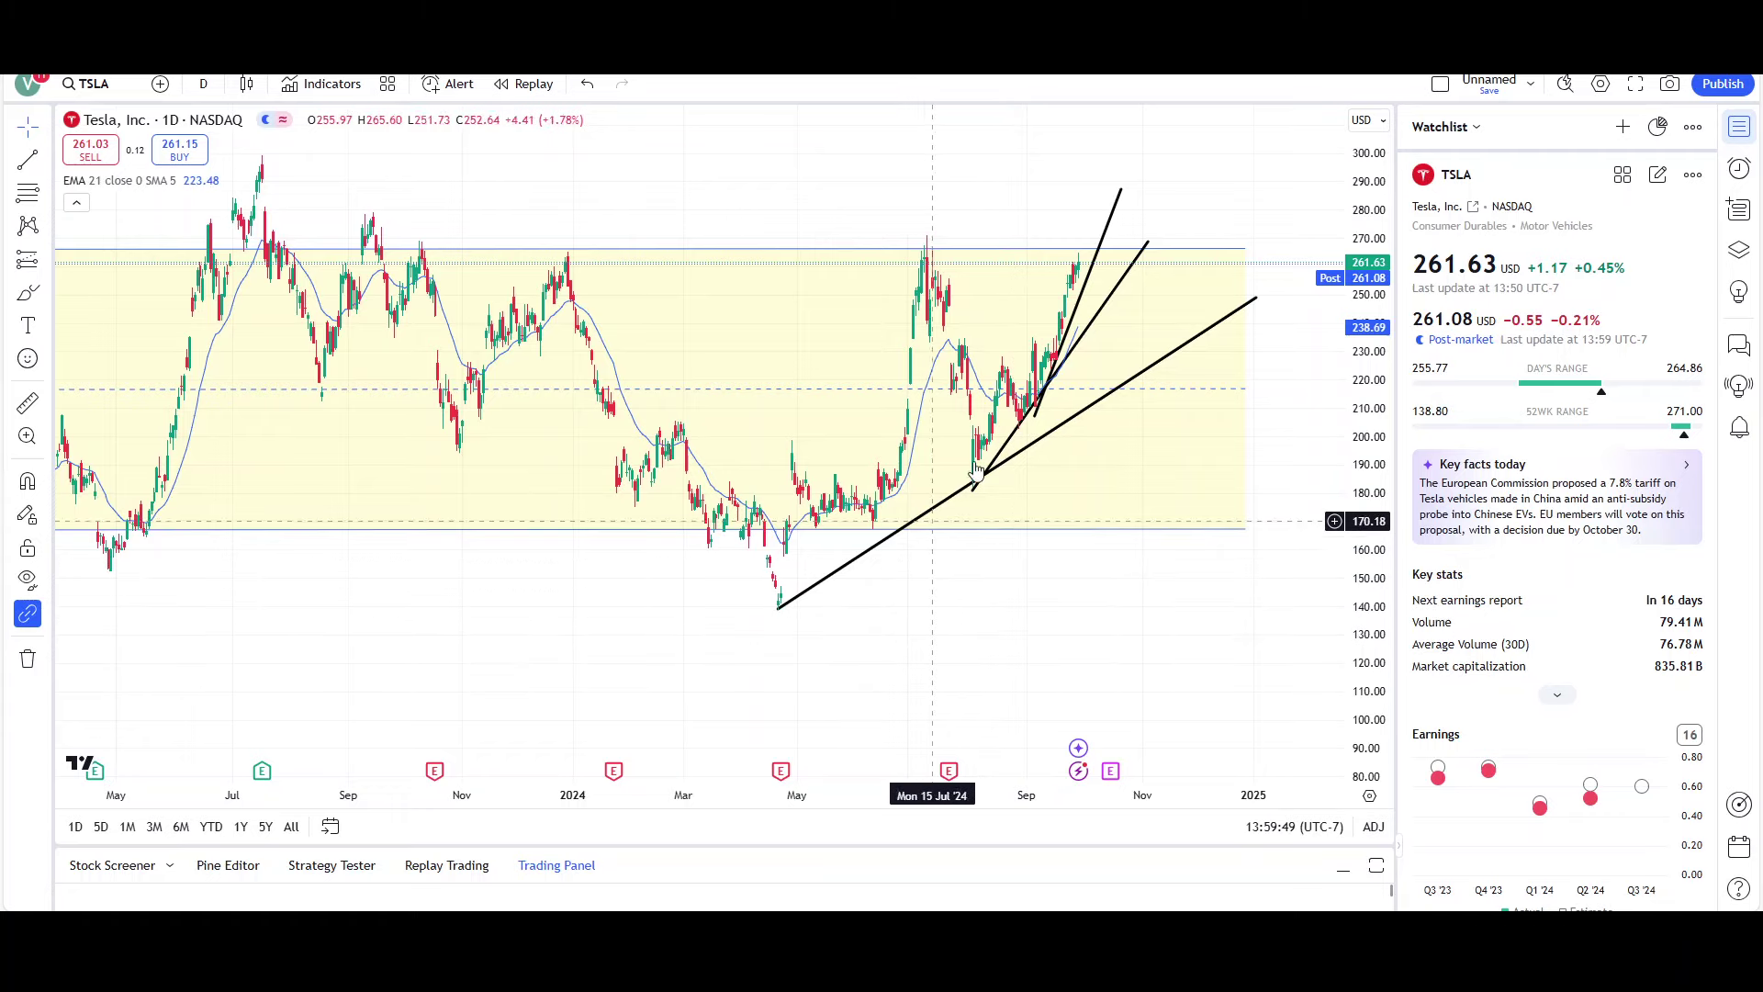
pyautogui.scroll(-3, 961, 618)
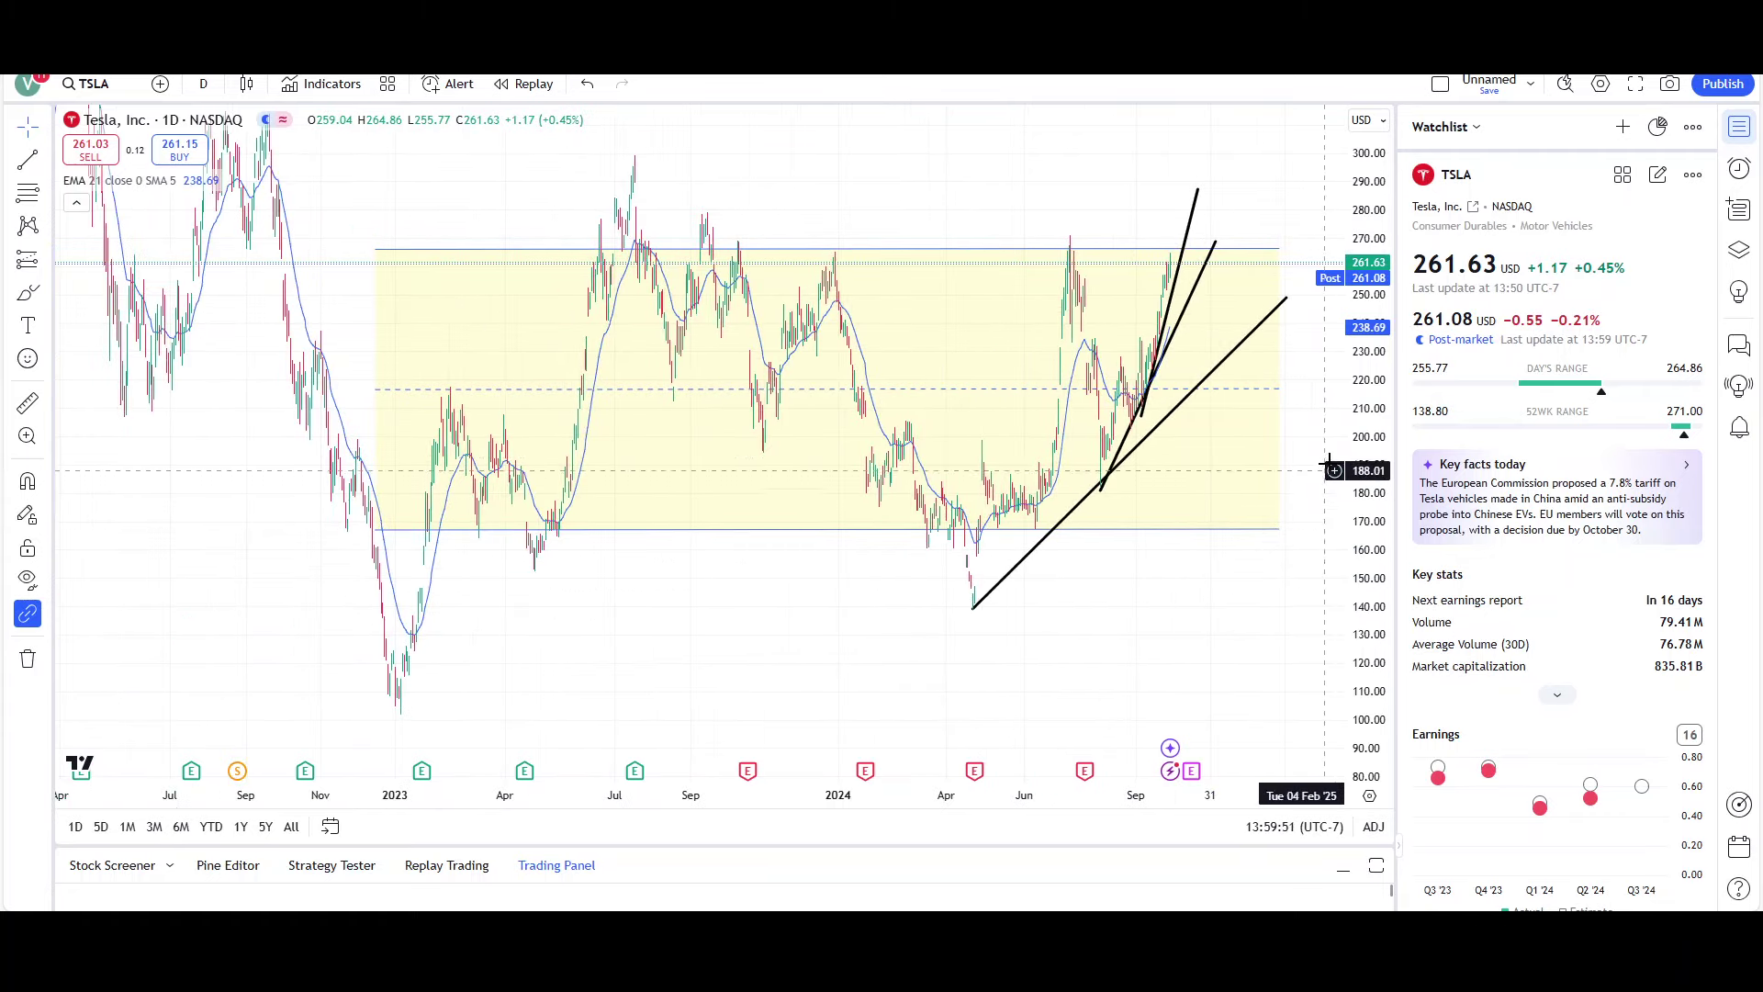
pyautogui.moveTo(1265, 587); pyautogui.dragTo(1055, 300)
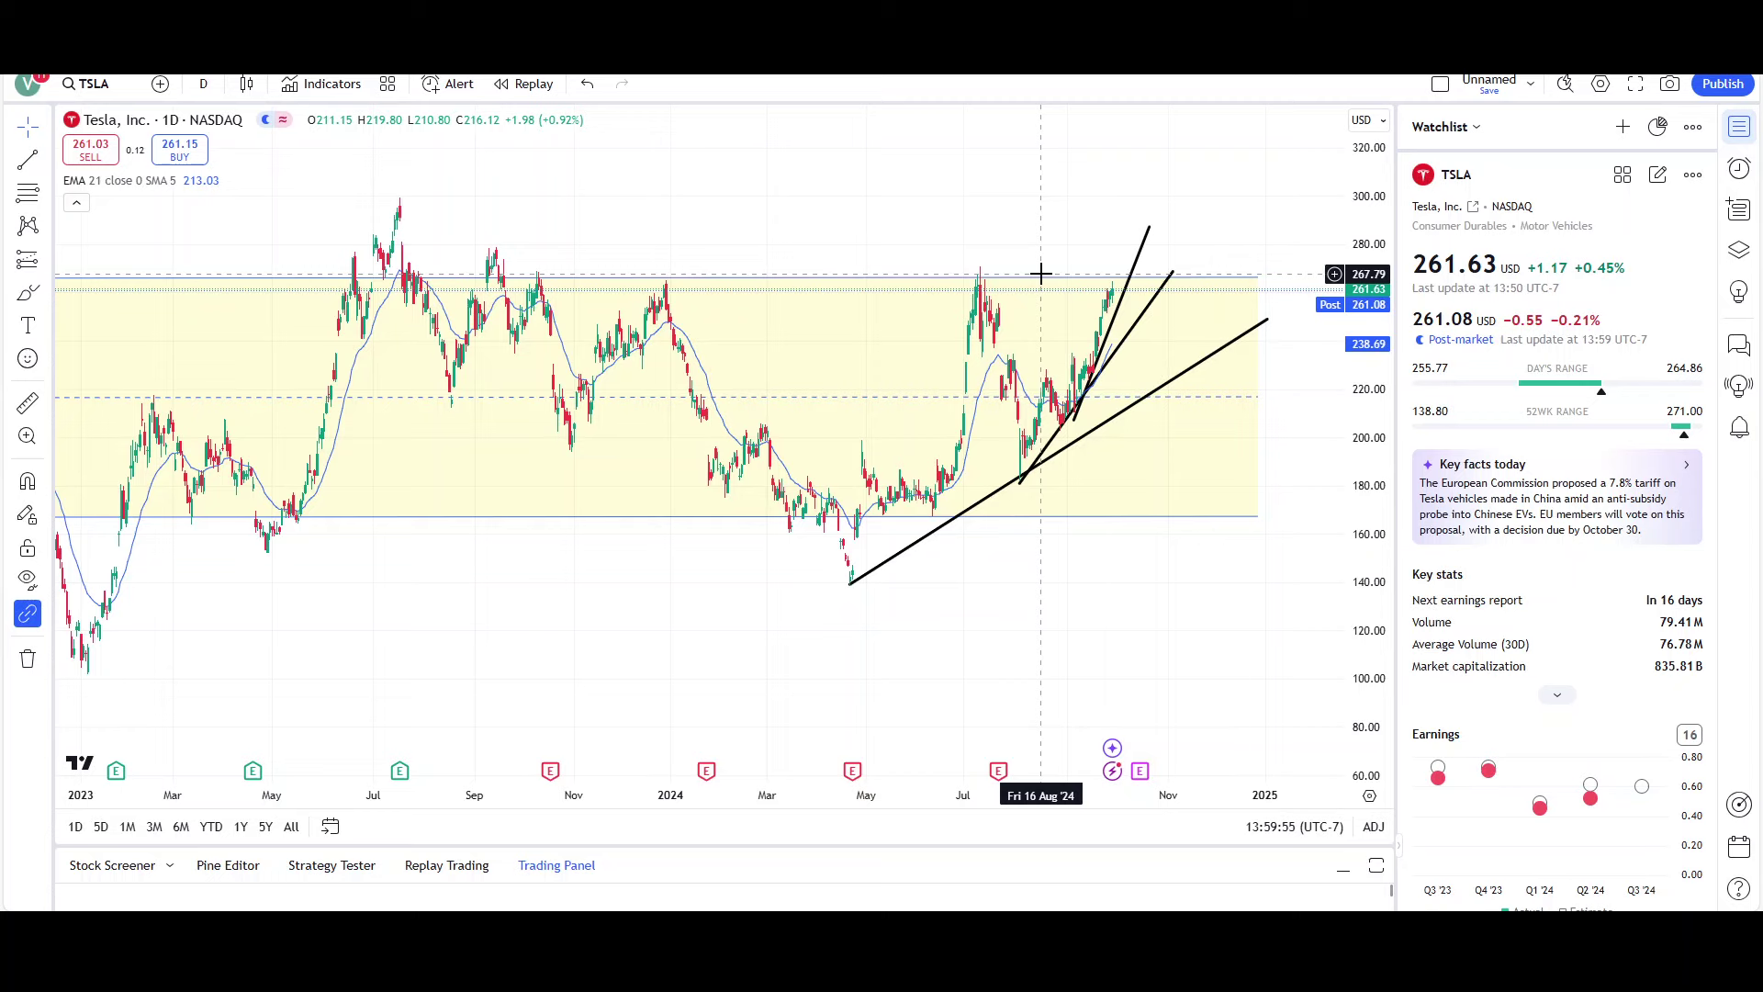
pyautogui.scroll(-1, 971, 244)
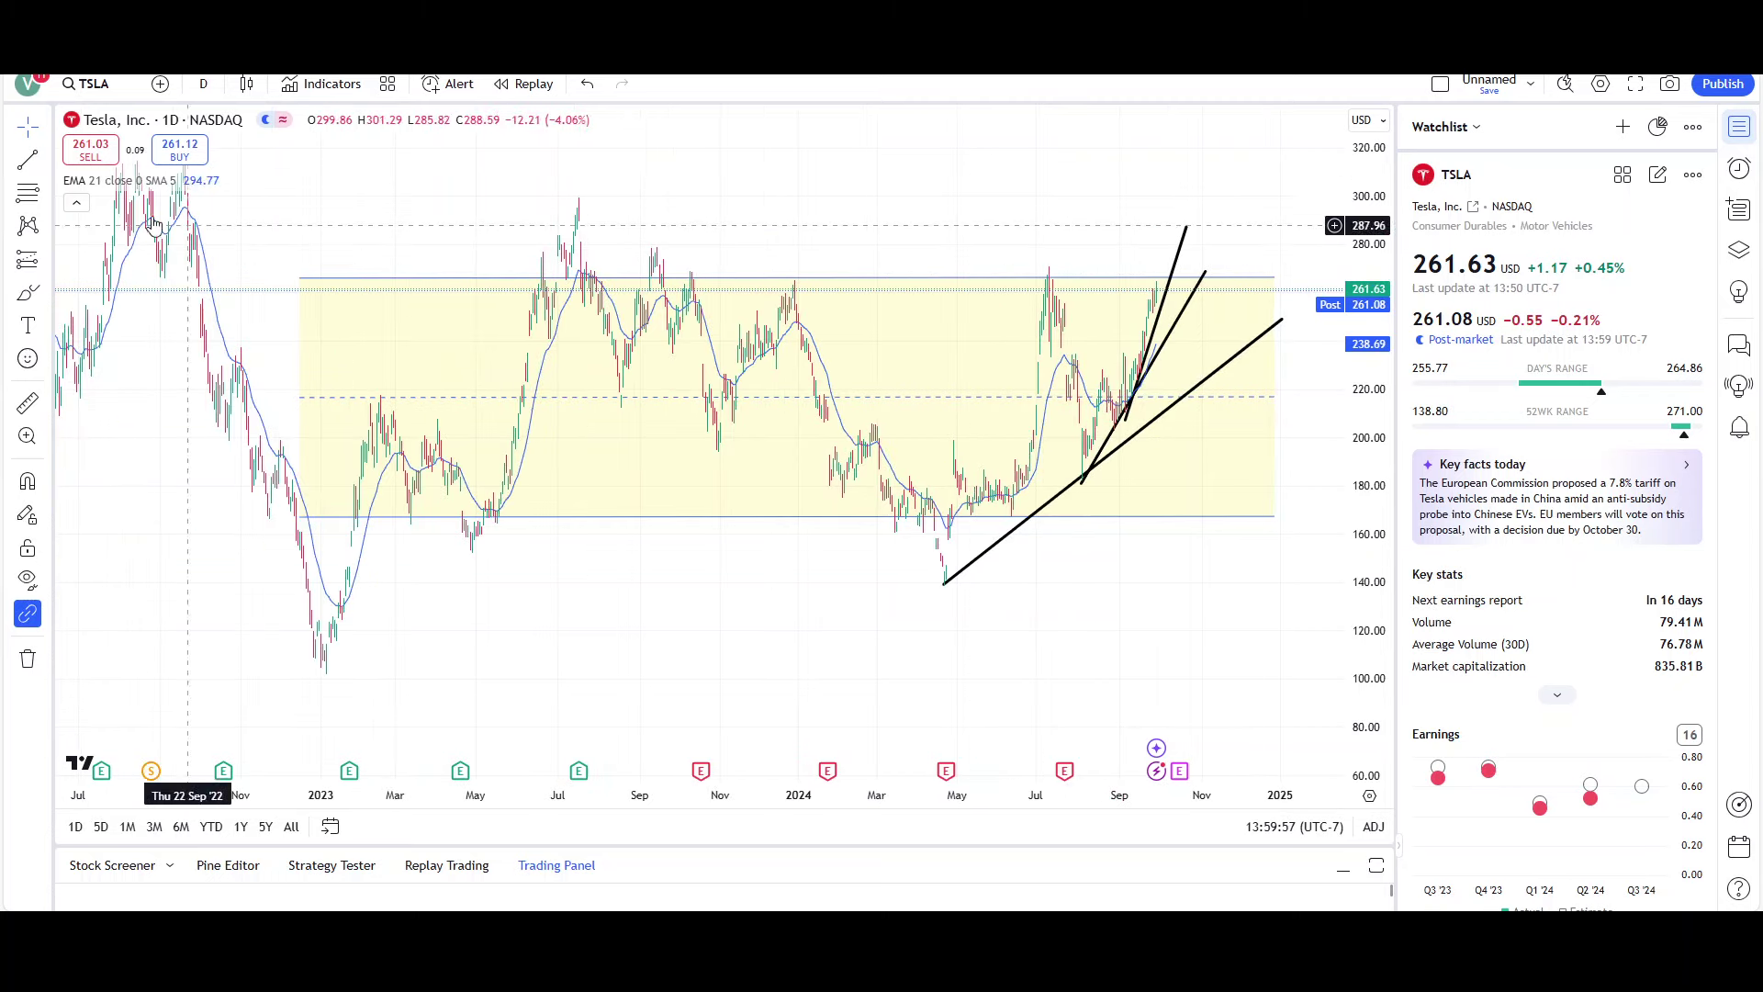
# Draw an arrow from the January 2023 low to the July 2023 high.
pyautogui.click(47, 295)
pyautogui.click(101, 373)
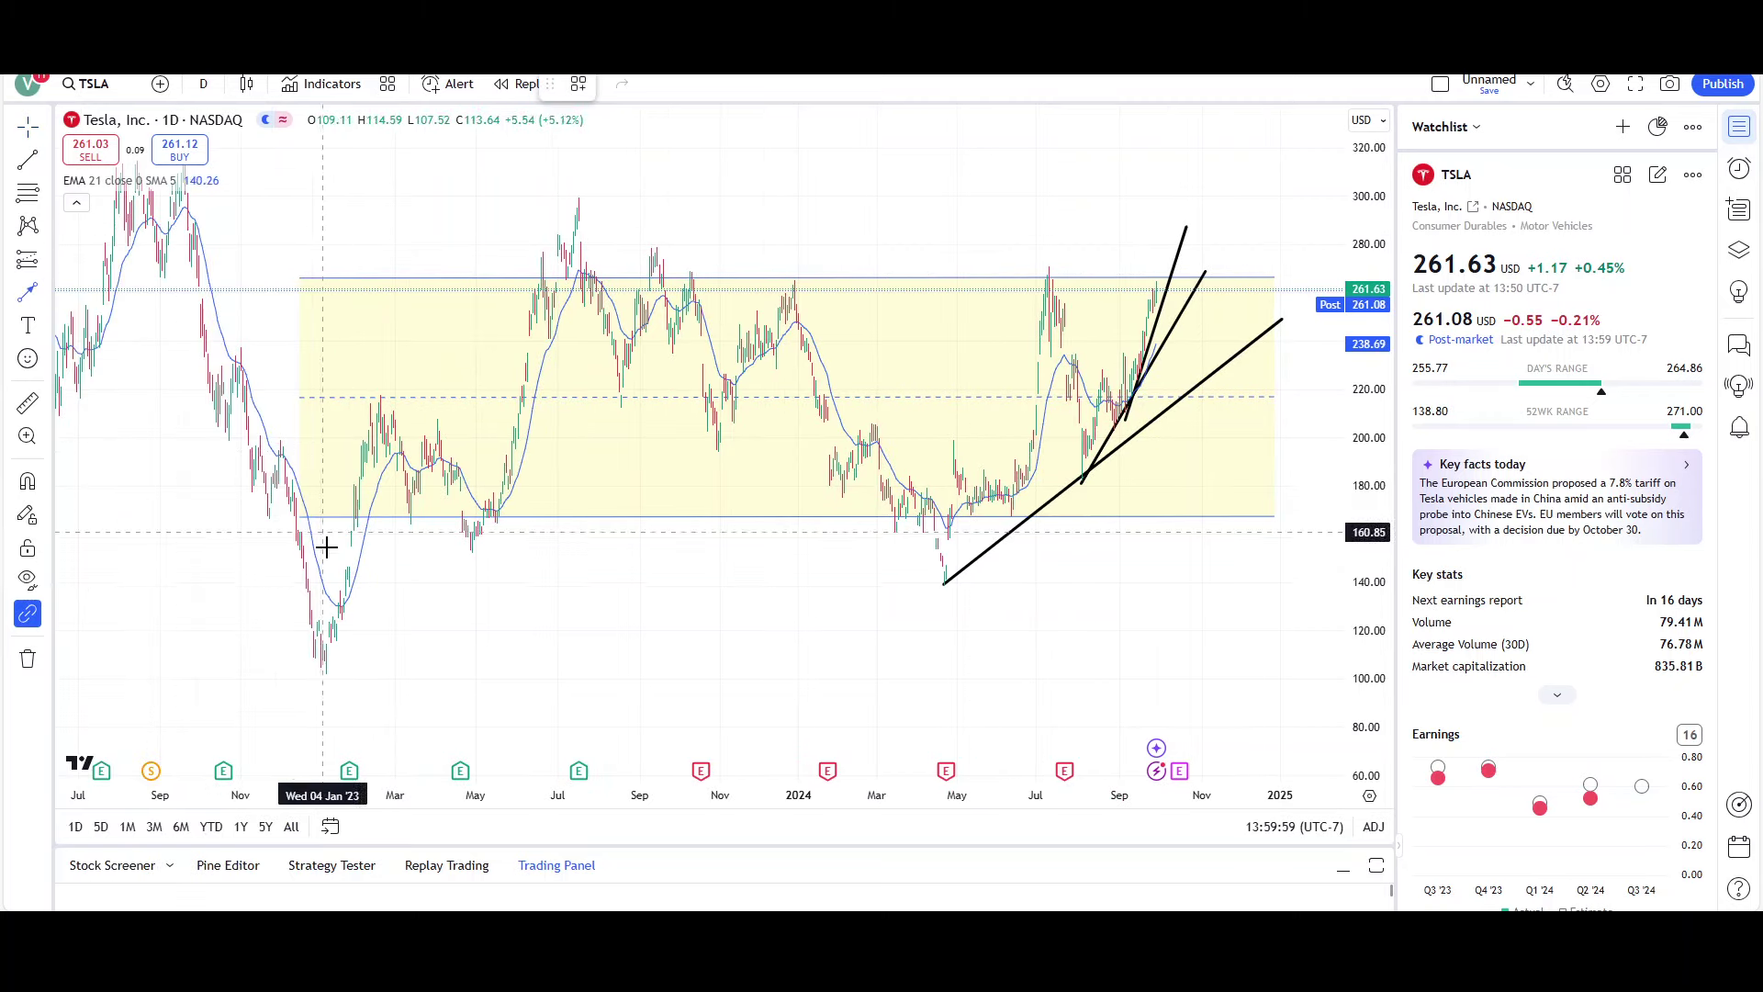
pyautogui.click(330, 663)
pyautogui.click(582, 198)
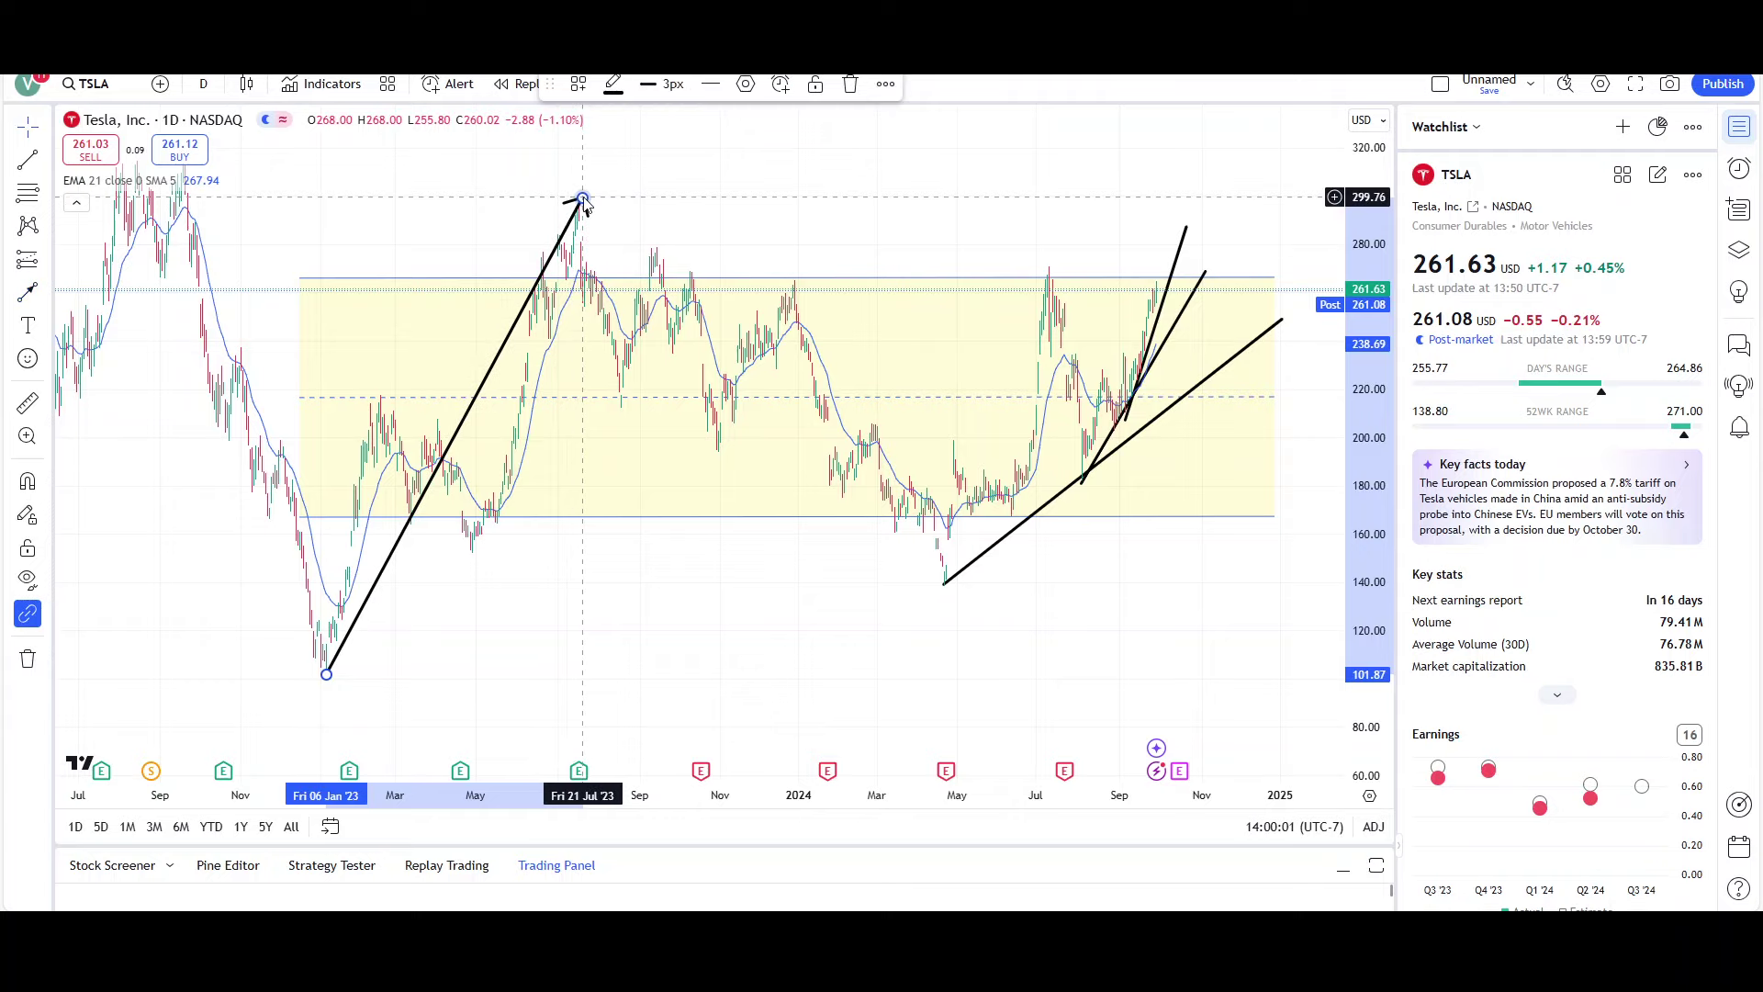
# Clone the arrow and move the copy onto the 2024 rally.
pyautogui.rightClick(584, 200)
pyautogui.click(642, 387)
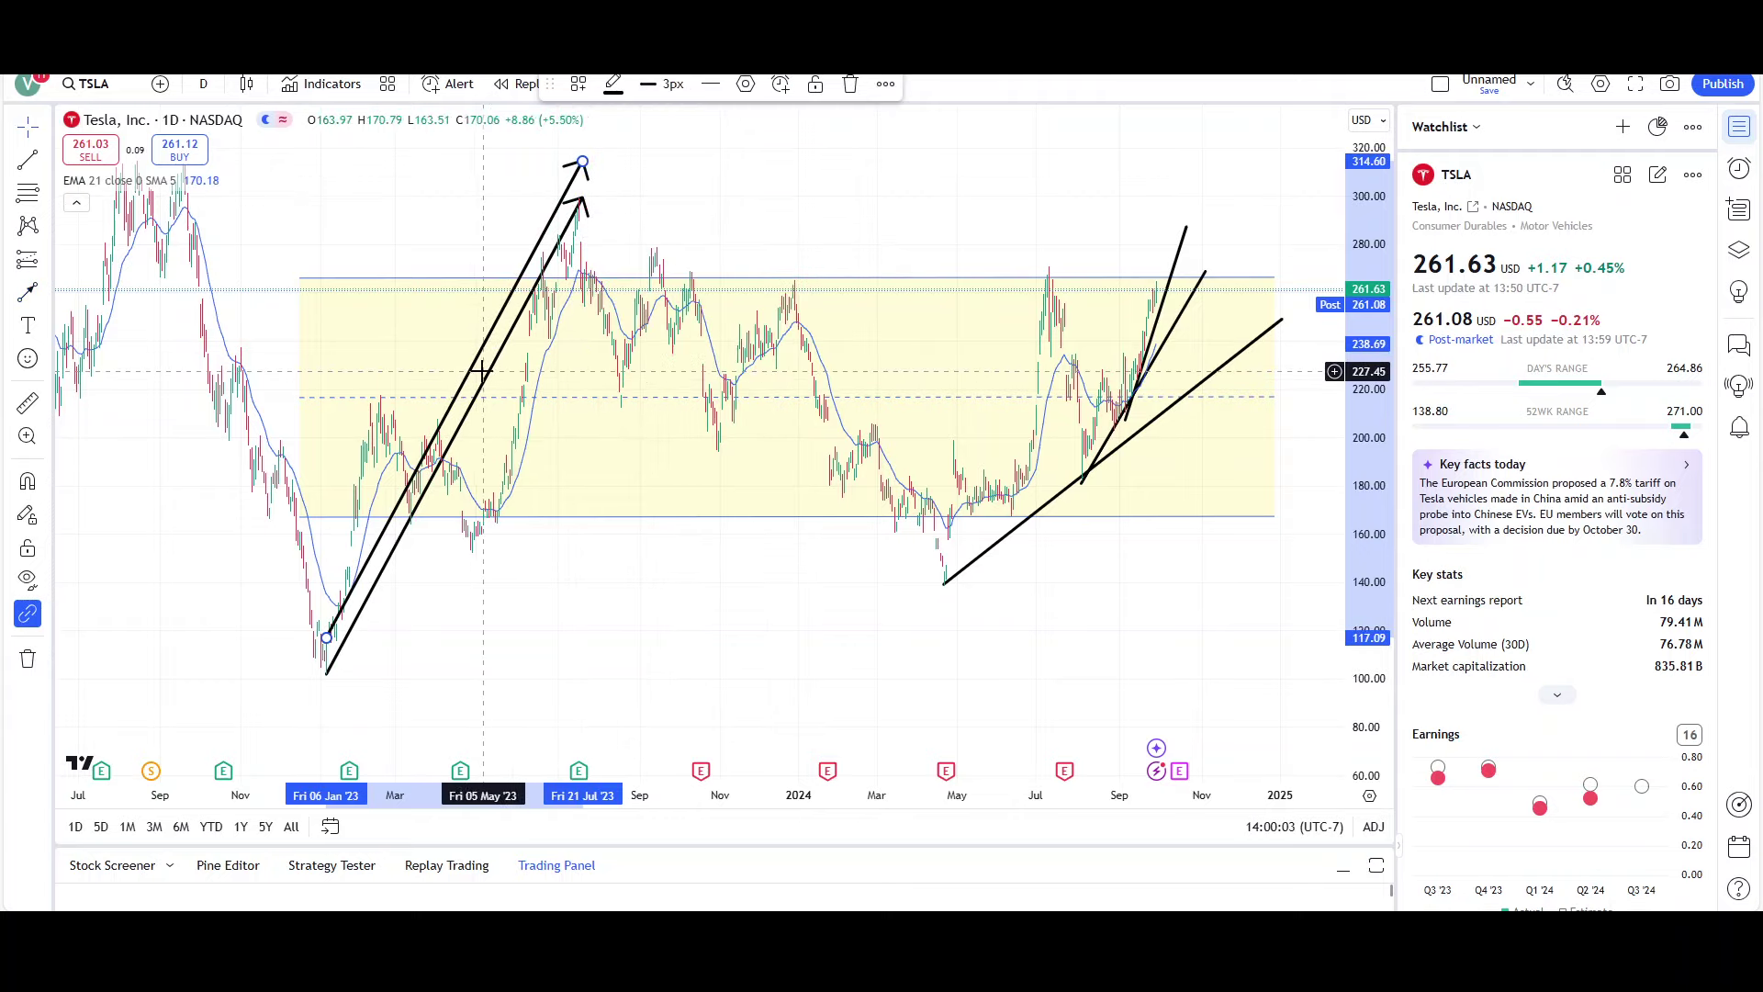
pyautogui.moveTo(474, 378); pyautogui.dragTo(1094, 323)
pyautogui.scroll(3, 880, 276)
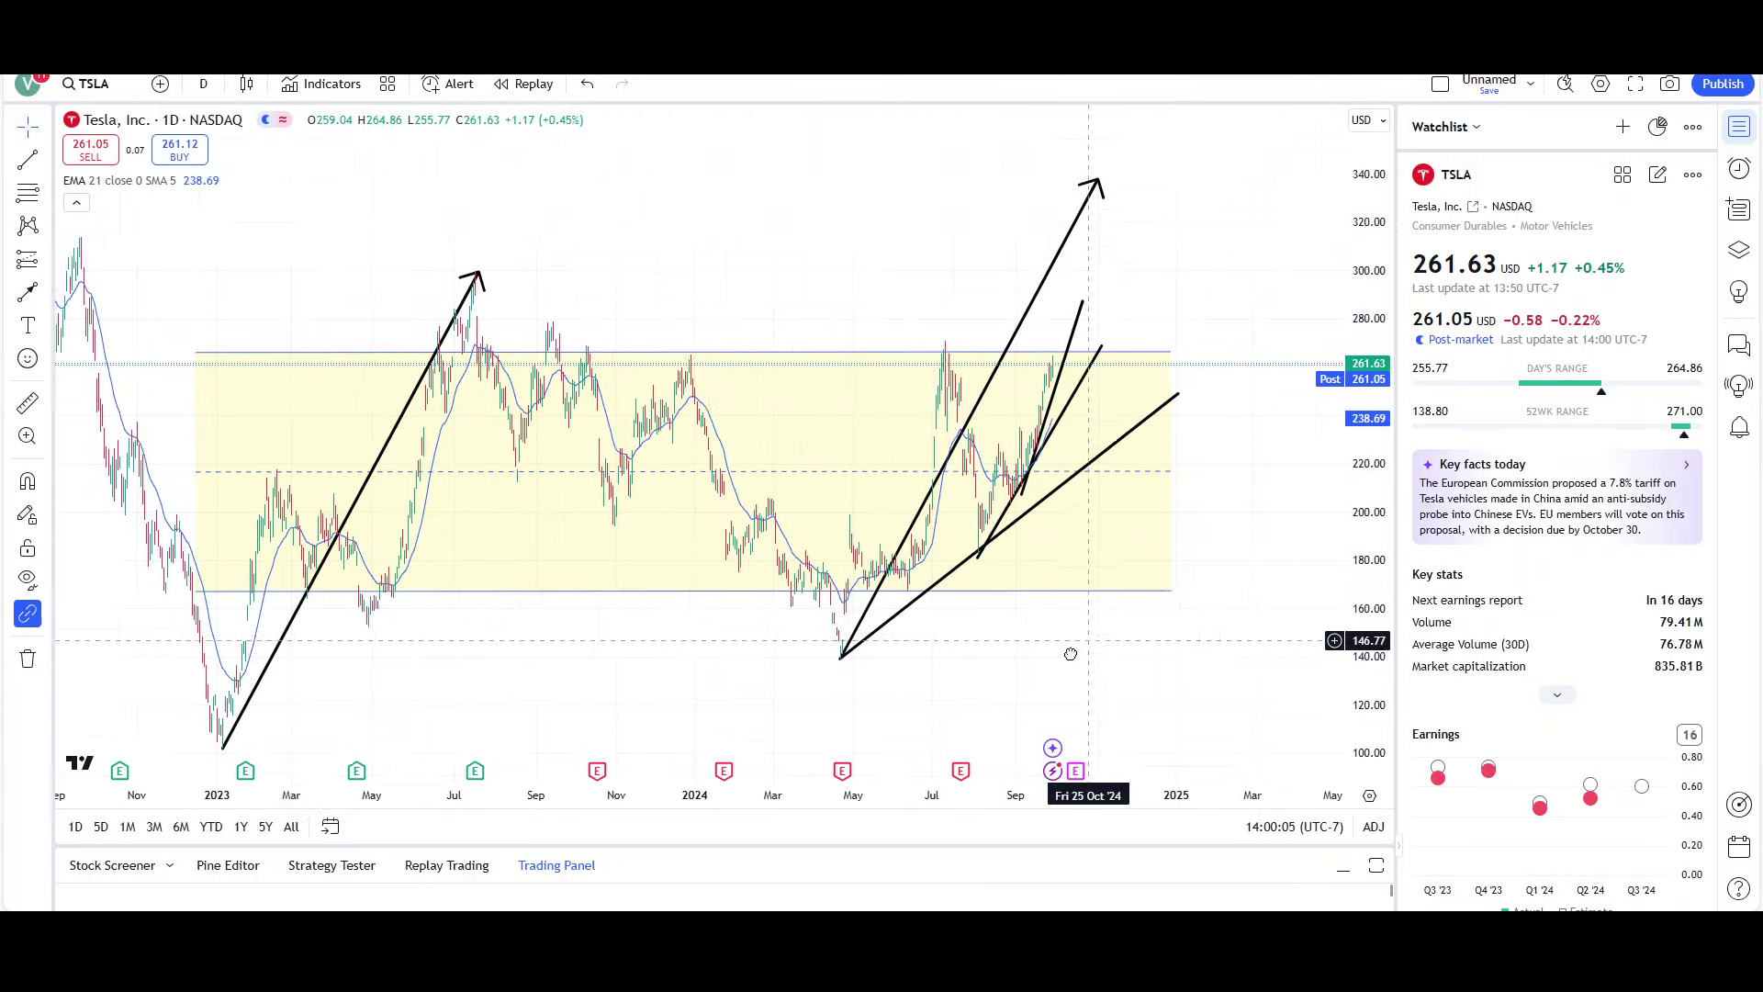
pyautogui.scroll(2, 880, 276)
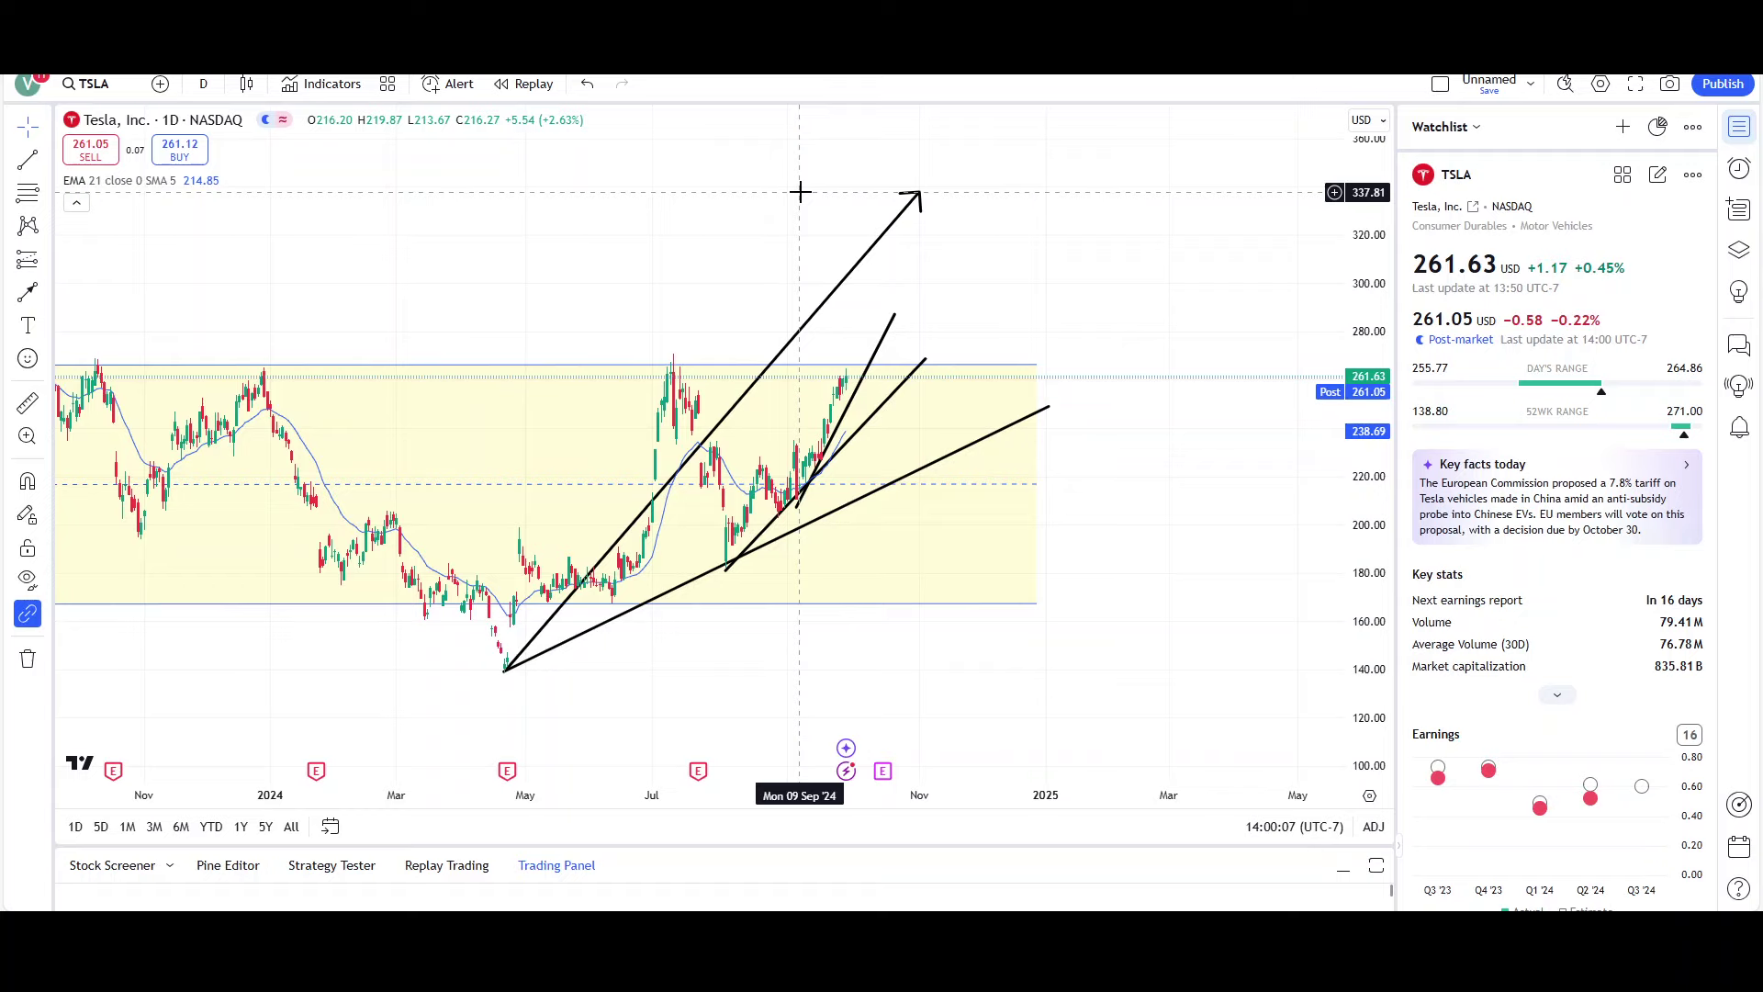
# Draw a flat target line from the arrow tip out to about 340.
pyautogui.hotkey('alt', 't')
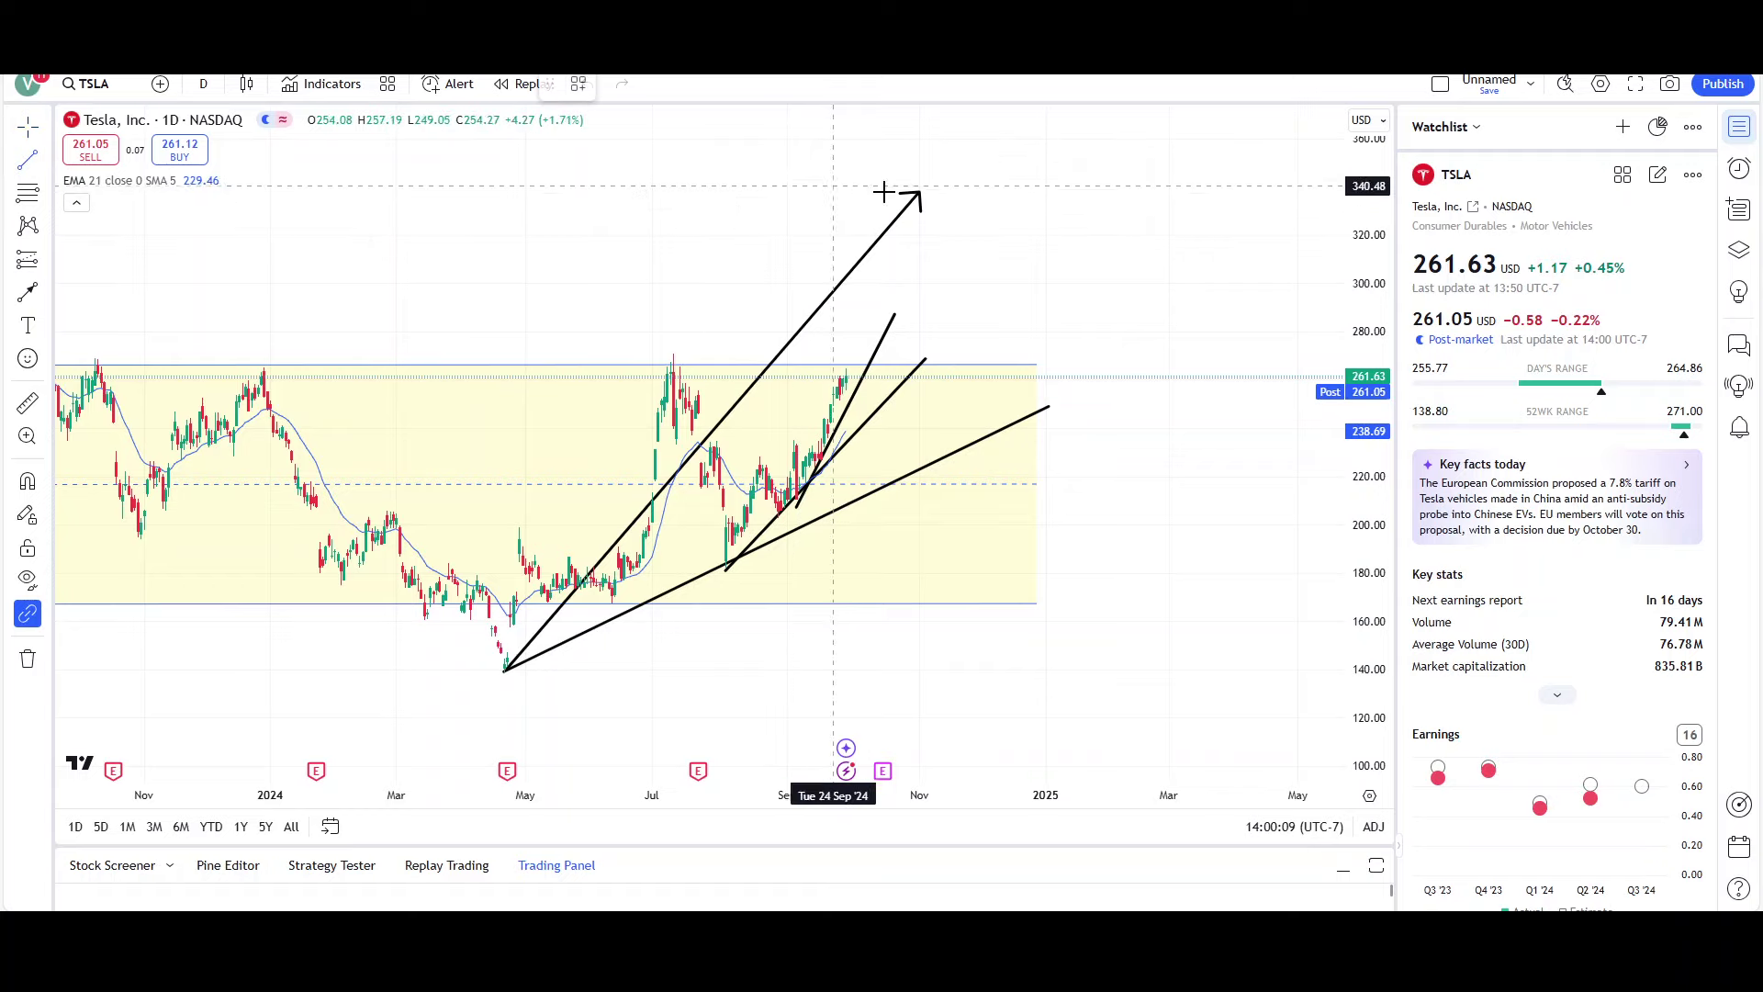
pyautogui.click(905, 192)
pyautogui.click(1127, 192)
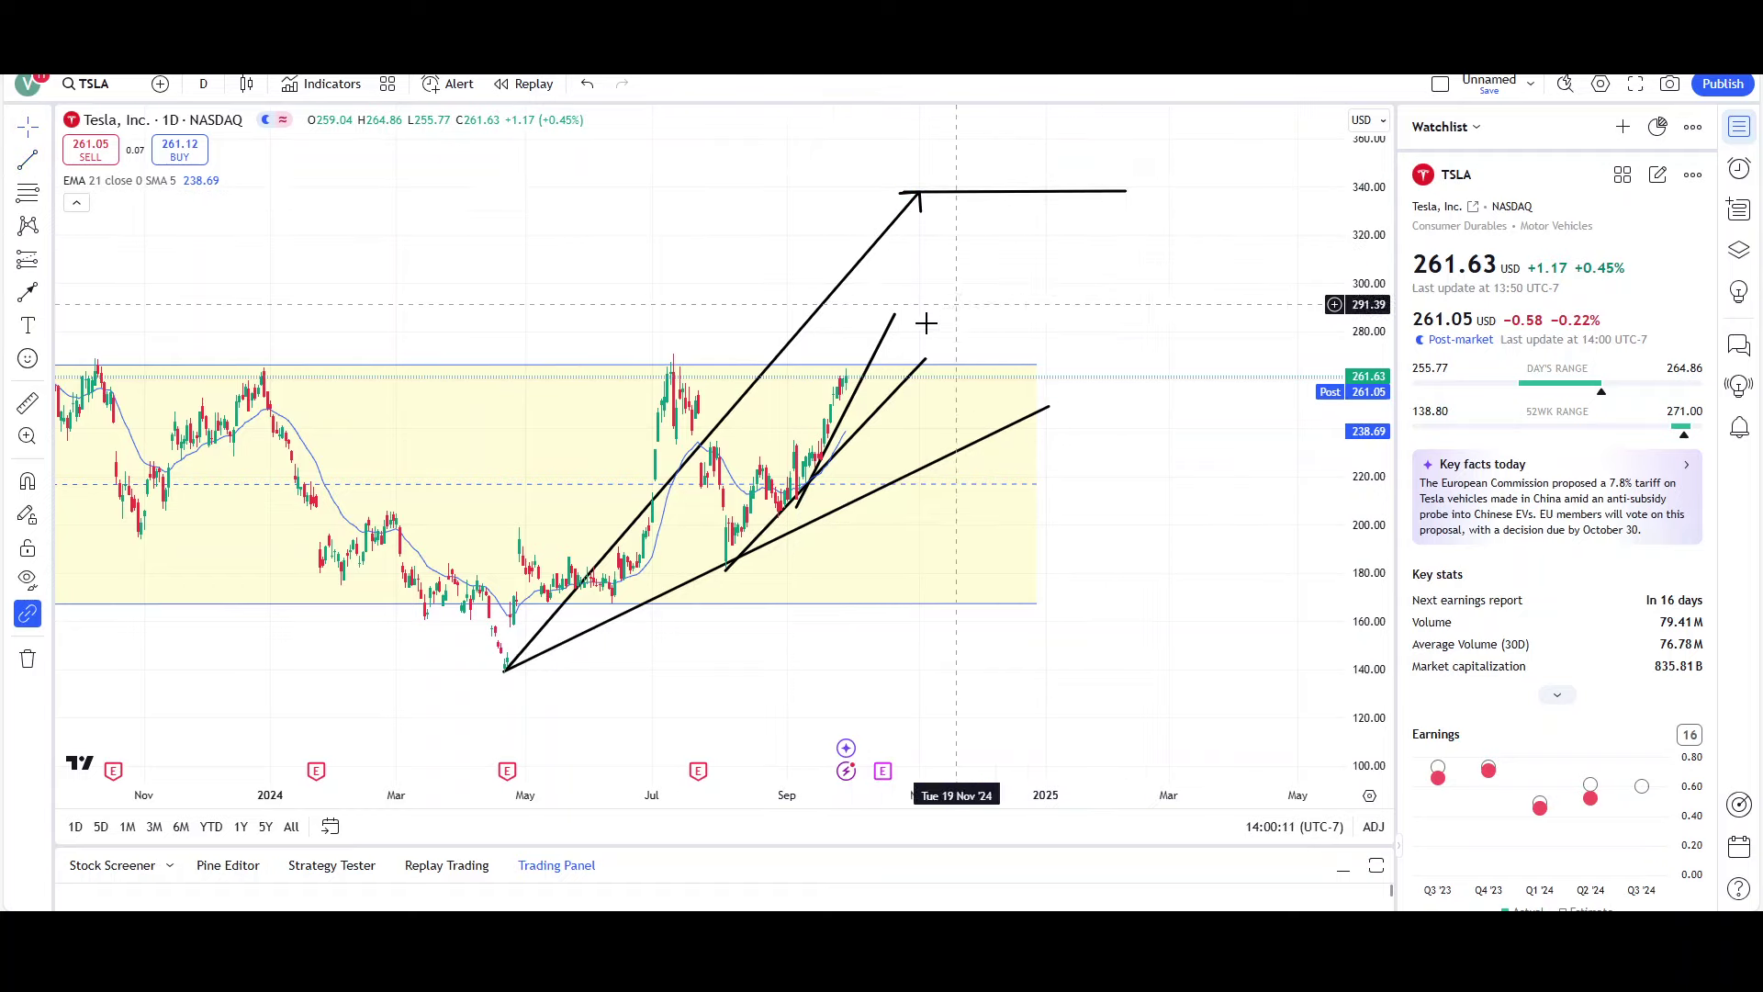
pyautogui.scroll(-3, 689, 283)
pyautogui.scroll(3, 771, 255)
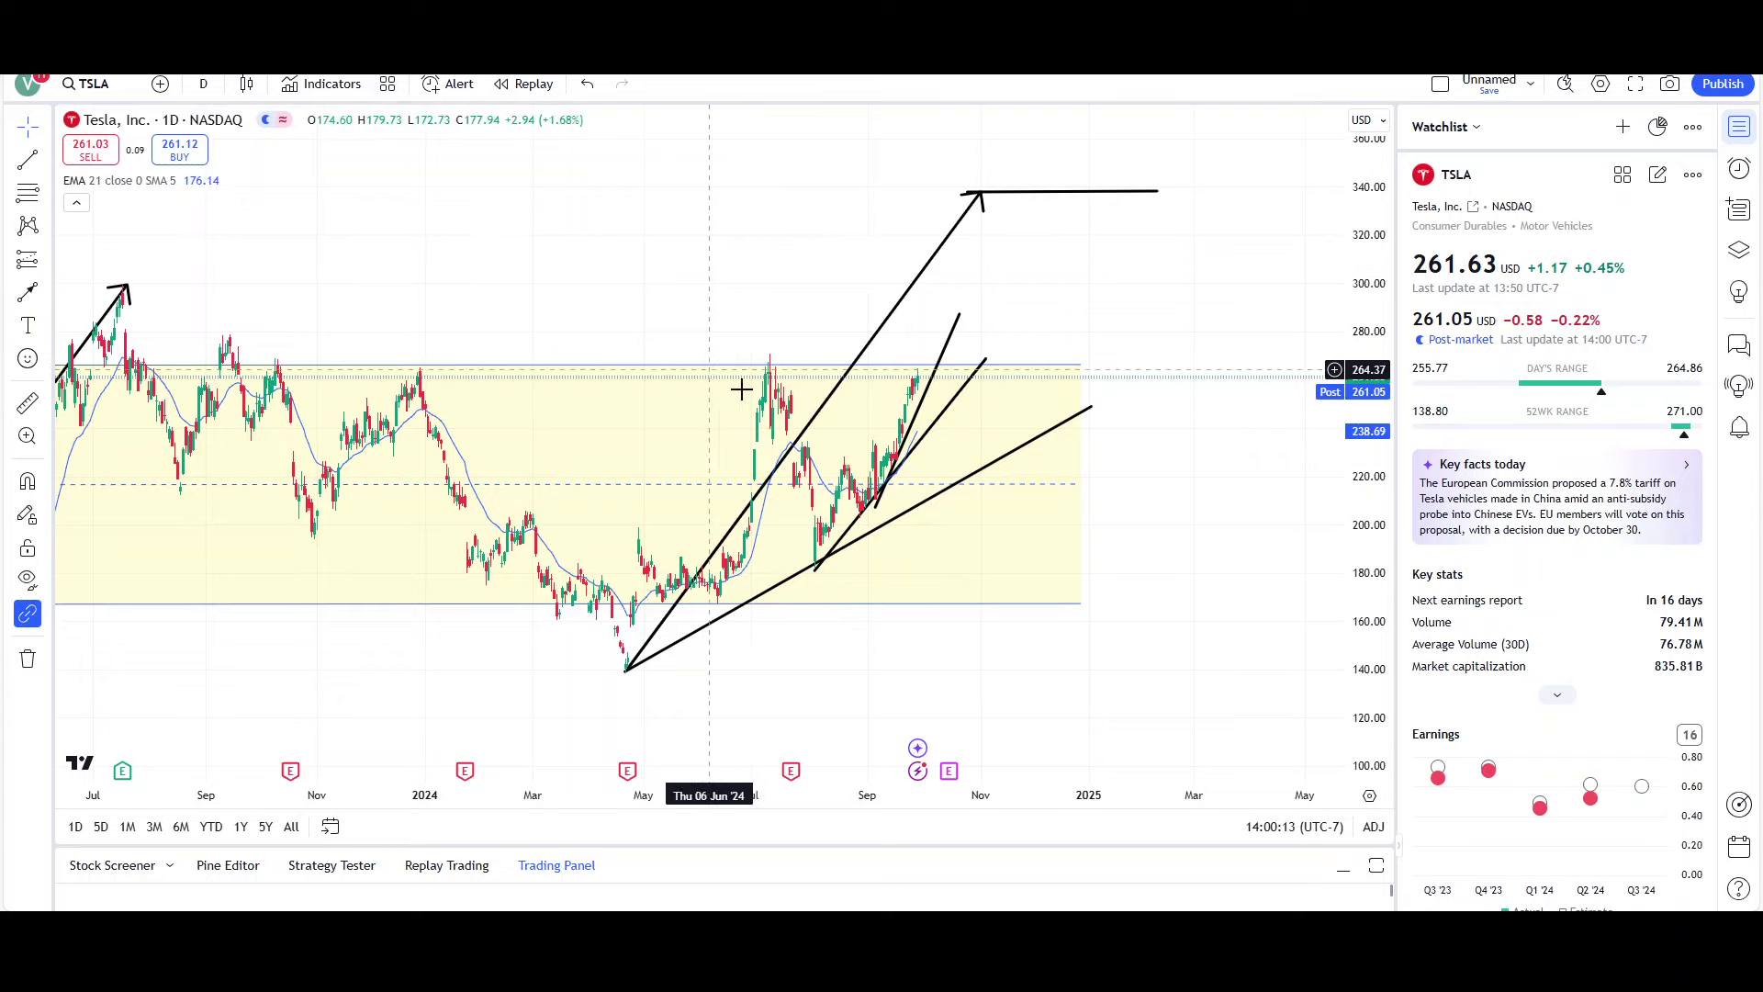
pyautogui.scroll(-1, 873, 253)
pyautogui.click(740, 167)
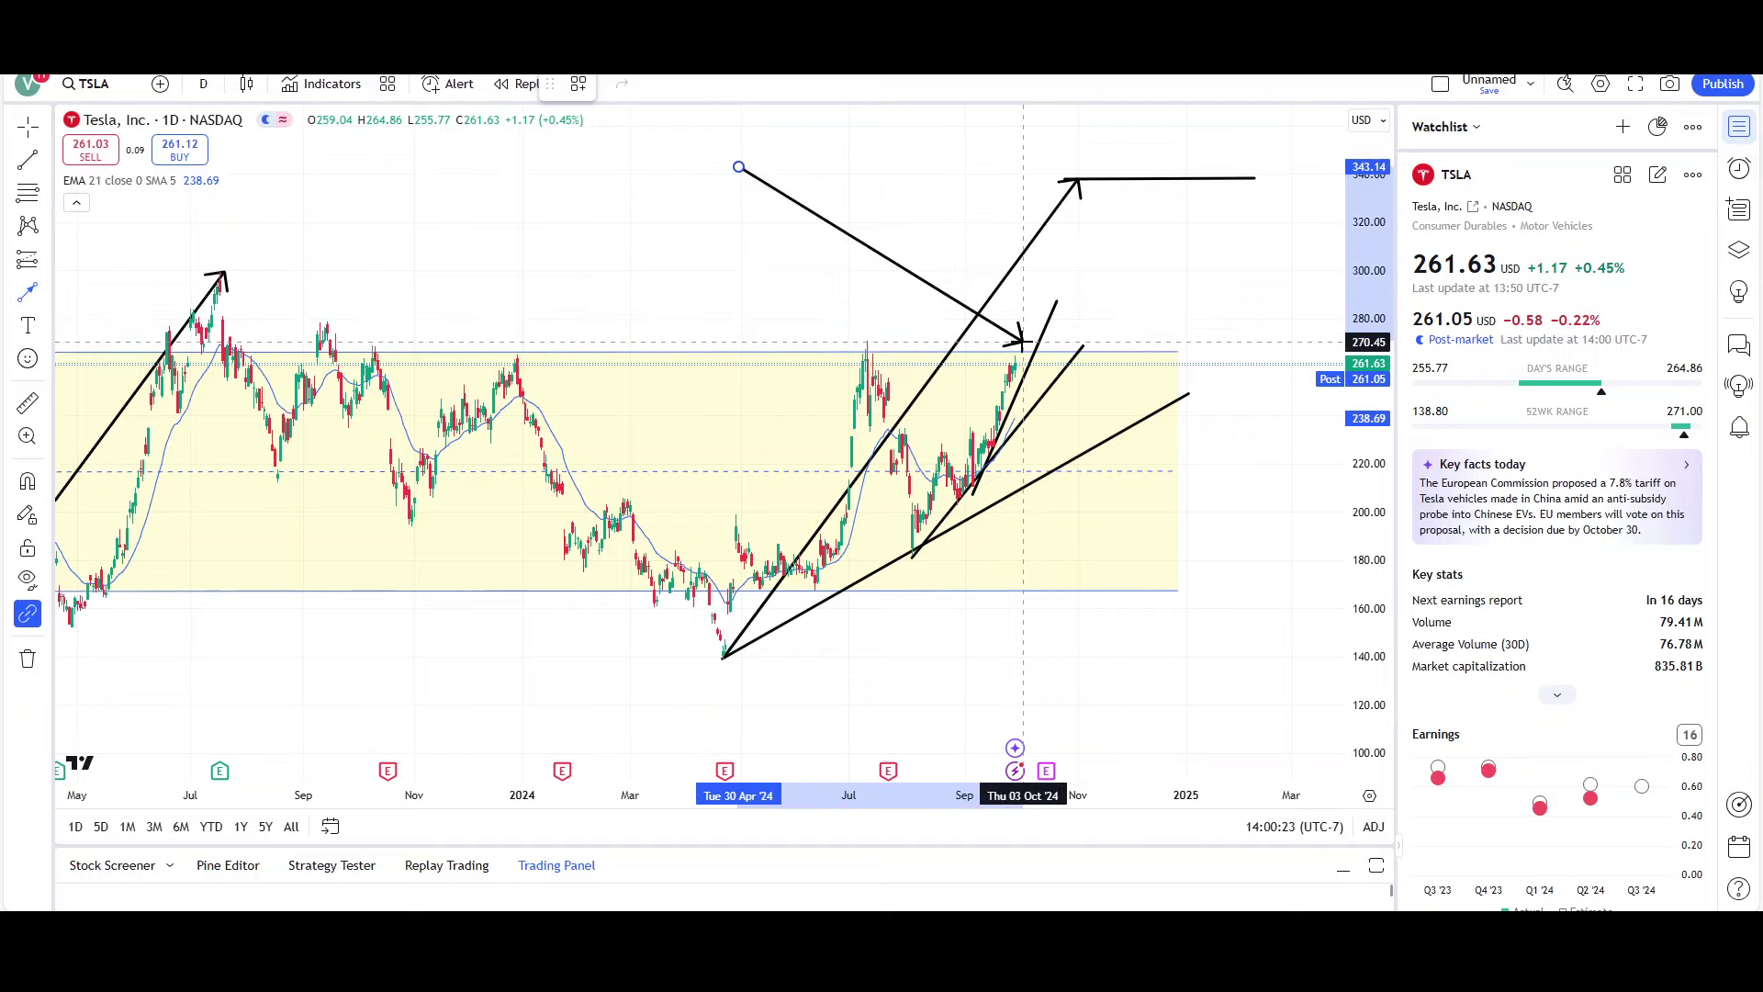
pyautogui.press('Escape')
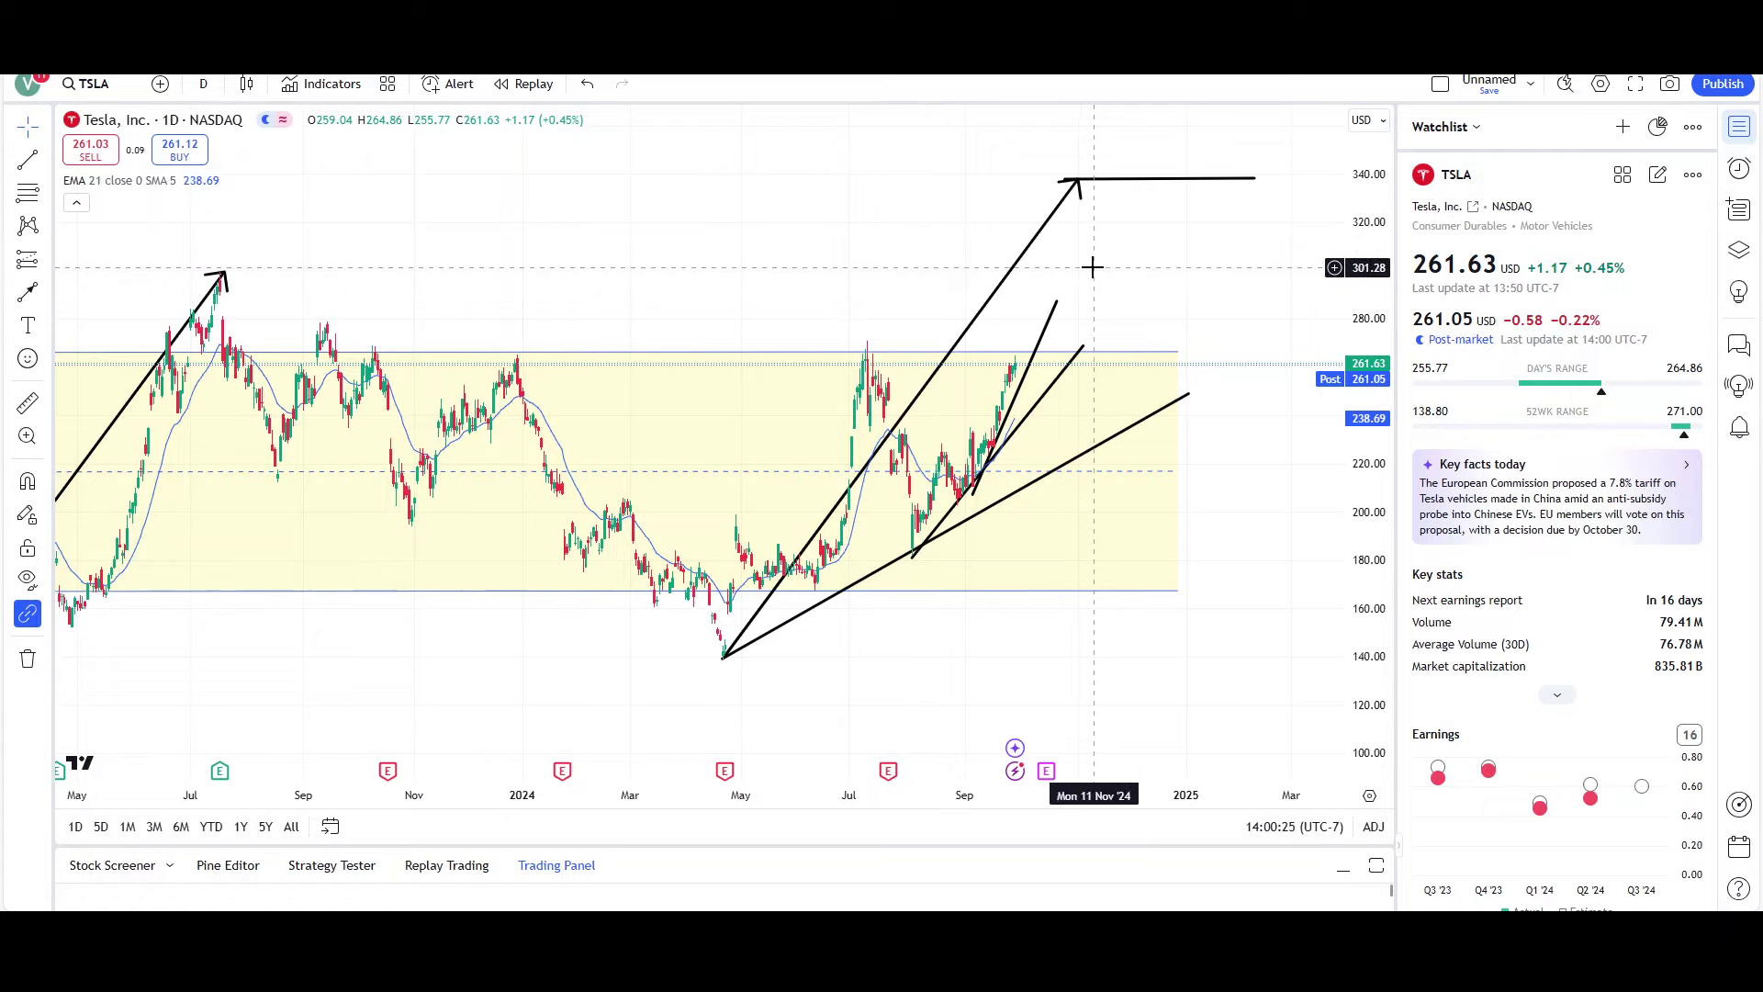
pyautogui.click(1065, 358)
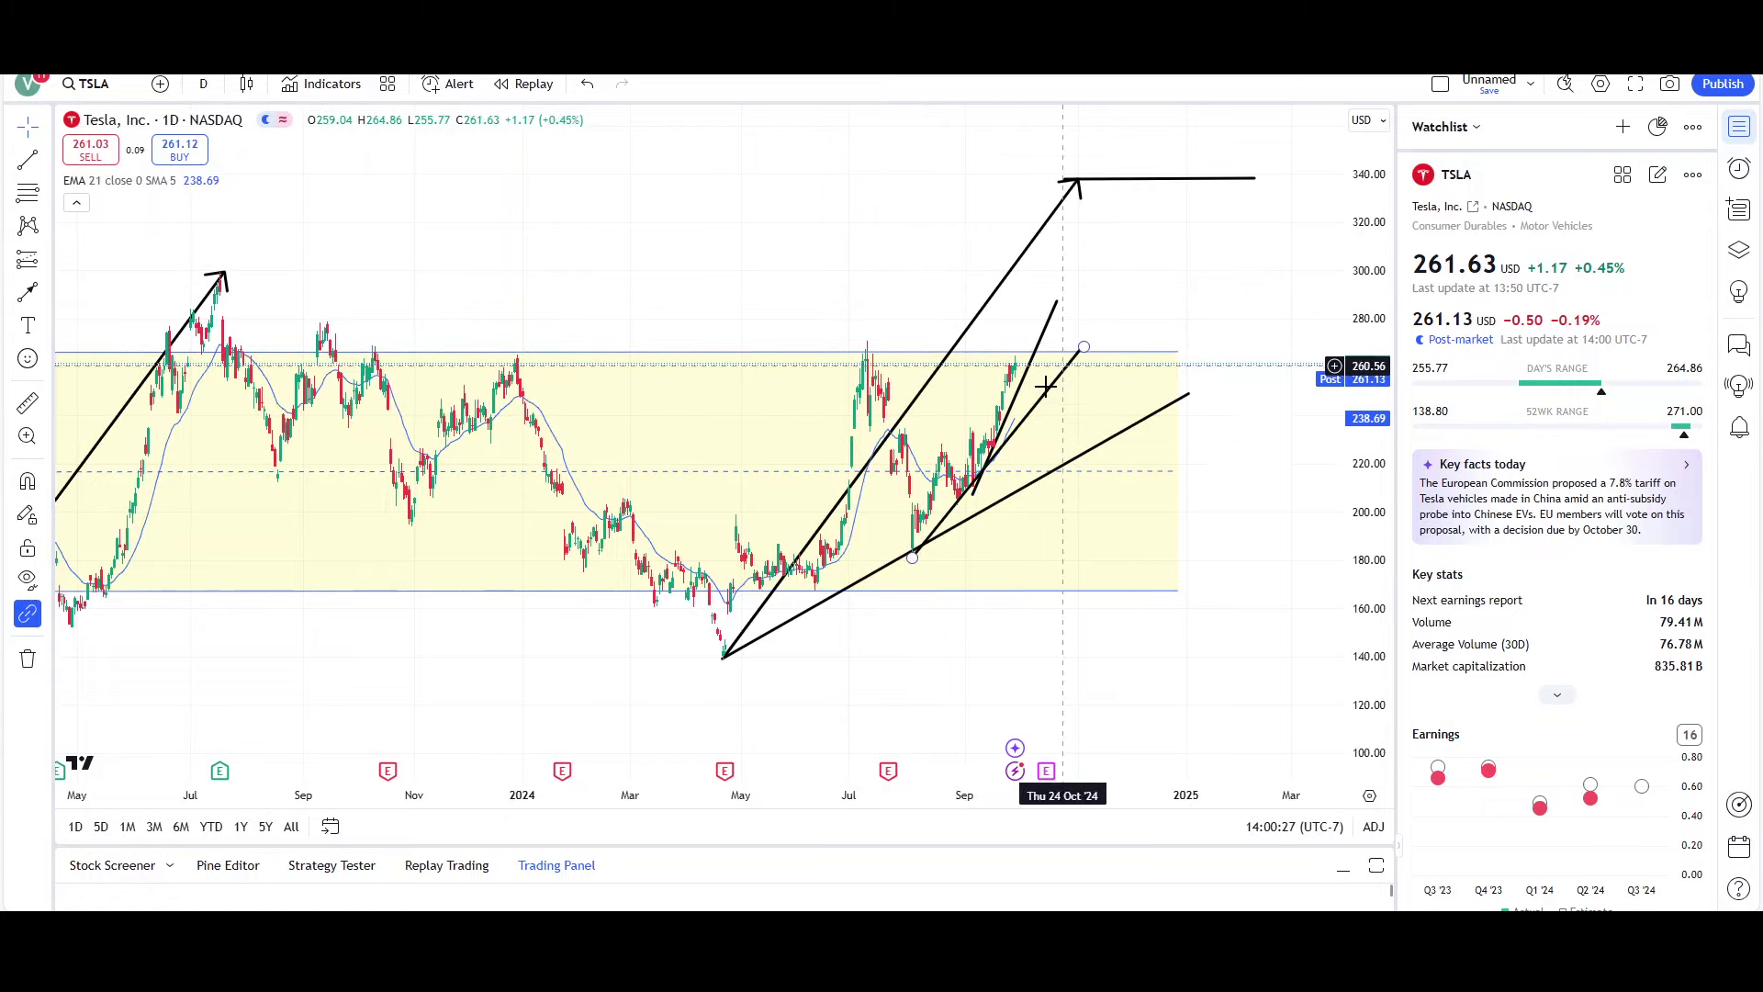
pyautogui.click(900, 560)
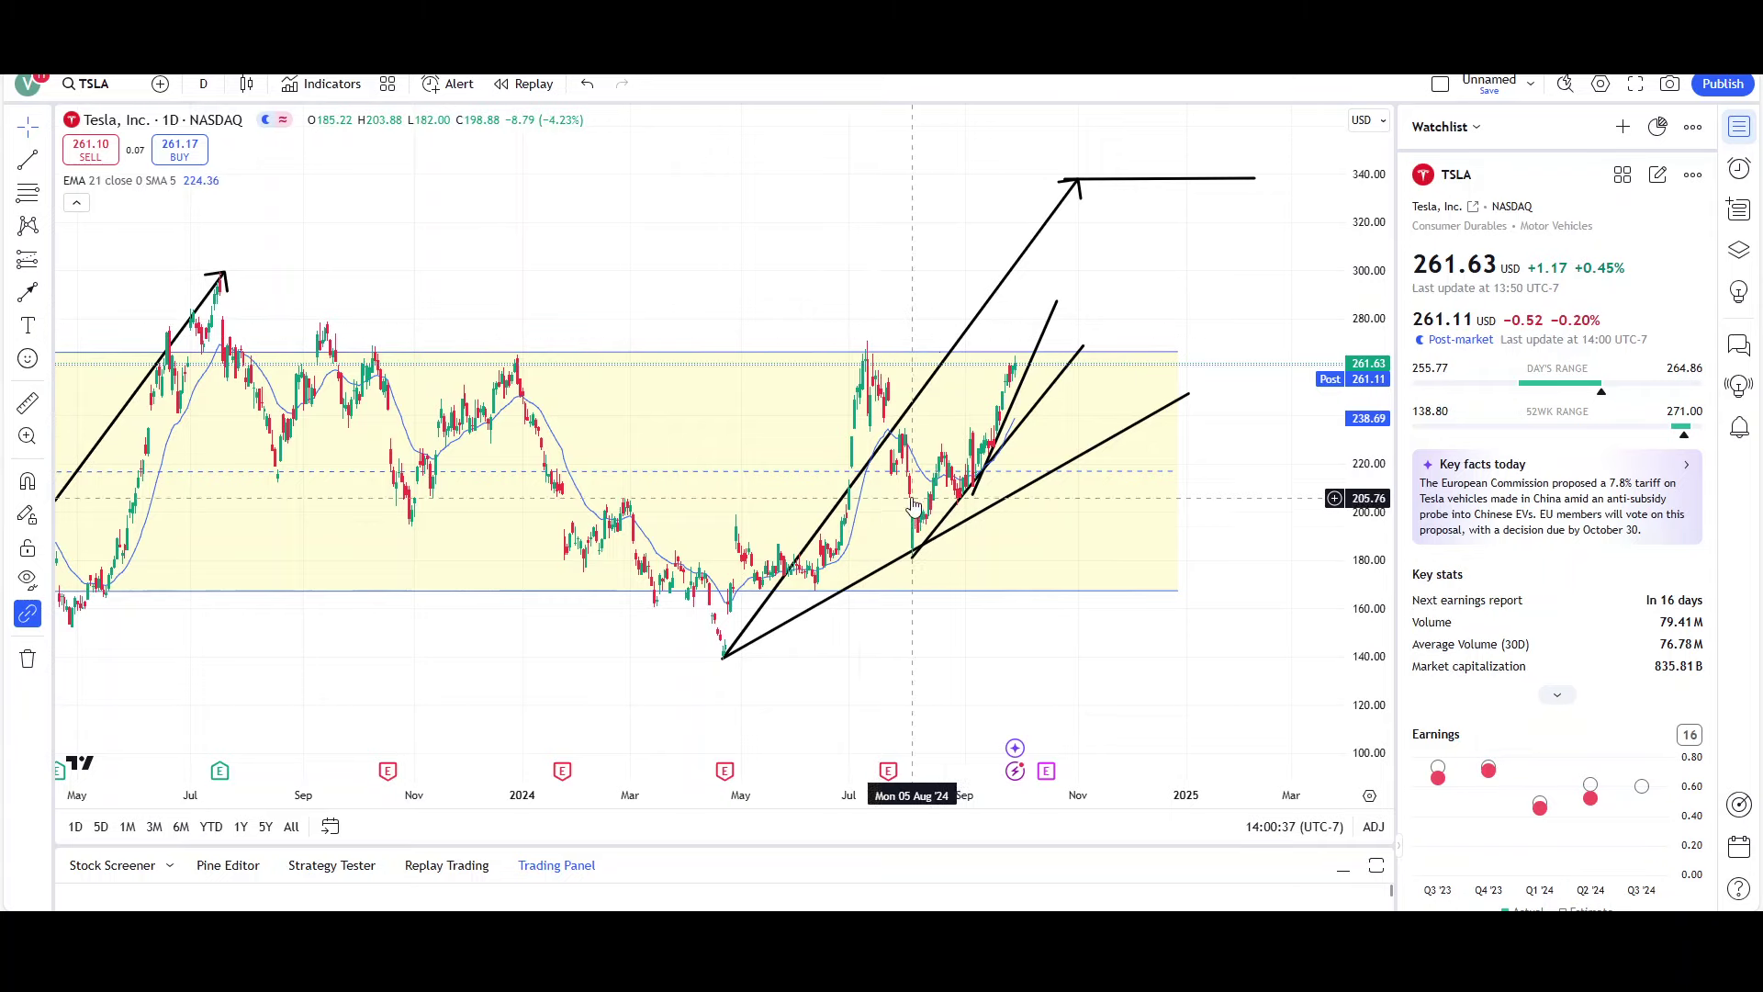
# Browse earlier dates on the daily TSLA chart, then bring up the interval list.
pyautogui.moveTo(787, 367); pyautogui.dragTo(846, 236)
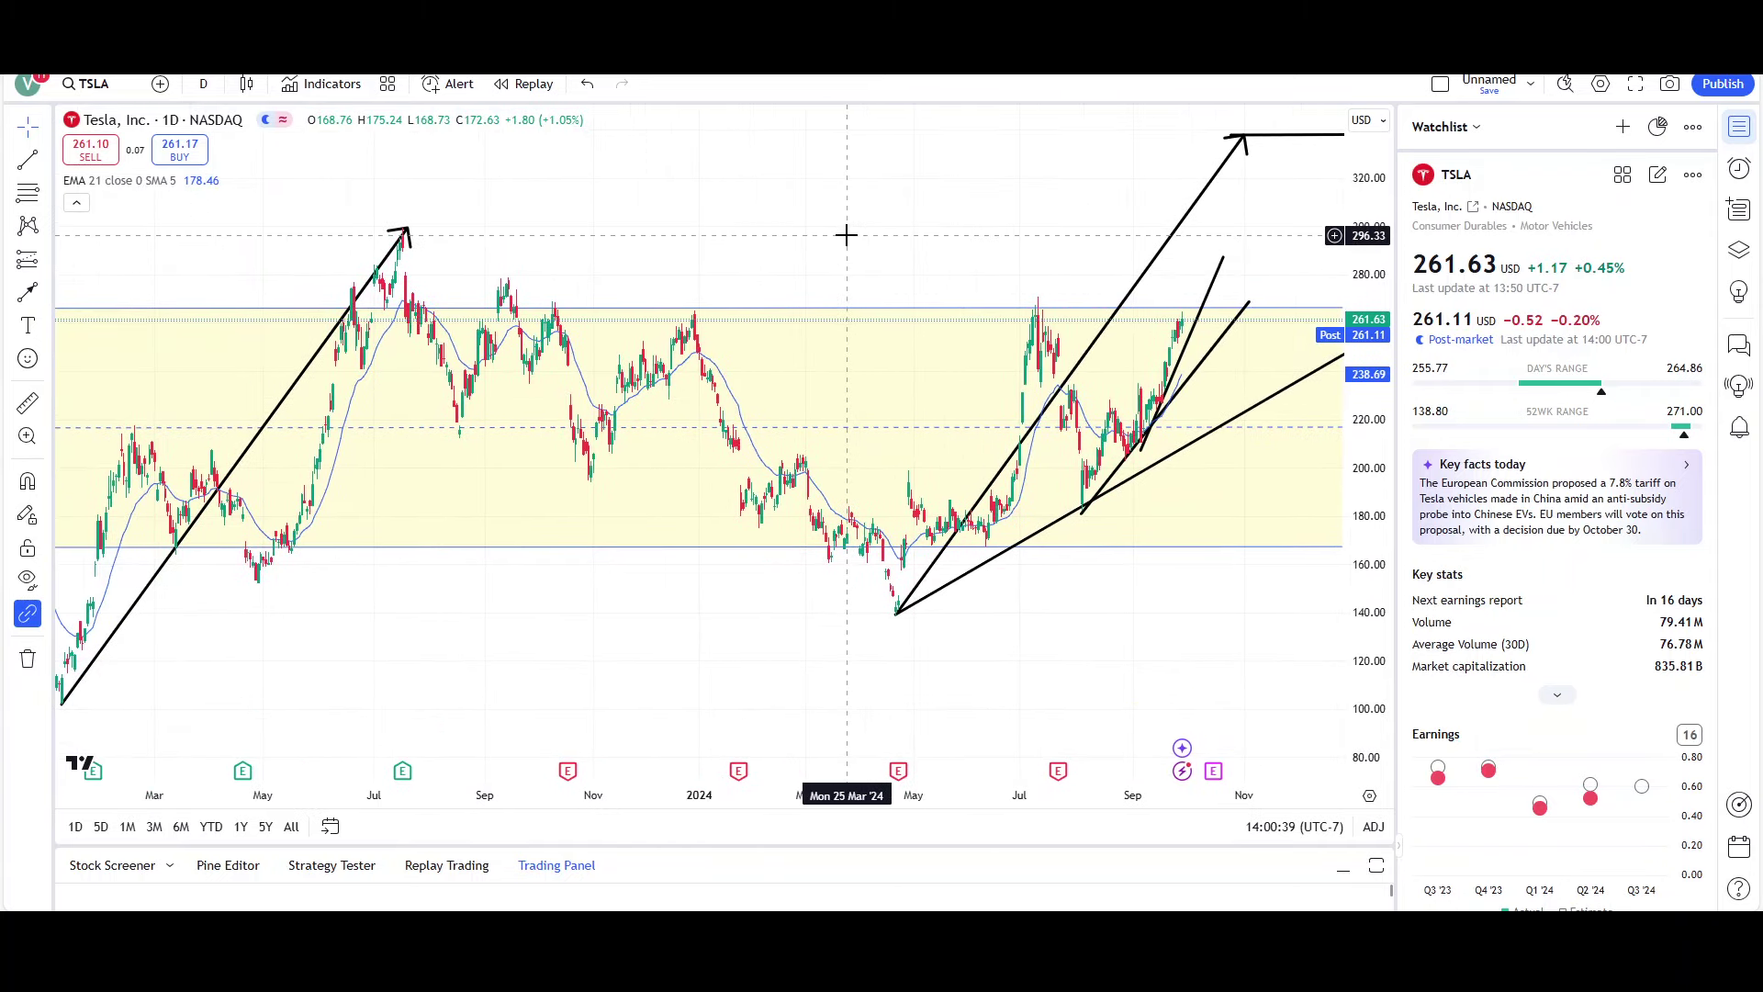
pyautogui.scroll(-3, 918, 236)
pyautogui.scroll(5, 1035, 239)
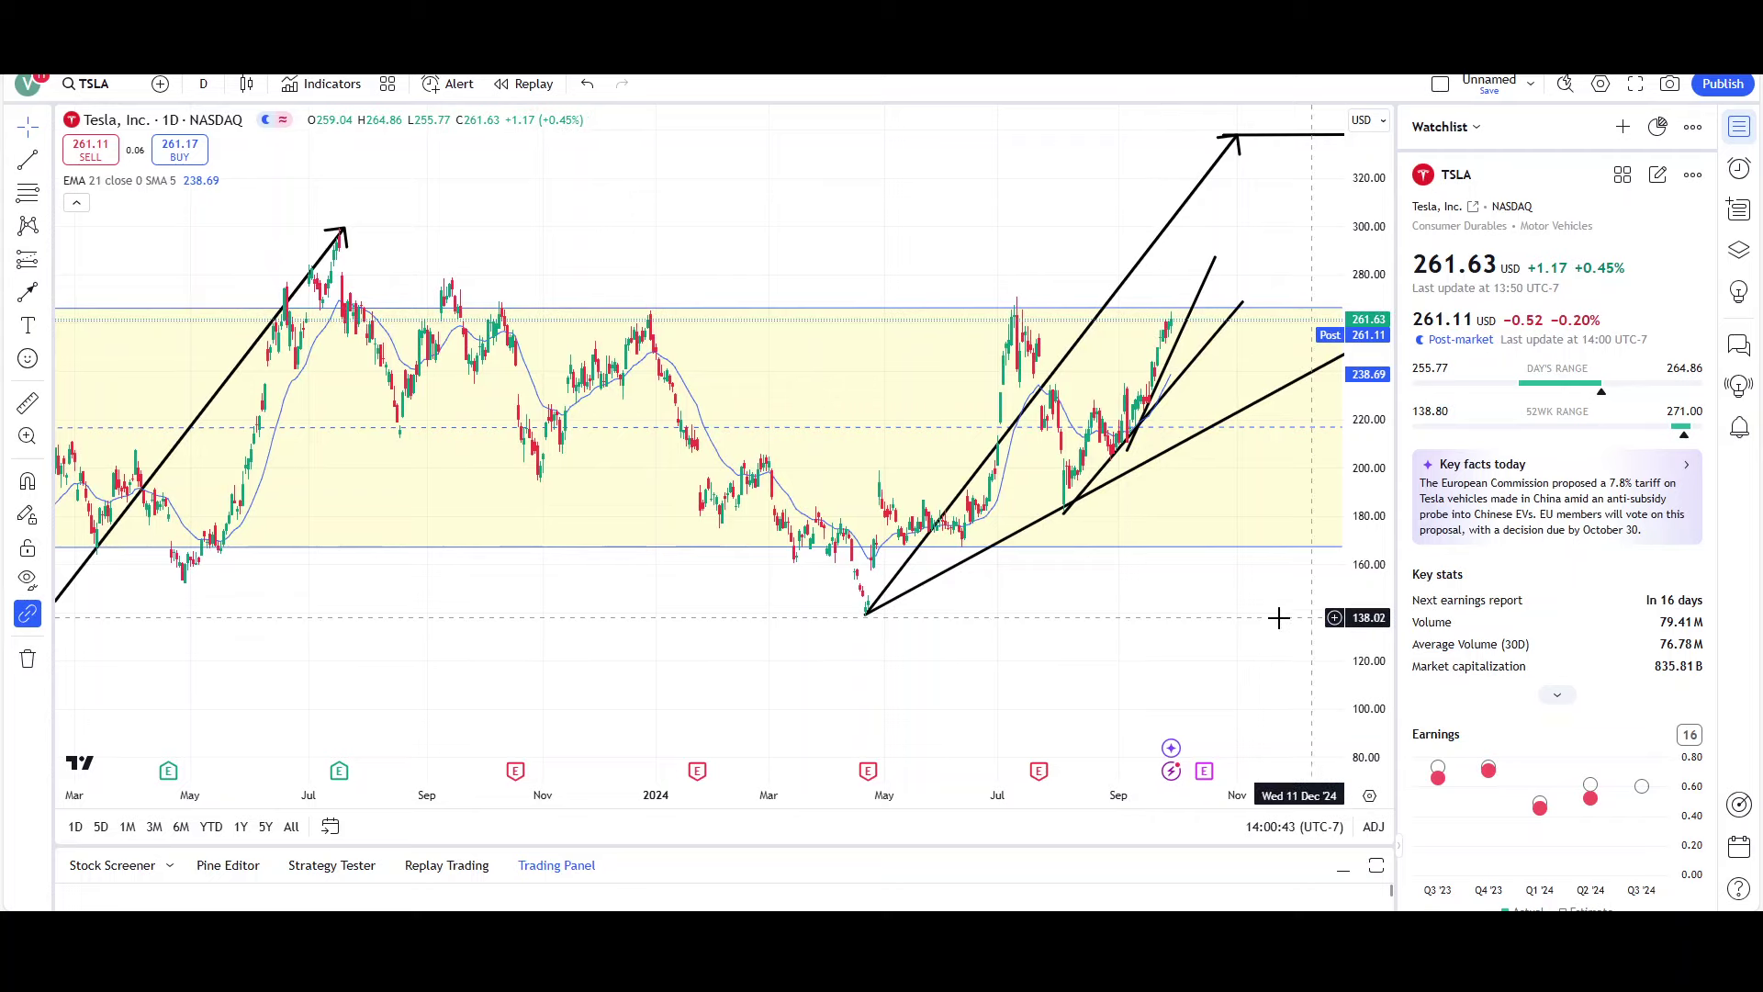
pyautogui.hscroll(5, 1130, 640)
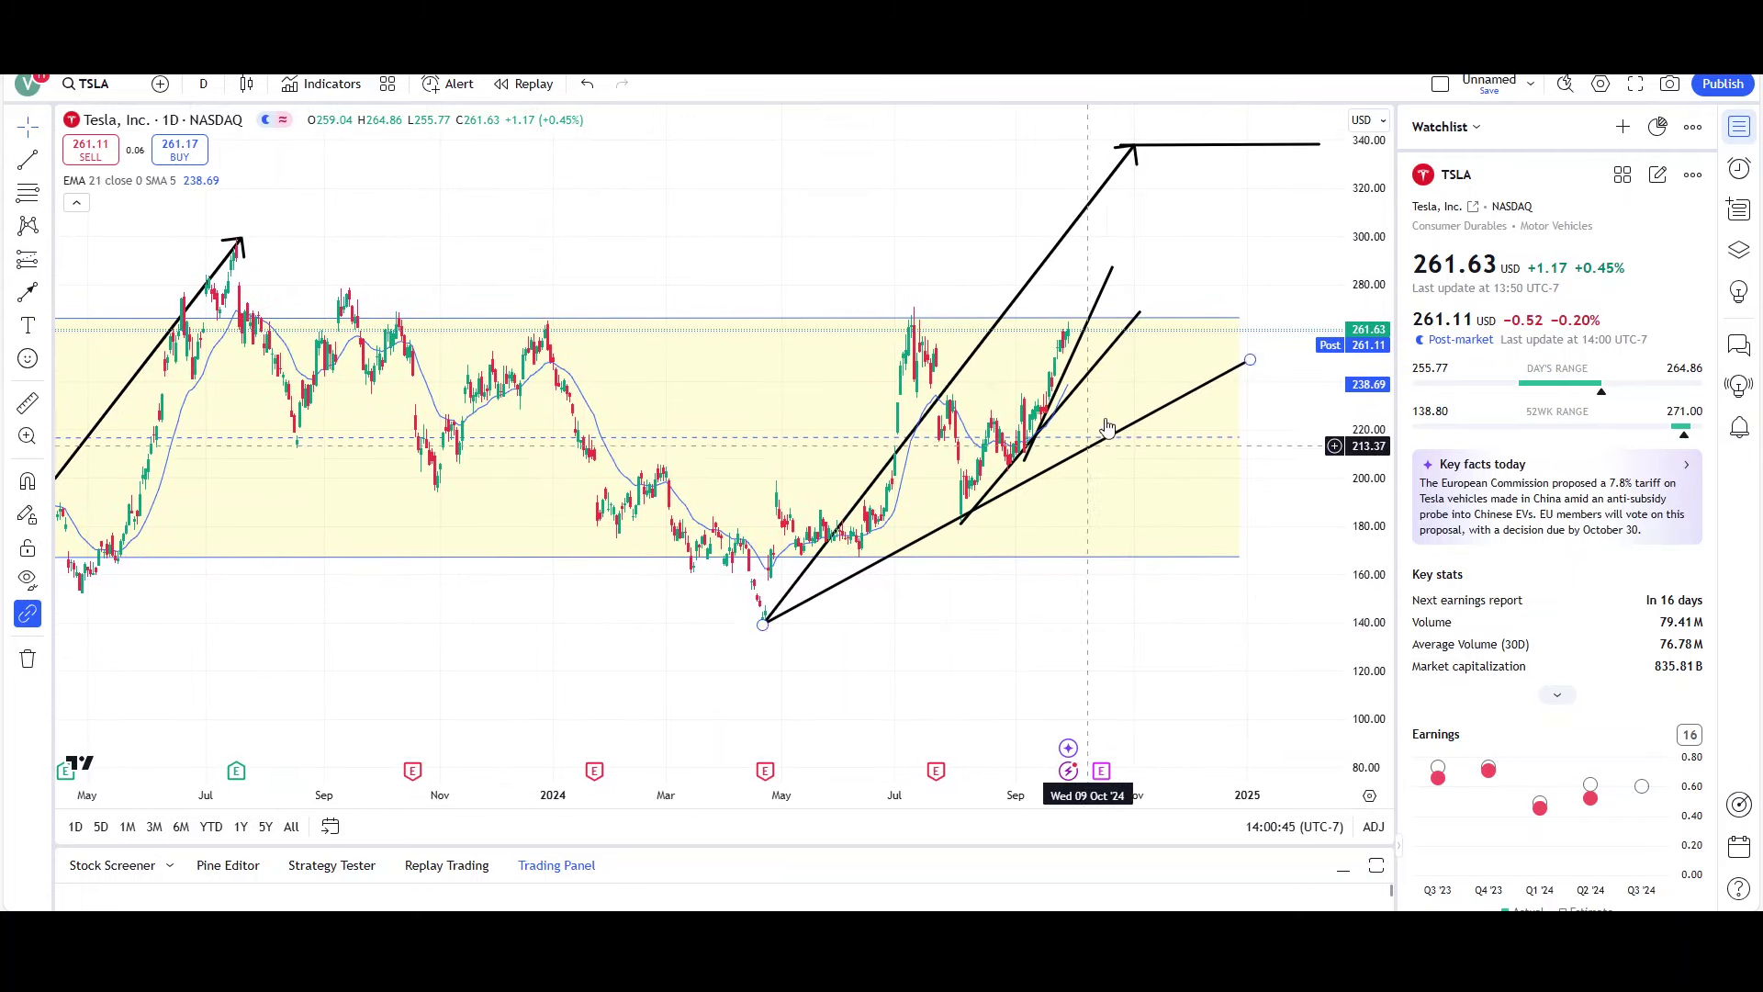
pyautogui.scroll(-3, 1022, 471)
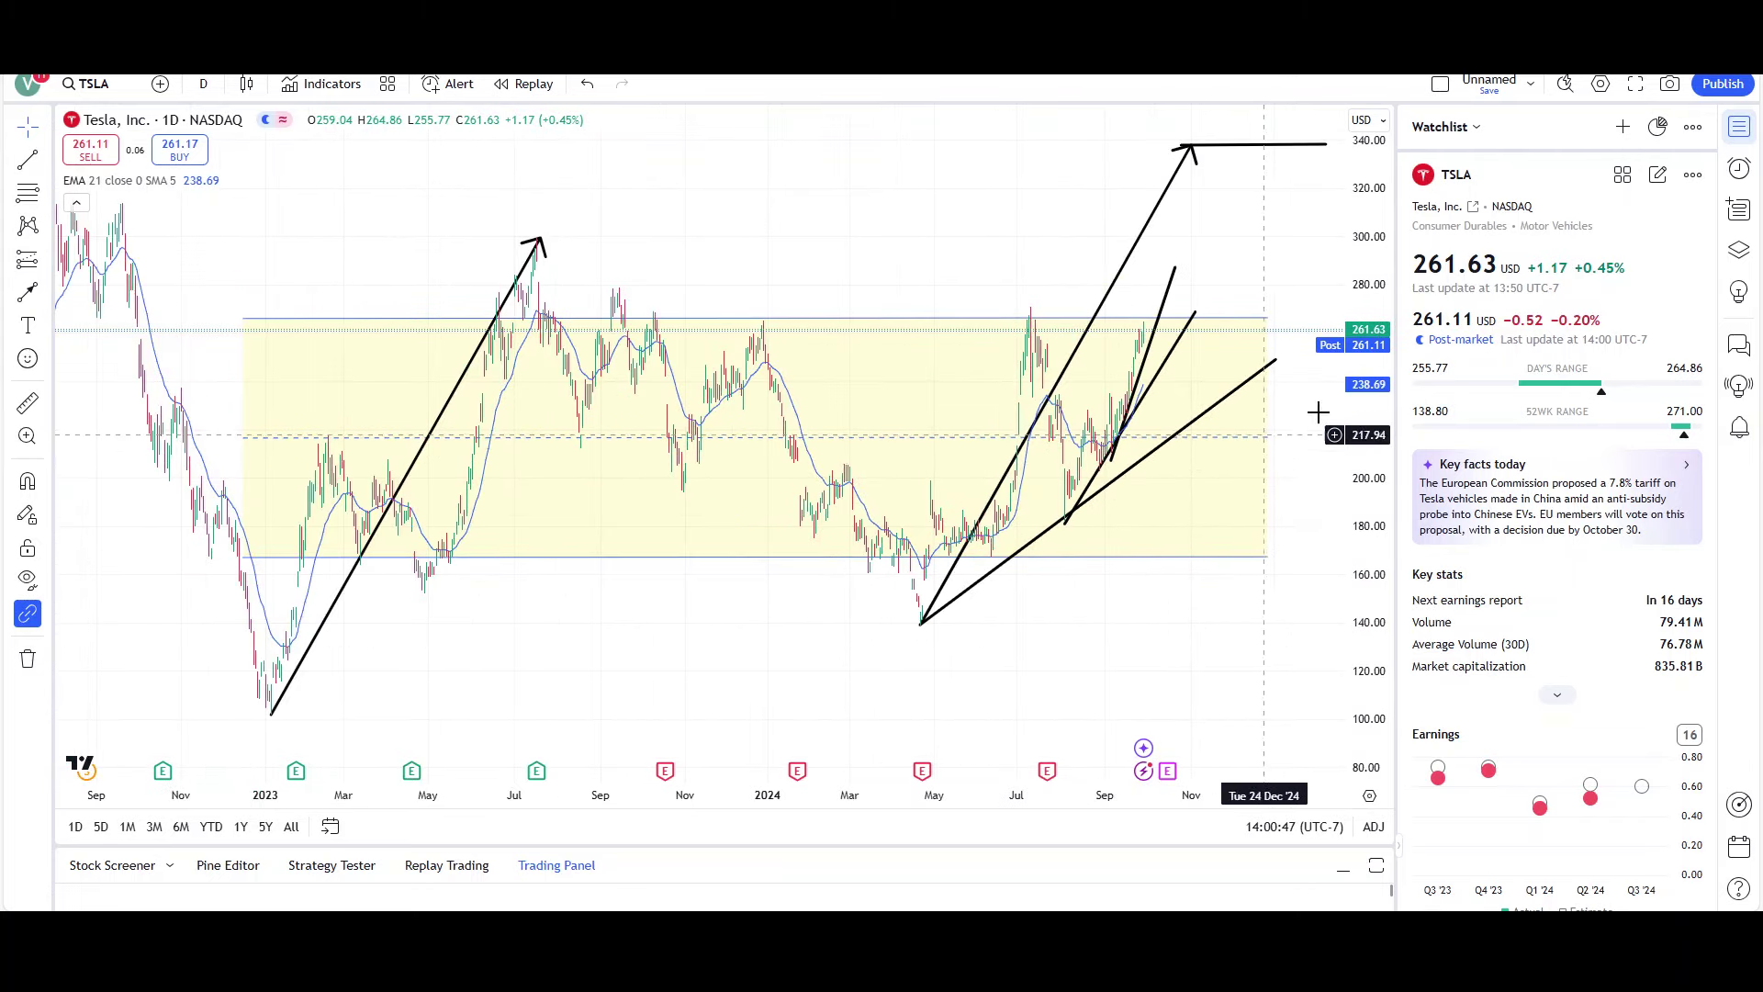
pyautogui.scroll(2, 1050, 604)
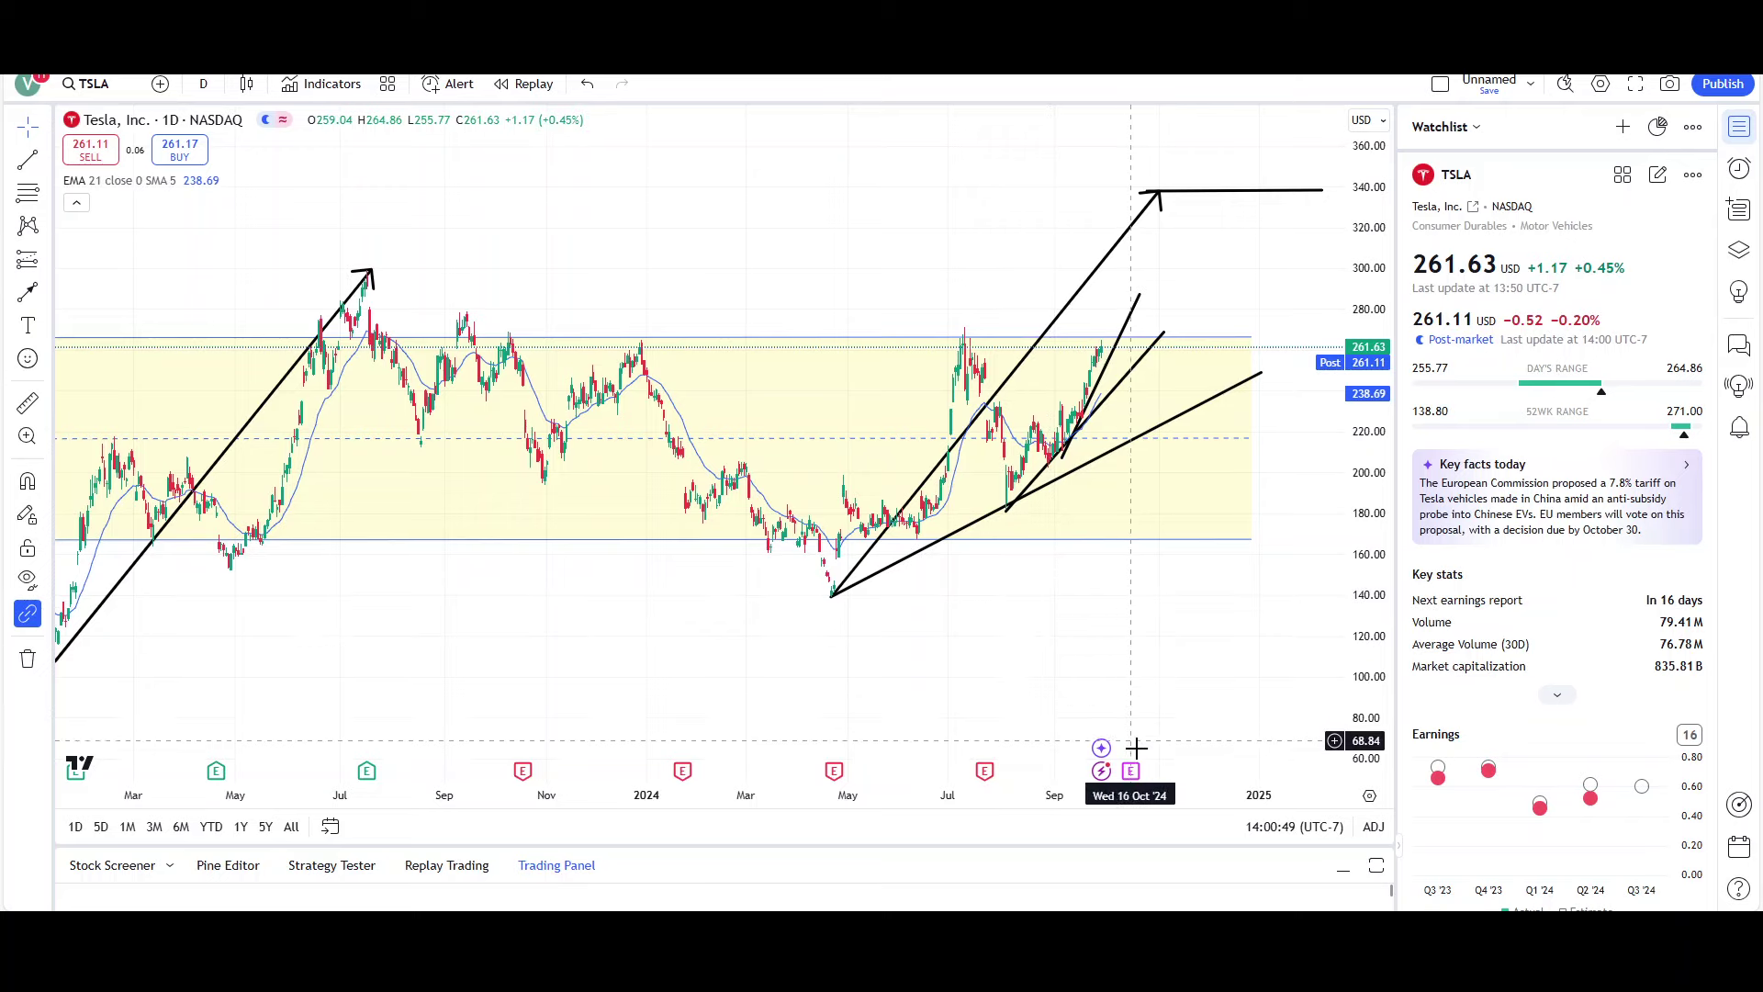
pyautogui.moveTo(1135, 768)
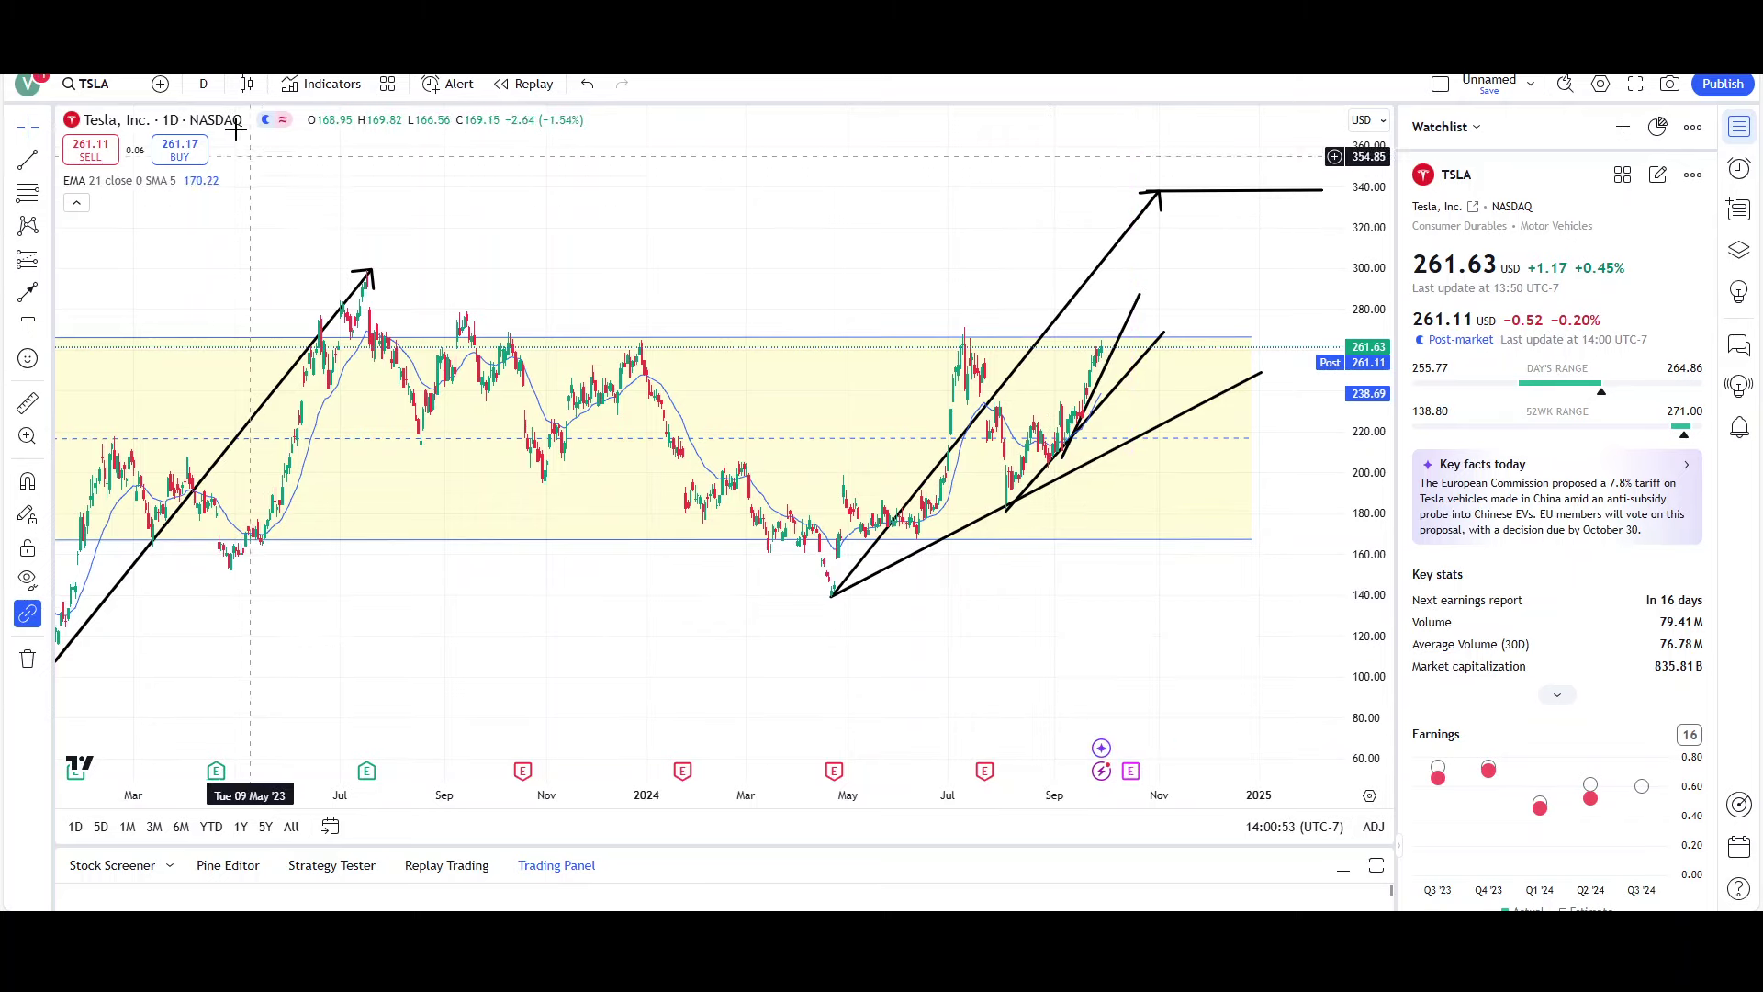
pyautogui.click(203, 84)
# Switch TSLA to 1-week candles and zoom out to show several years.
pyautogui.click(221, 782)
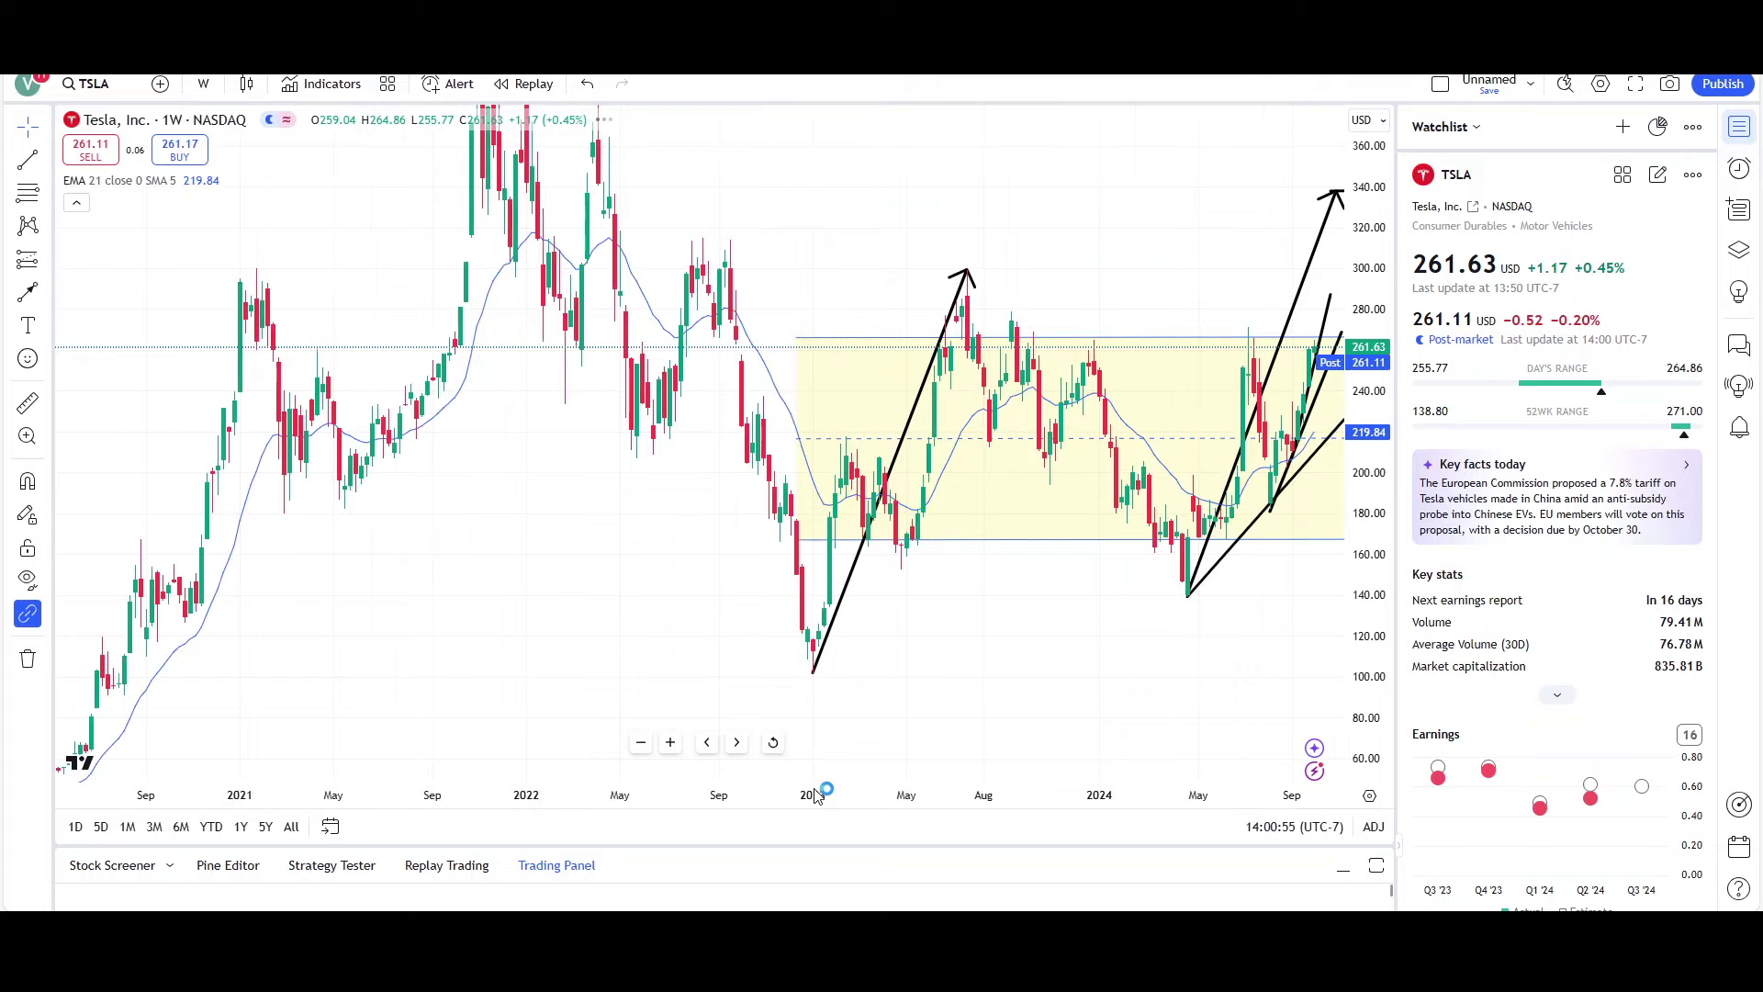
pyautogui.scroll(-5, 1243, 618)
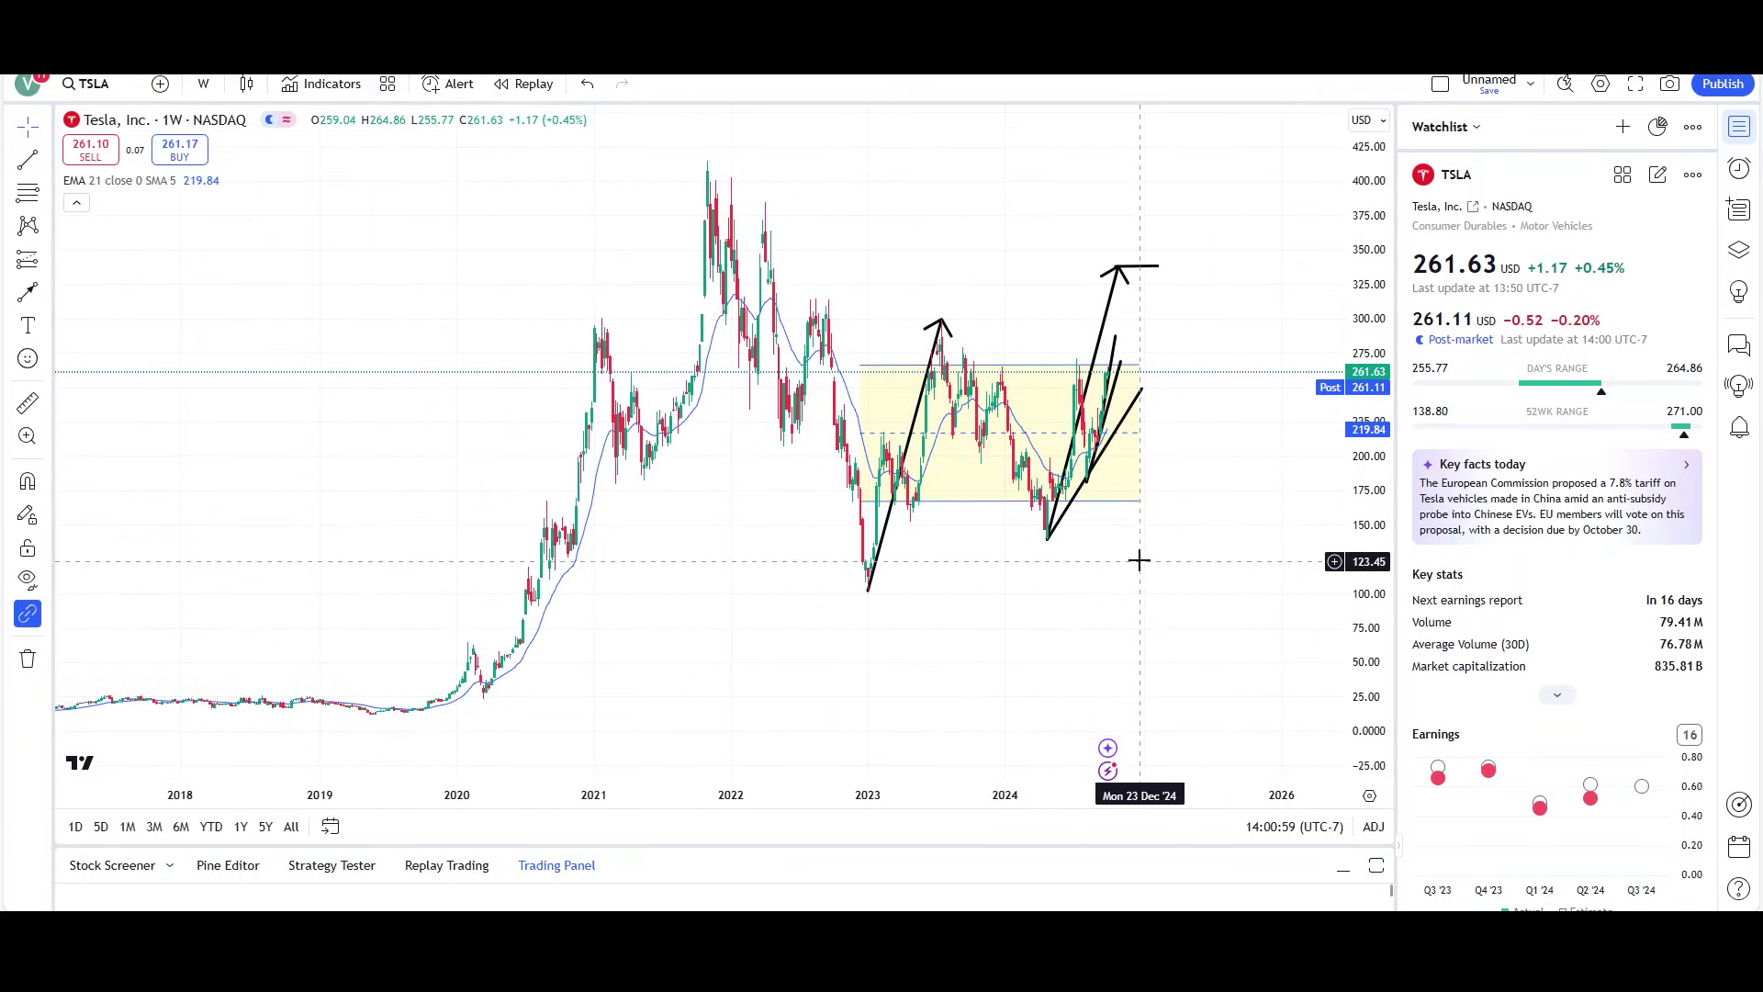
pyautogui.scroll(5, 1137, 555)
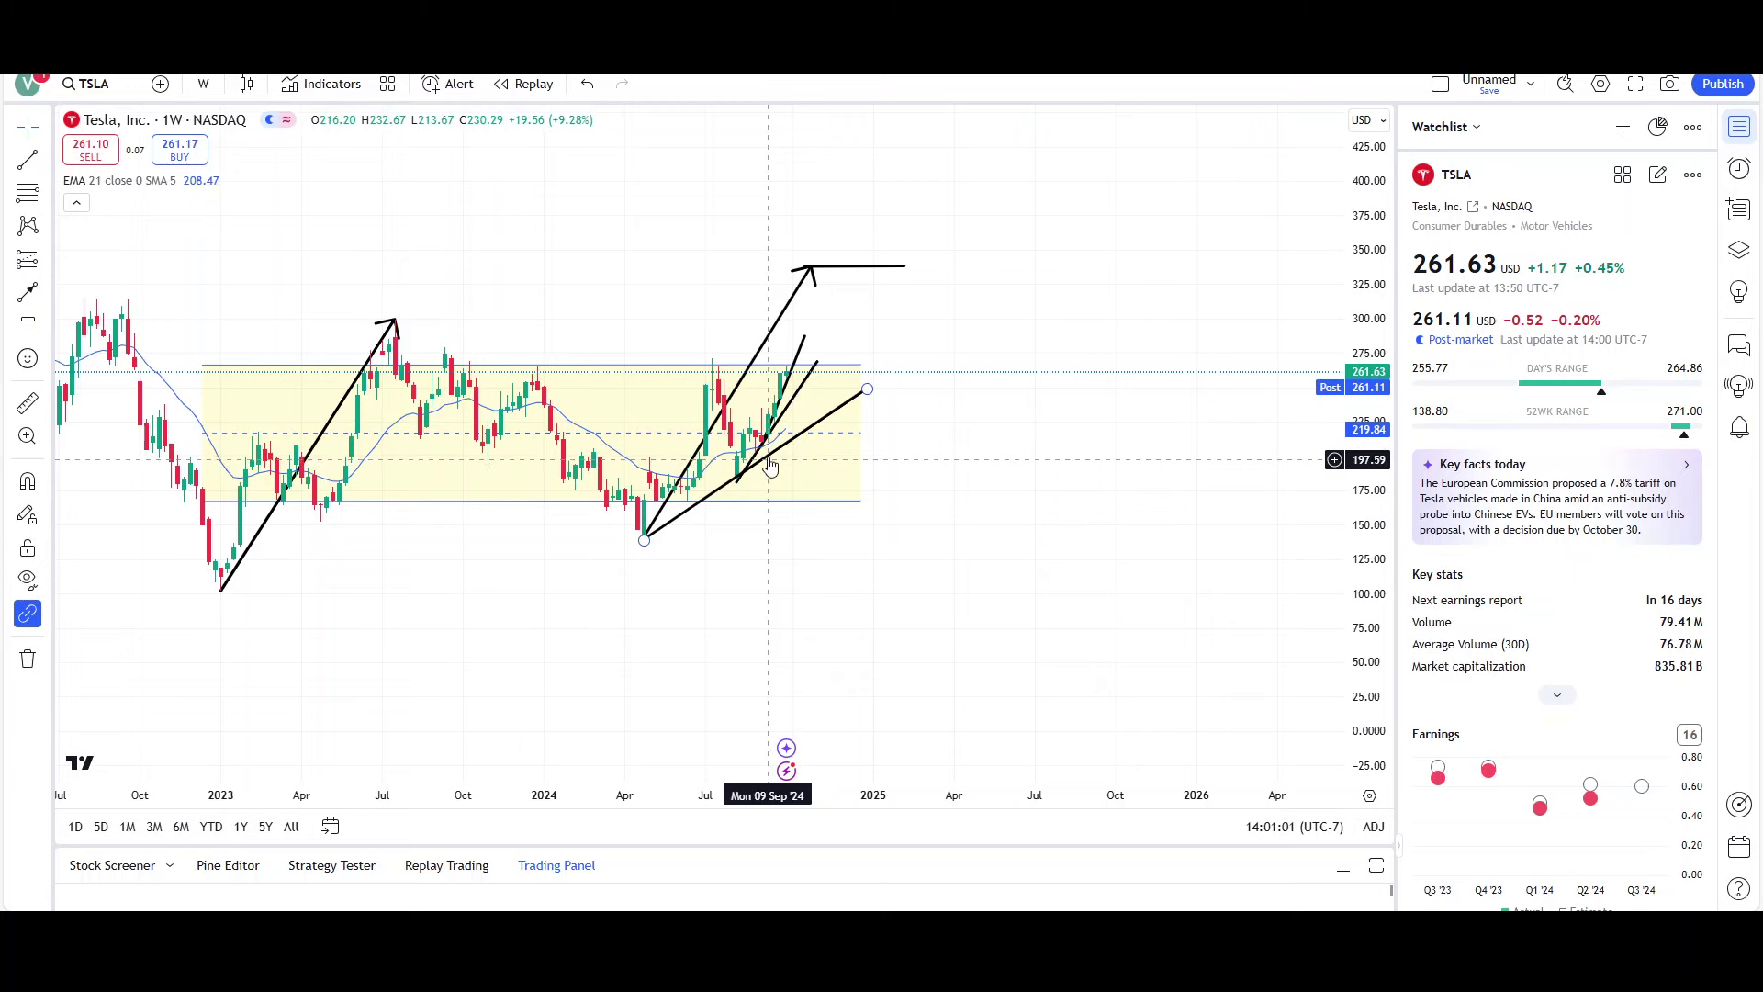
pyautogui.scroll(-2, 1073, 527)
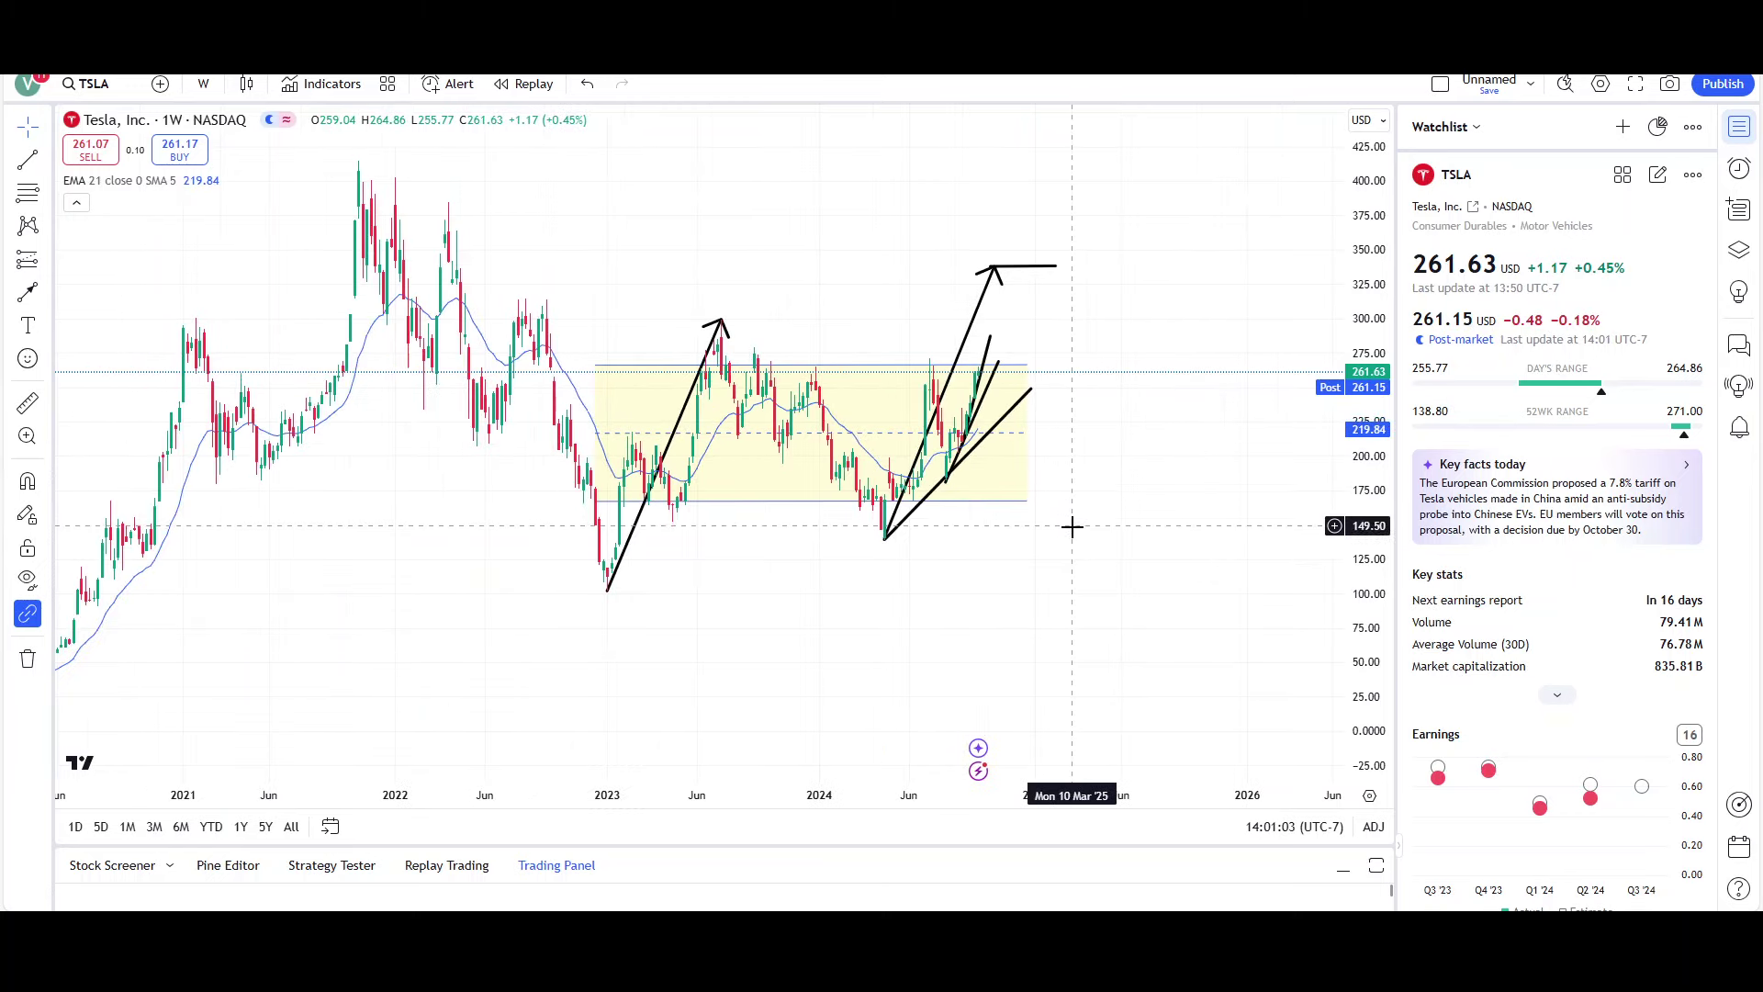
pyautogui.scroll(-3, 1073, 526)
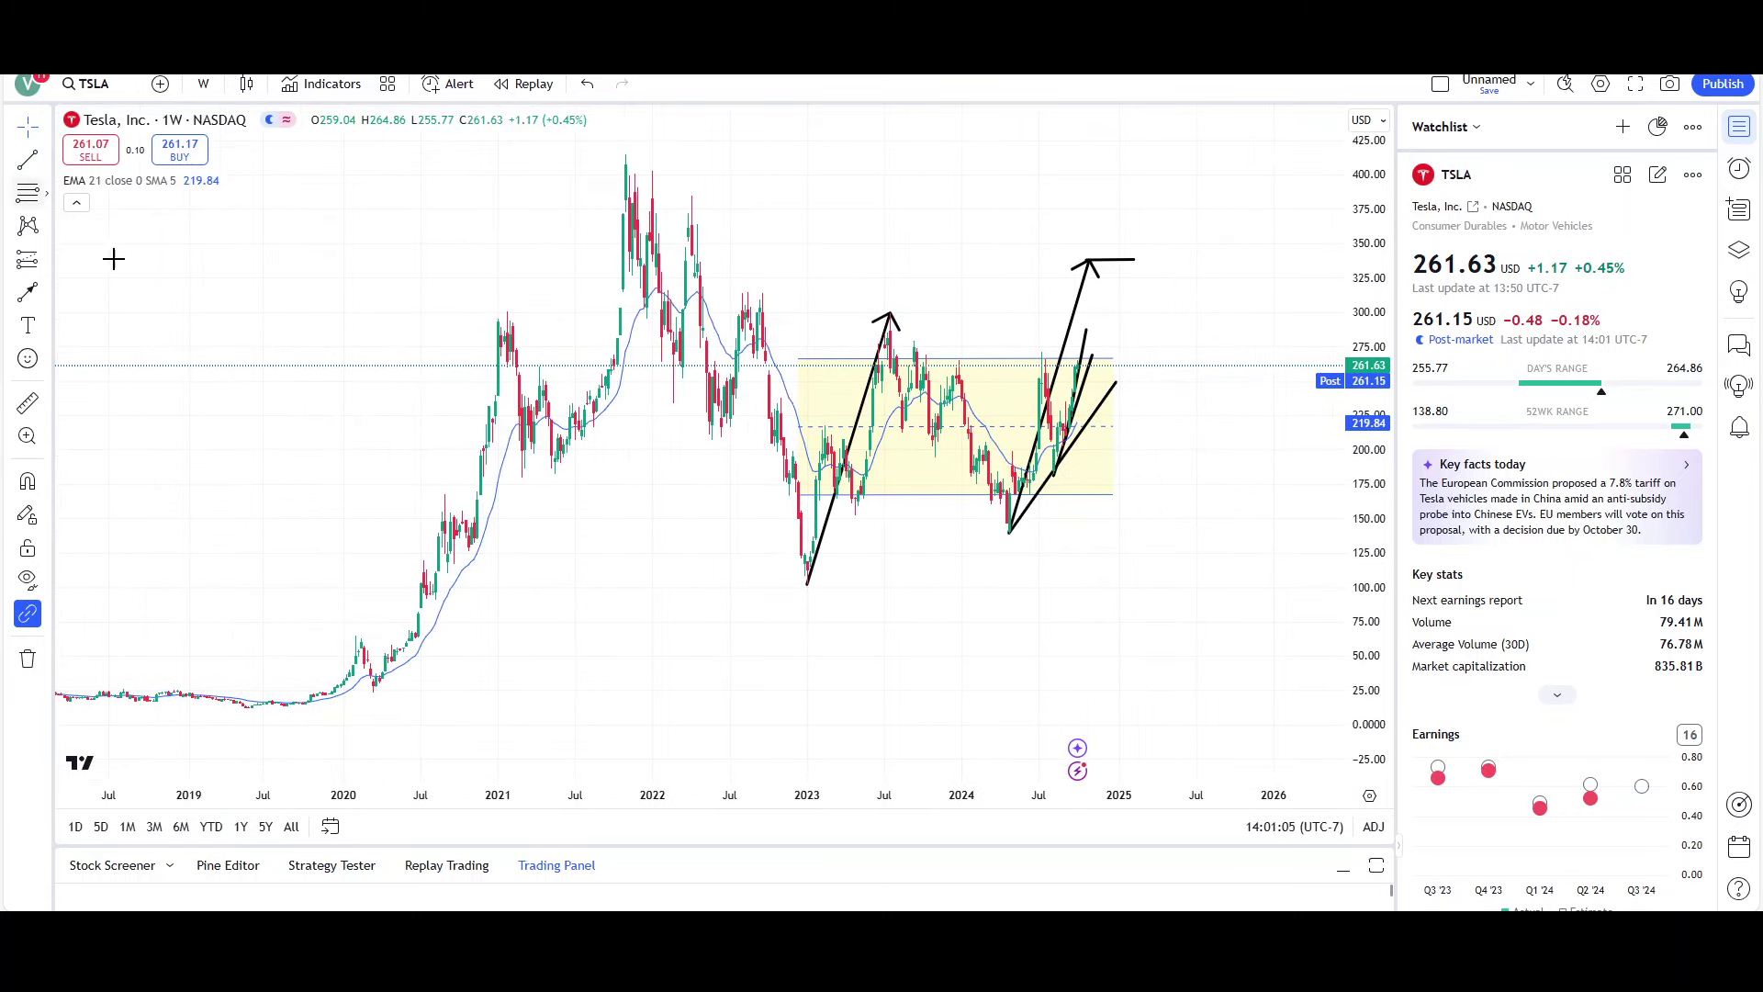
# Draw a rising trendline from the 2020 low and a falling one from the 2021 high.
pyautogui.moveTo(374, 691); pyautogui.dragTo(1323, 457)
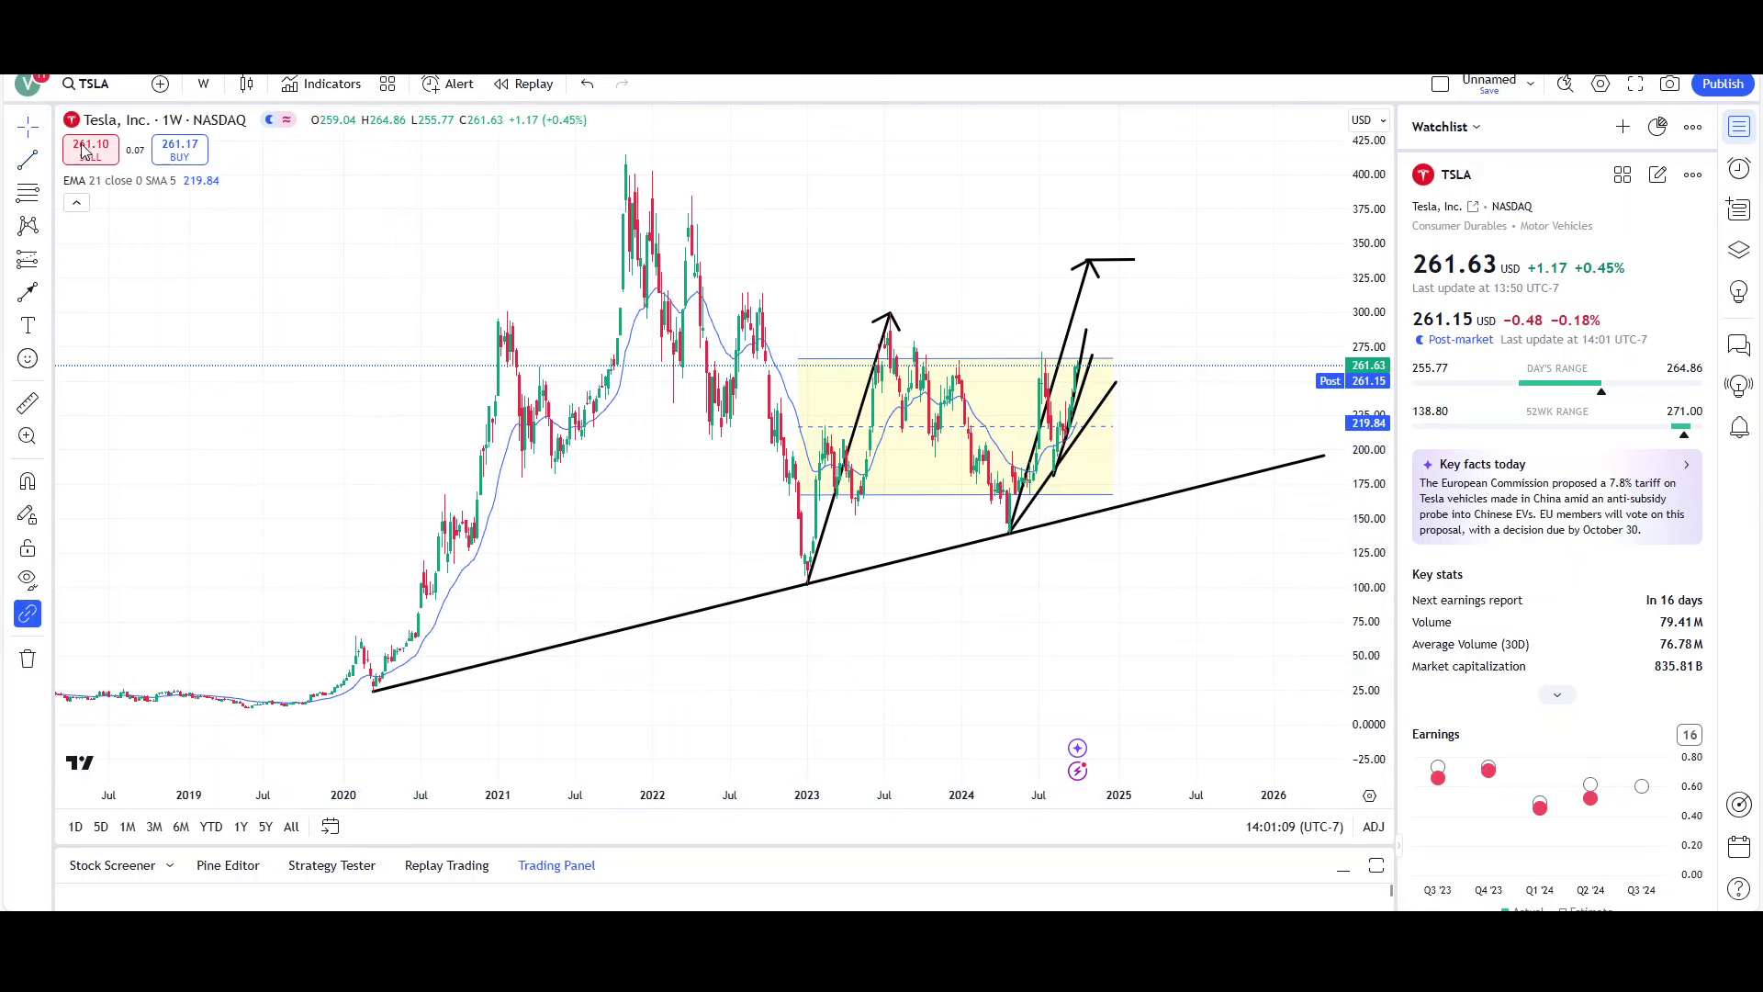
pyautogui.moveTo(627, 156)
pyautogui.mouseDown()
pyautogui.moveTo(1173, 498)
pyautogui.moveTo(1176, 517)
pyautogui.mouseUp()
pyautogui.scroll(3, 795, 288)
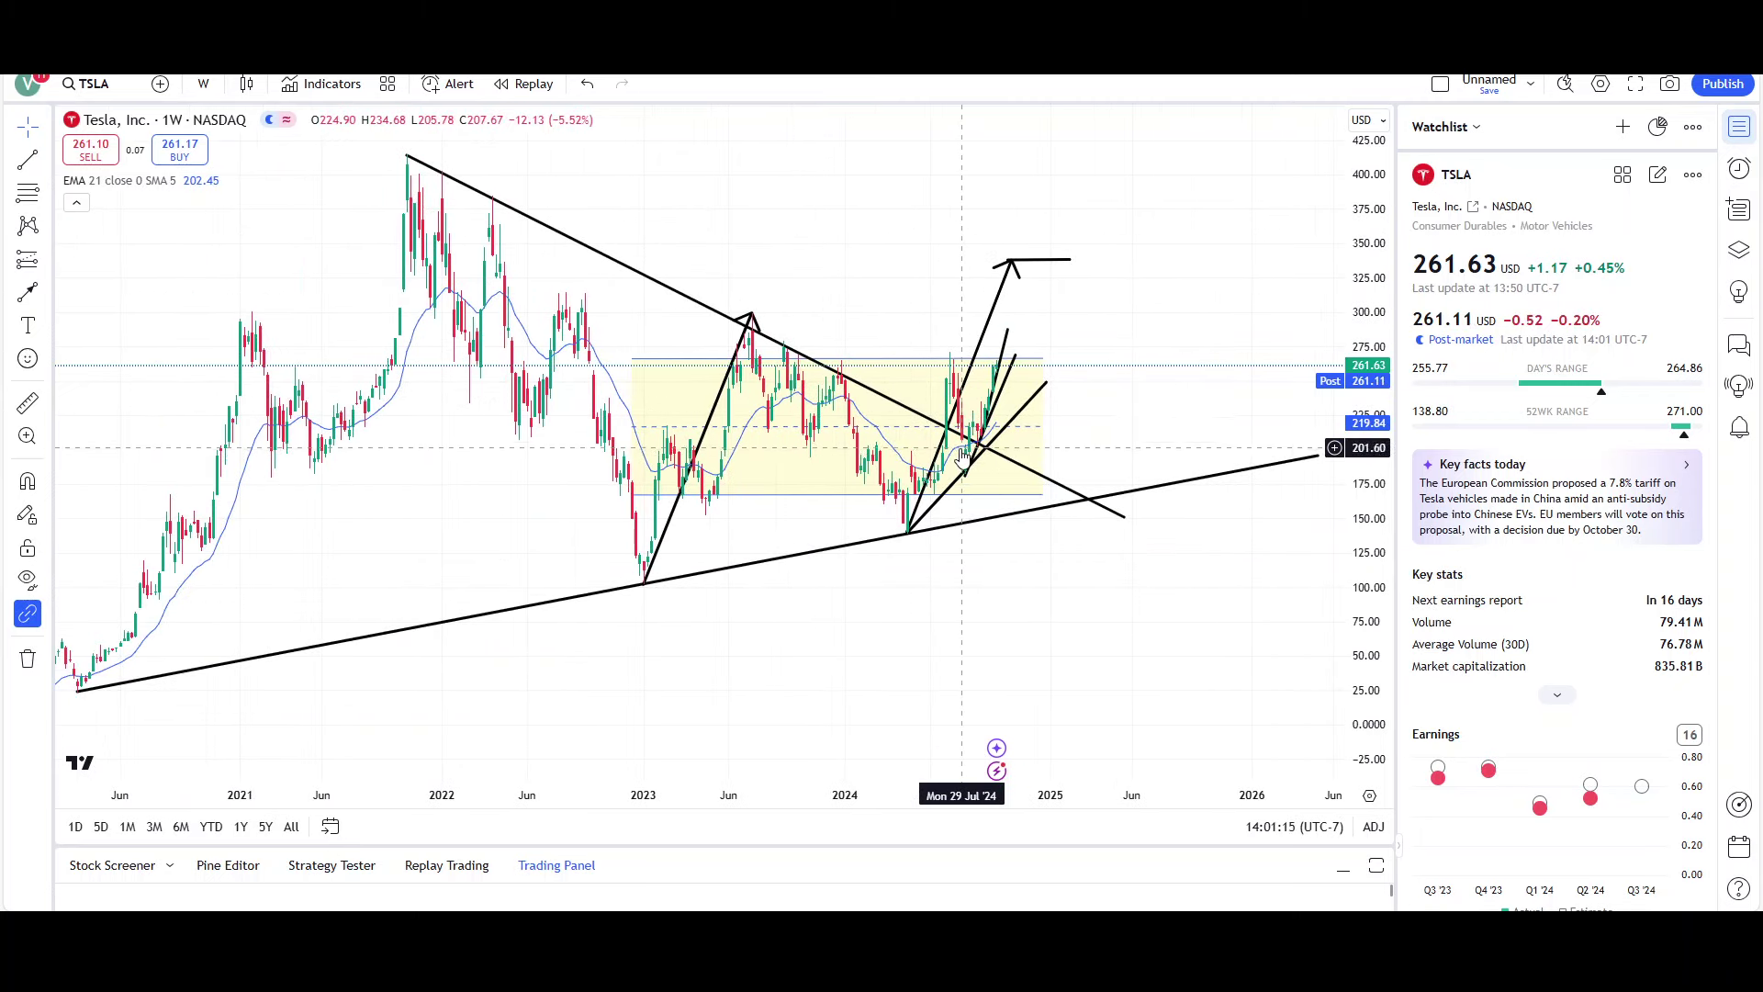
pyautogui.moveTo(1128, 524); pyautogui.dragTo(1130, 528)
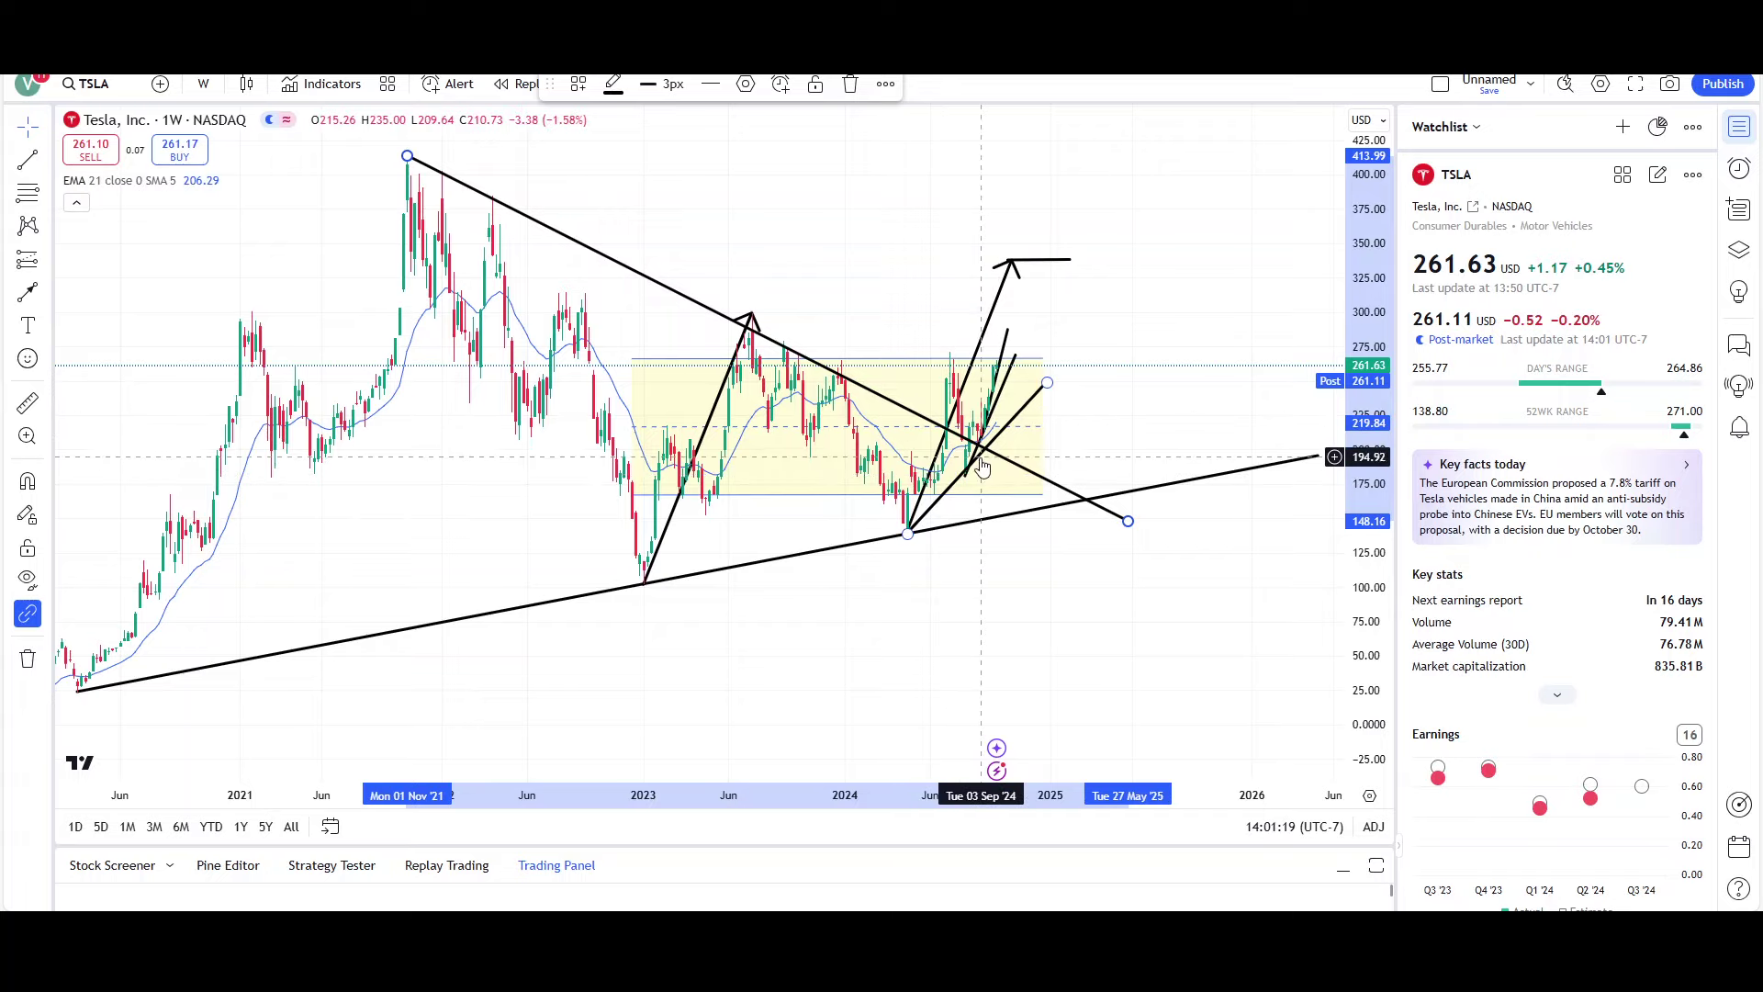
pyautogui.click(961, 572)
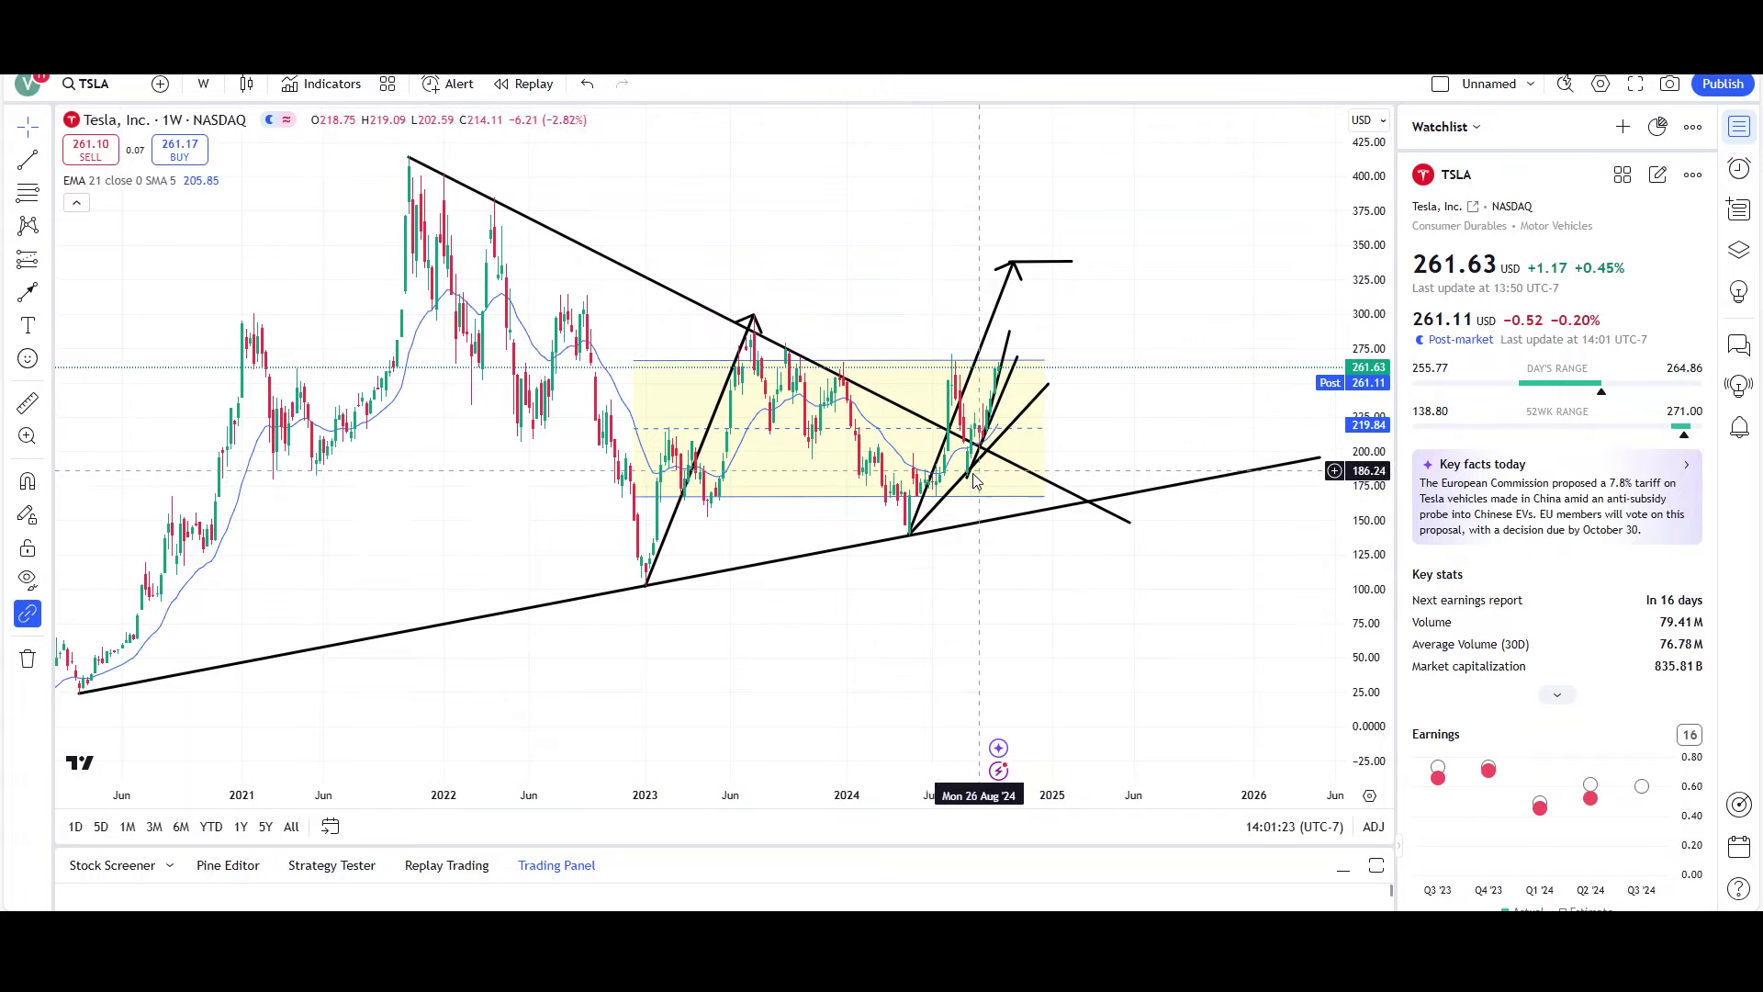
pyautogui.scroll(-2, 1010, 528)
pyautogui.scroll(2, 964, 528)
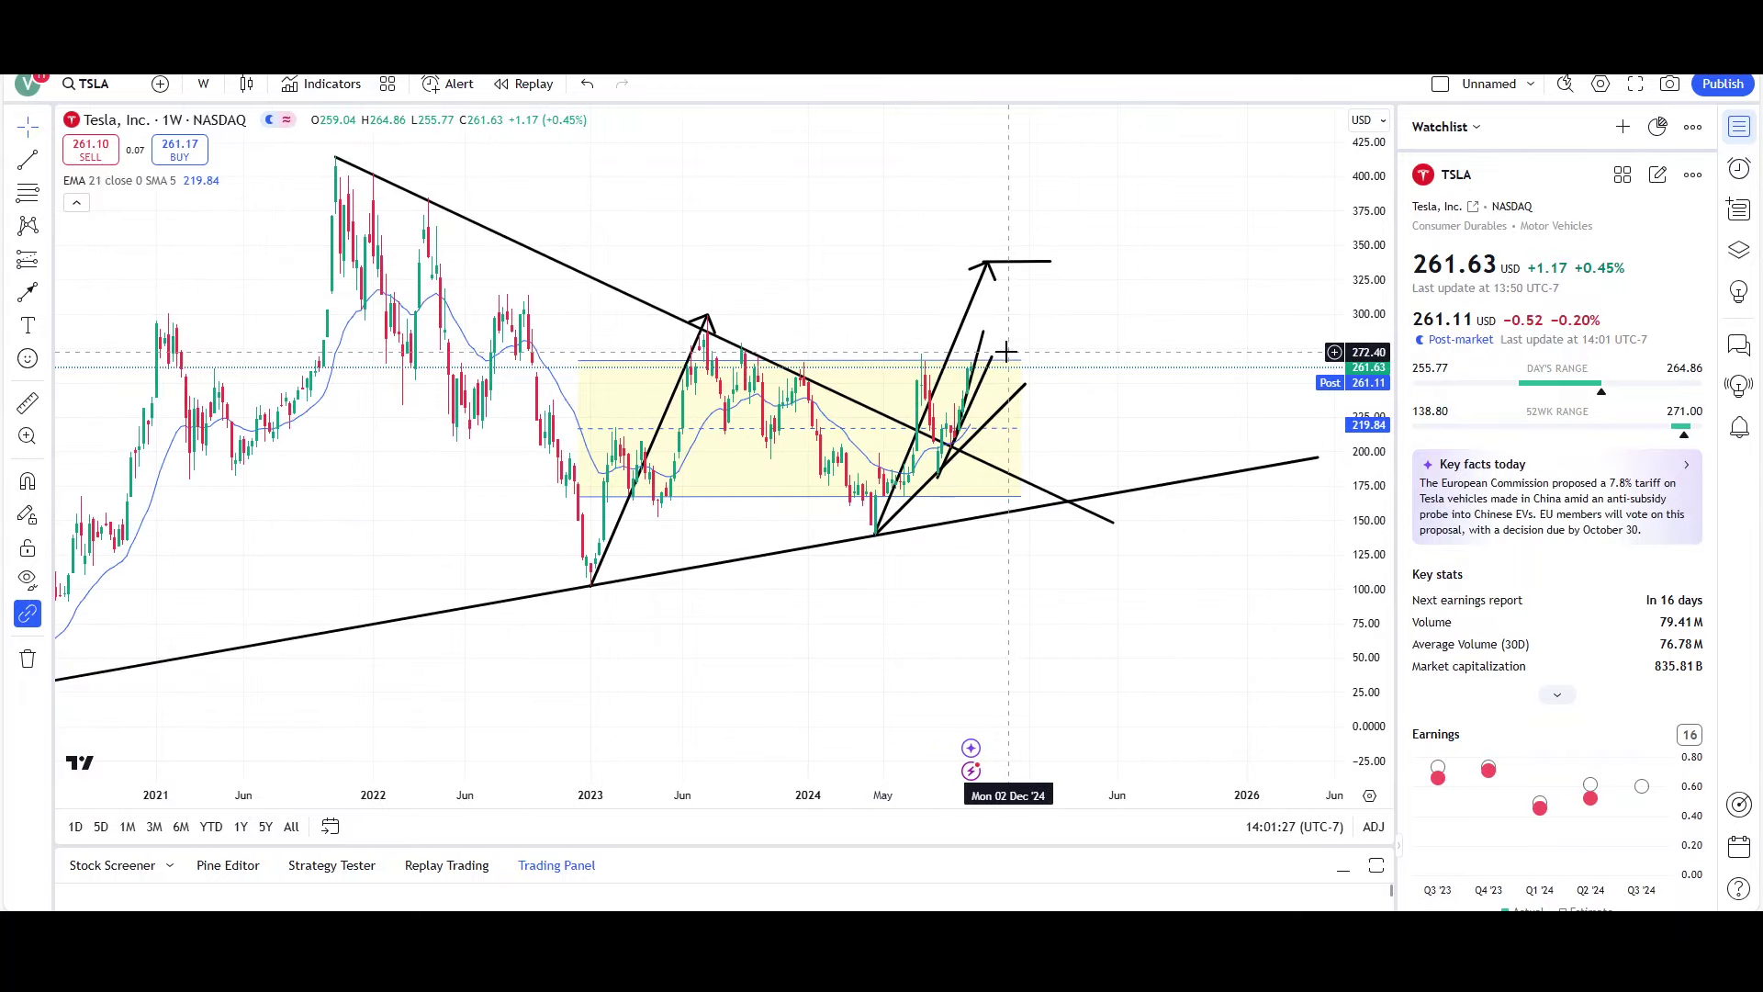
pyautogui.scroll(-3, 1007, 351)
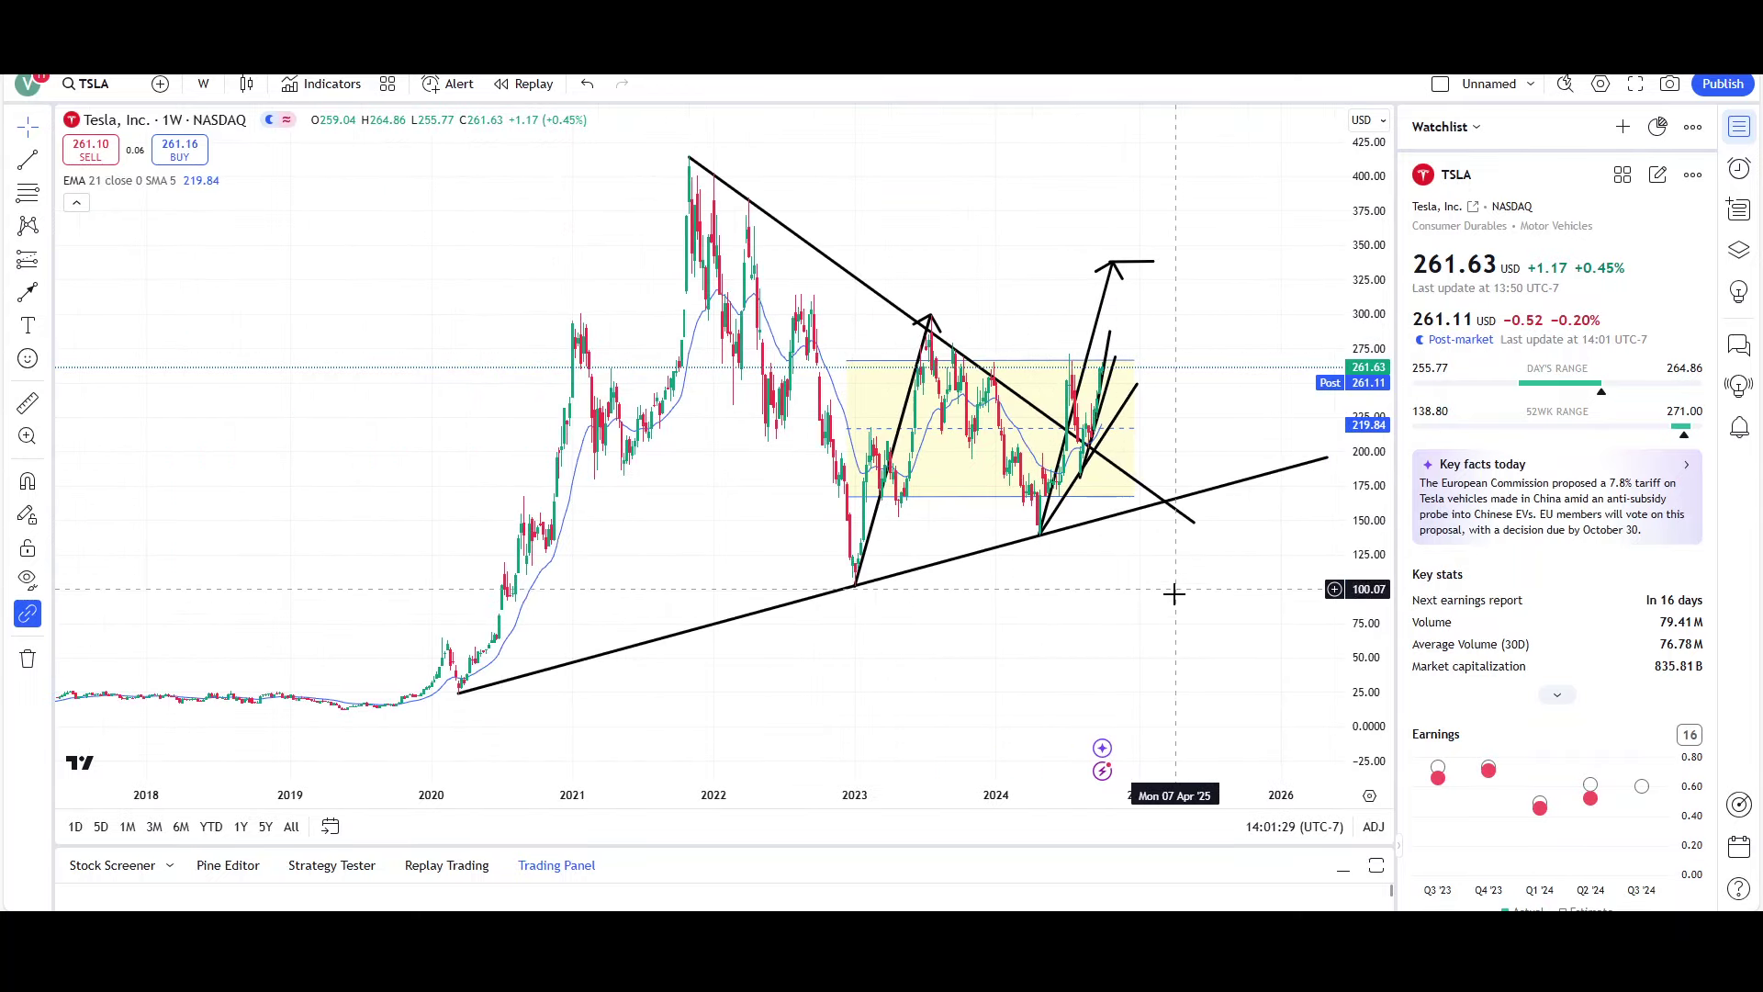
pyautogui.moveTo(1174, 594); pyautogui.dragTo(1129, 596)
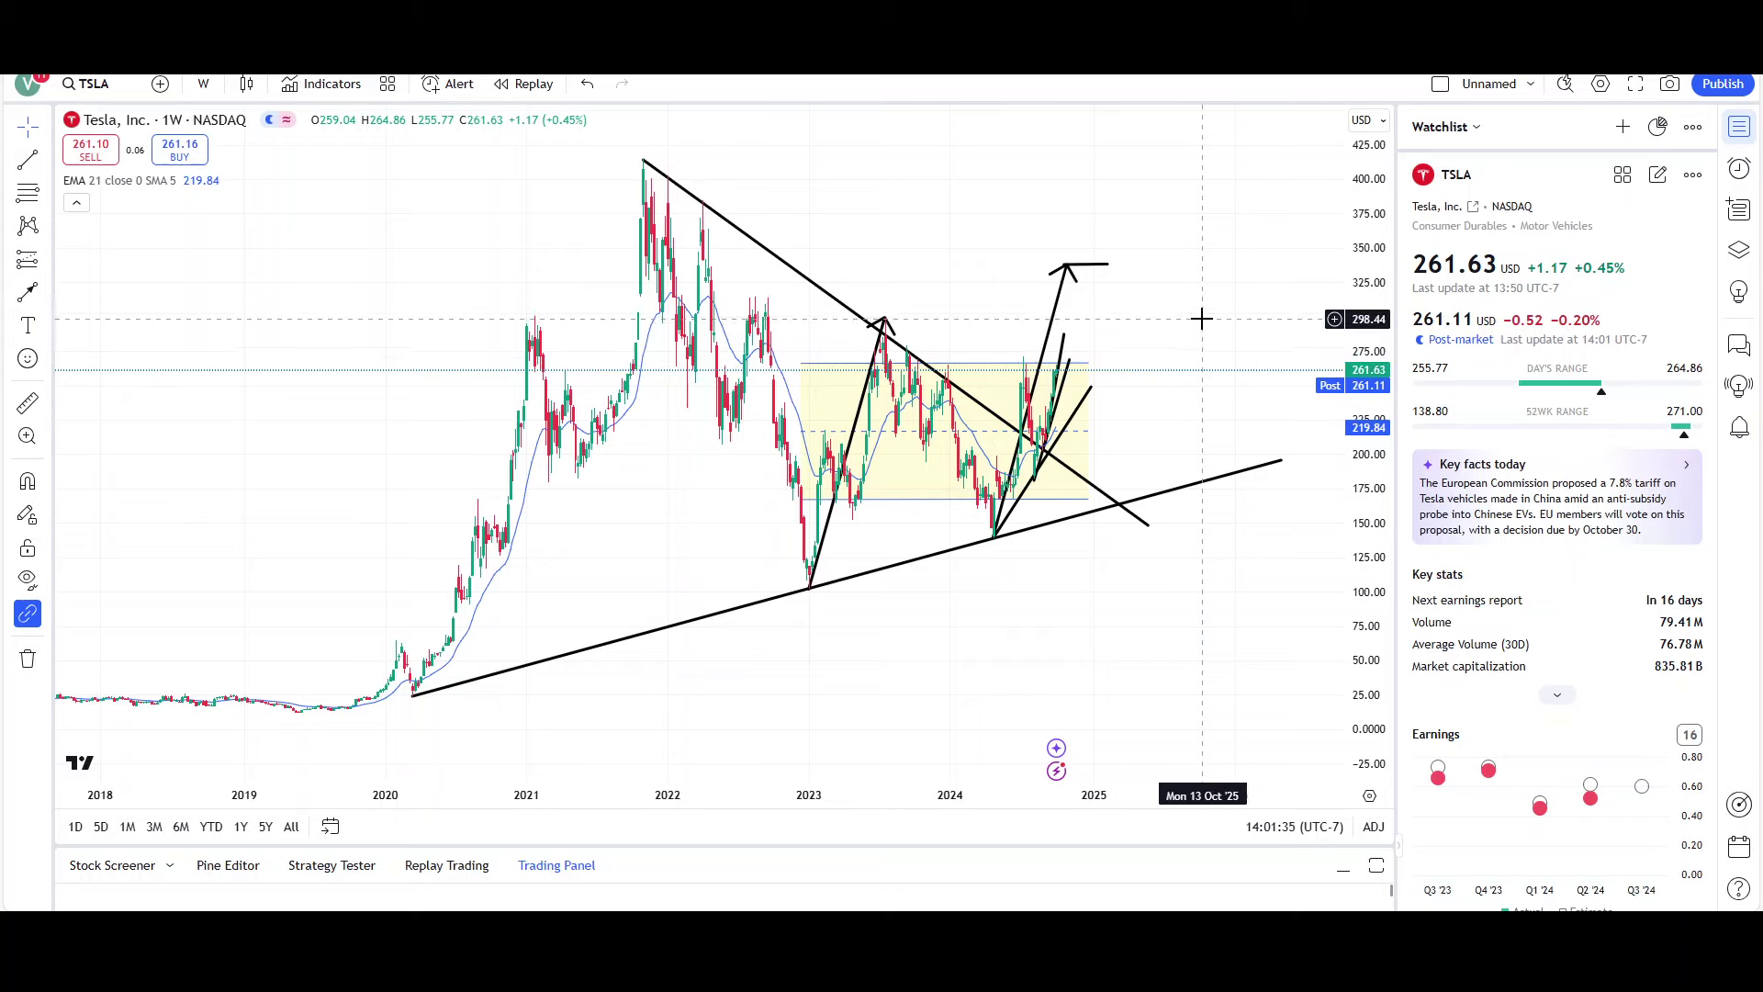
# Switch the TSLA chart back to 1-day candles and zoom out.
pyautogui.click(207, 83)
pyautogui.click(246, 750)
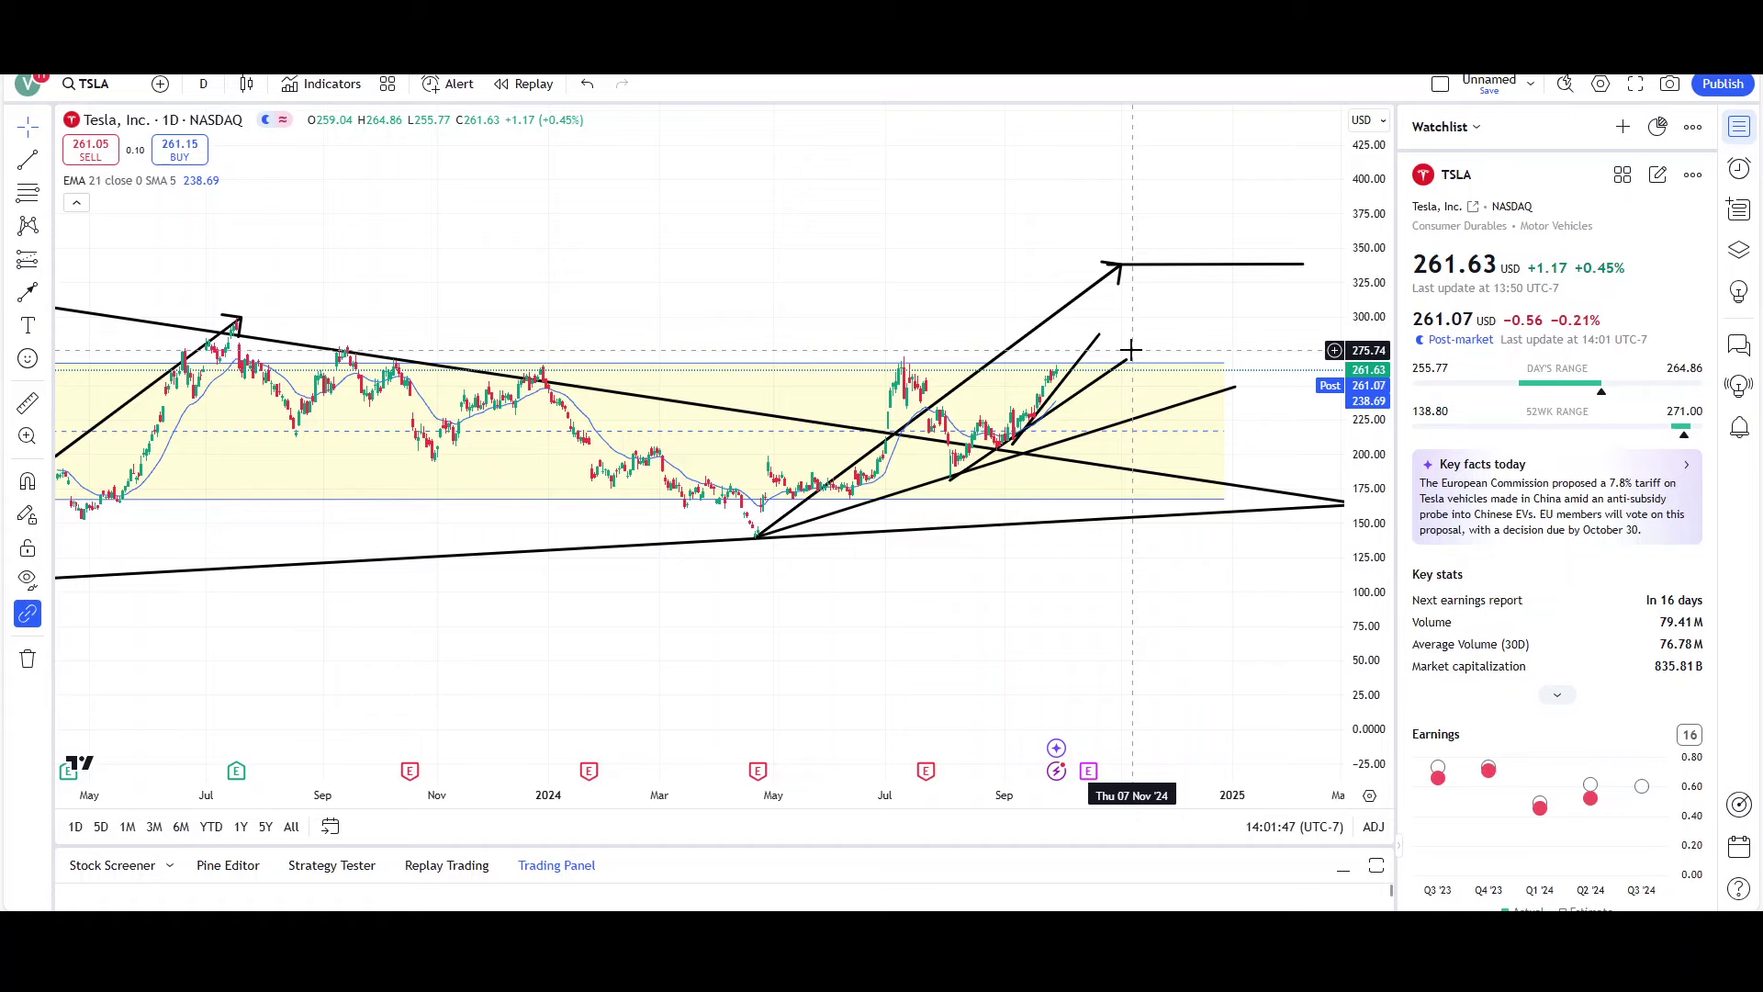
pyautogui.scroll(-5, 1131, 349)
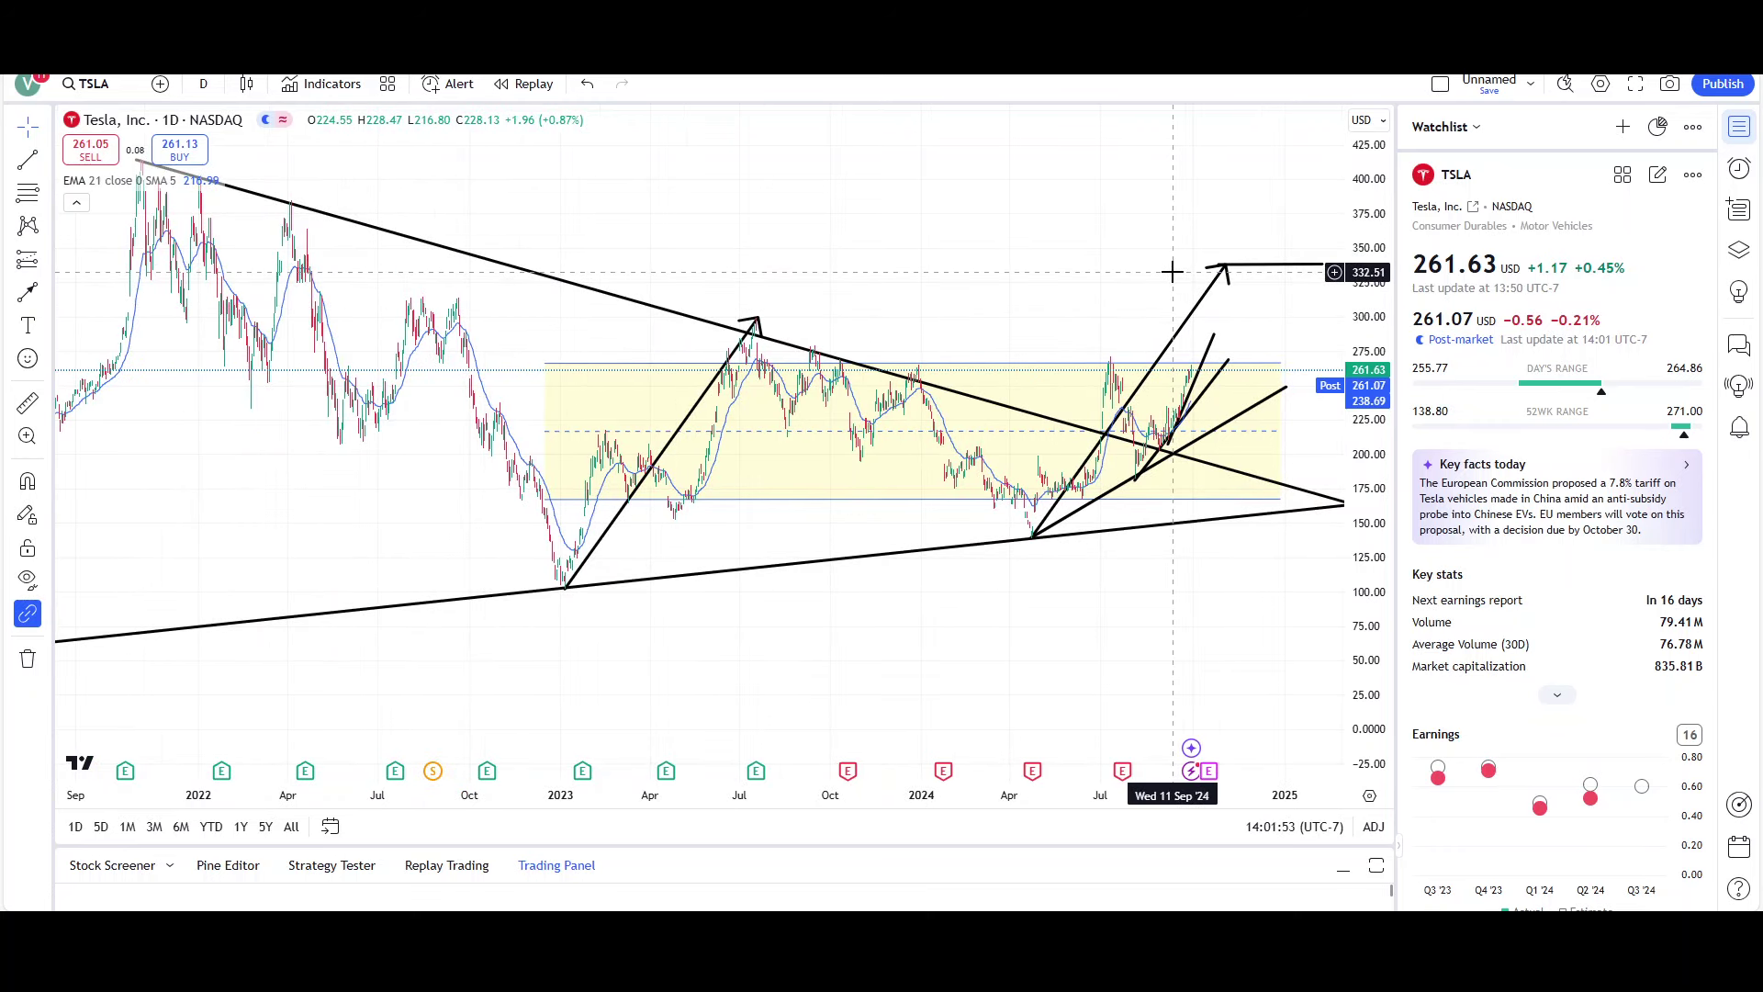
pyautogui.scroll(-3, 1070, 603)
pyautogui.scroll(-5, 1062, 648)
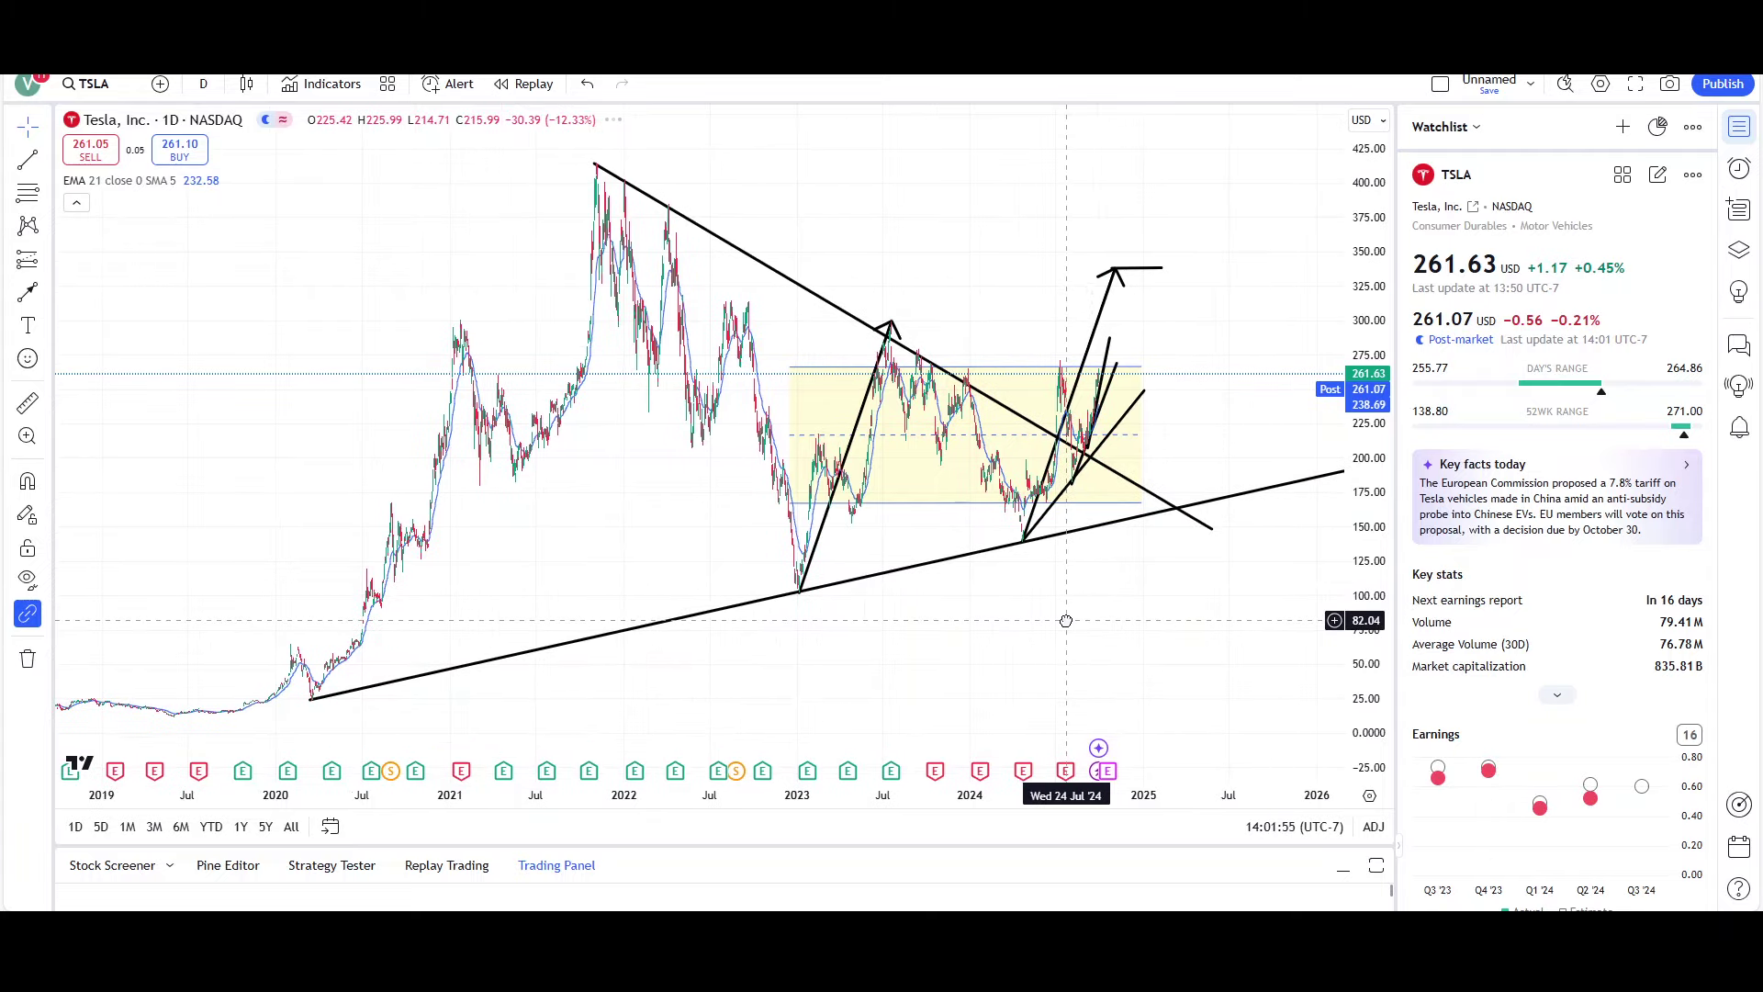
pyautogui.scroll(8, 1122, 450)
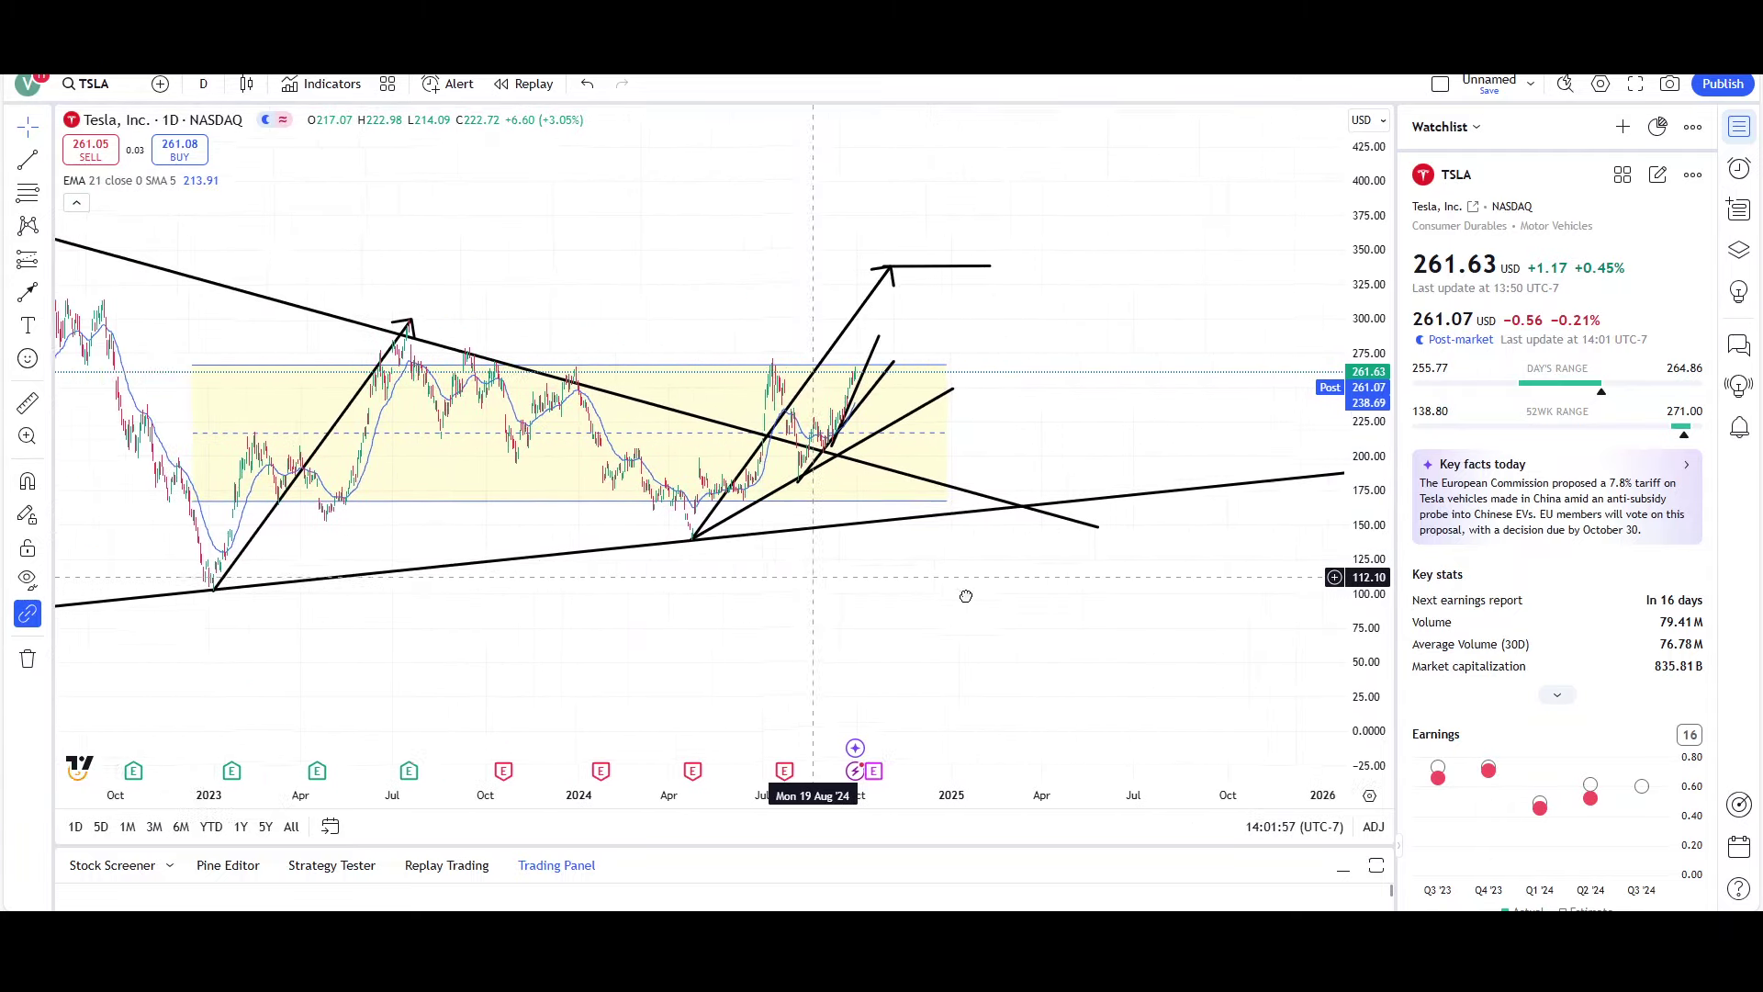
# Stretch the price scale and center the view on the 2024 rally trendlines.
pyautogui.moveTo(1375, 613); pyautogui.dragTo(1375, 697)
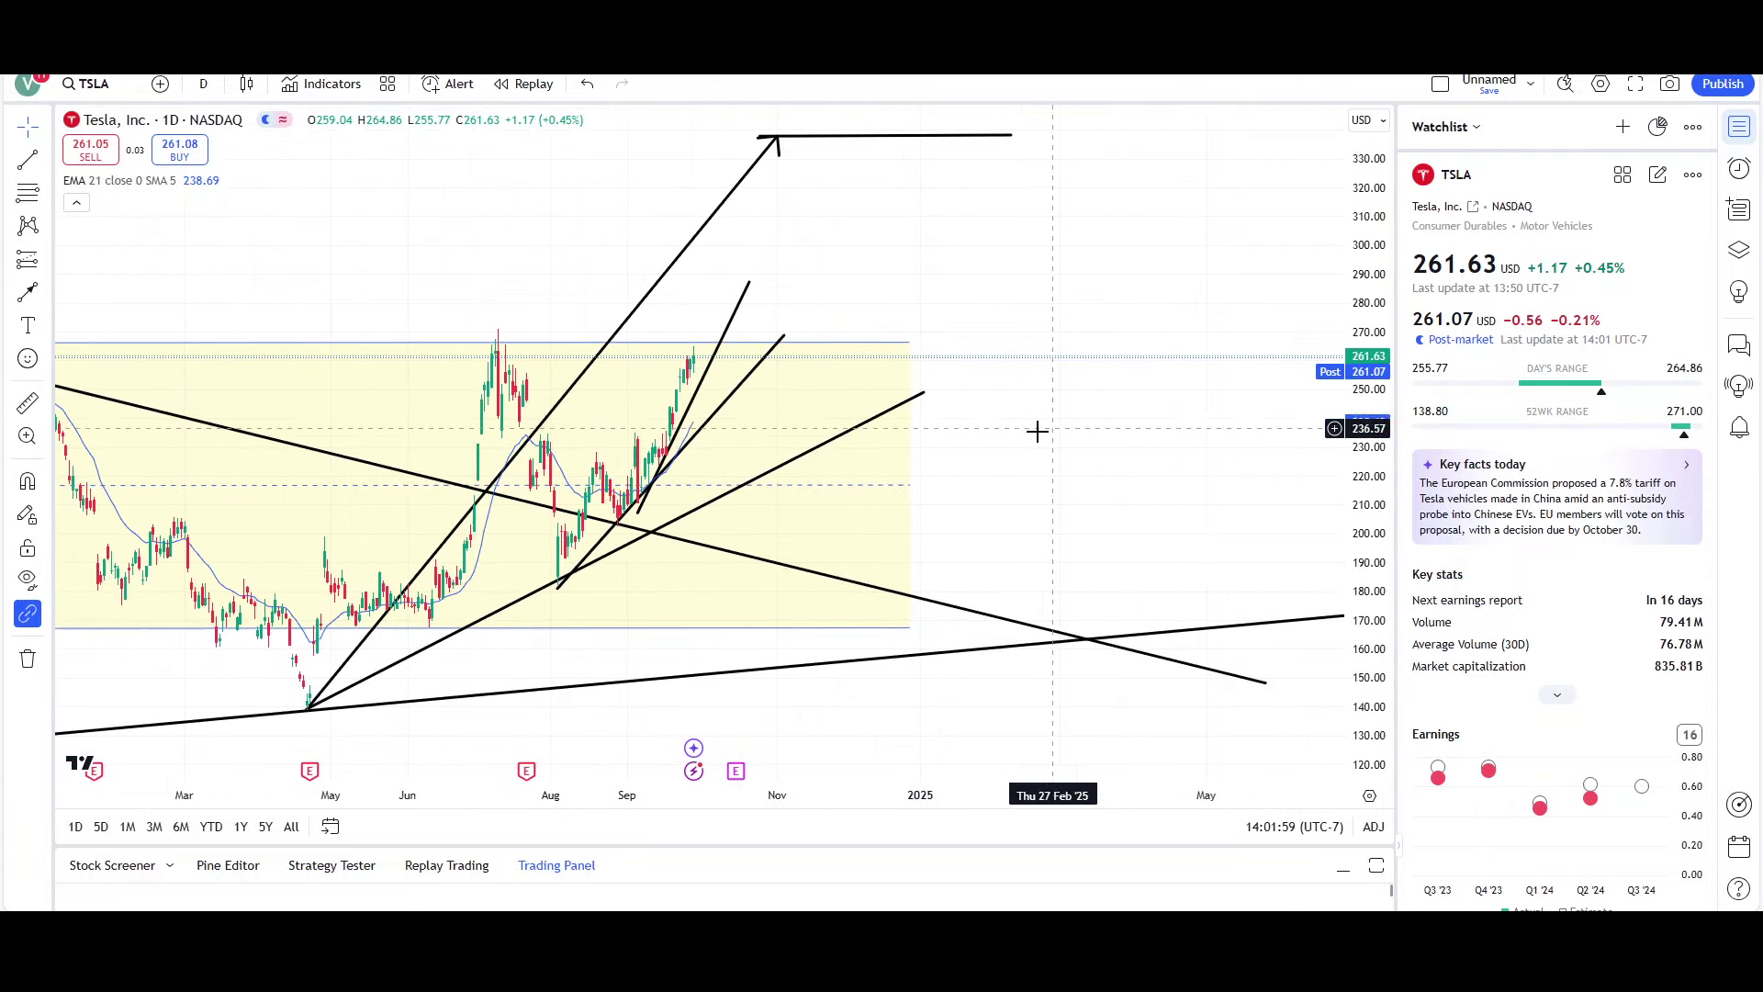
pyautogui.moveTo(1035, 425); pyautogui.dragTo(1240, 382)
pyautogui.moveTo(829, 292); pyautogui.dragTo(769, 277)
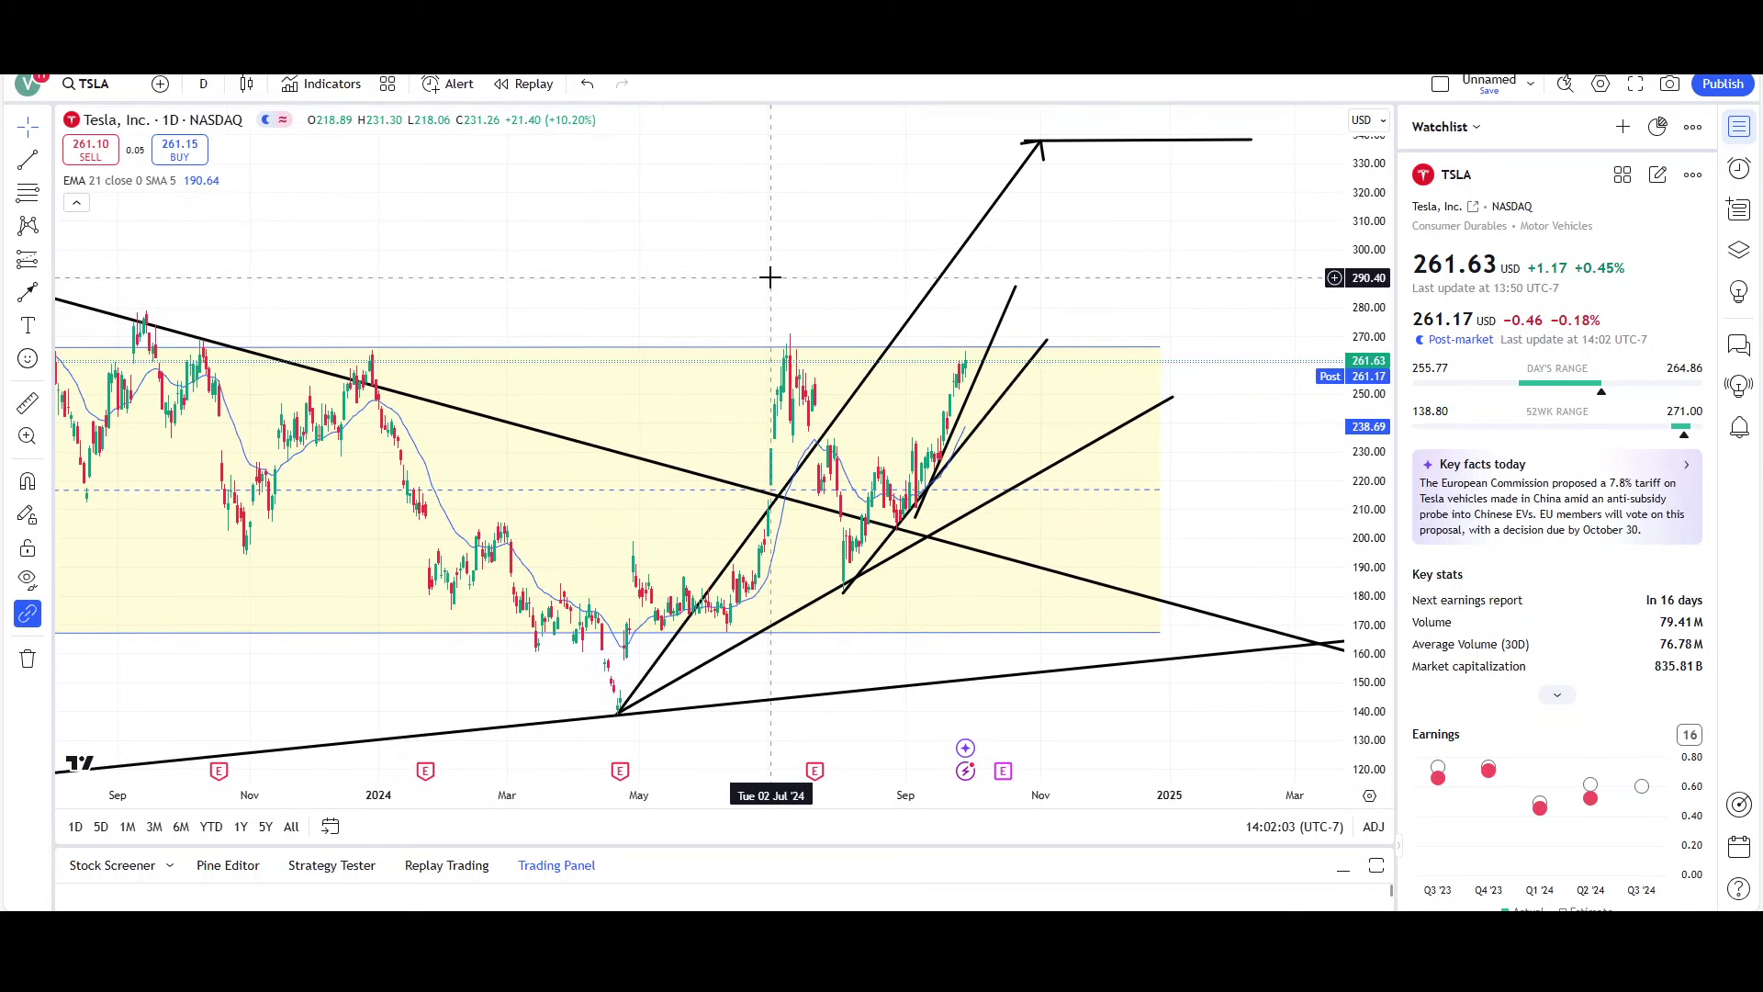